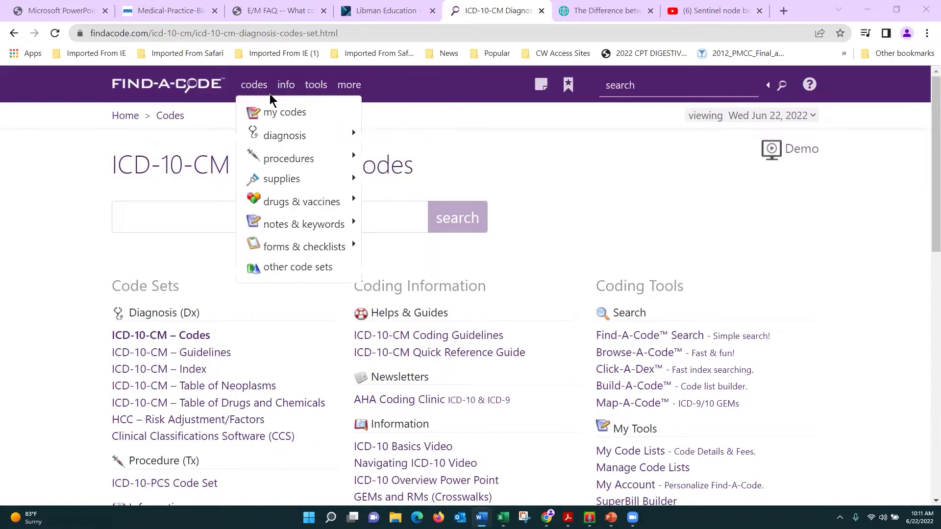
Step: Open the index search for the ICD-10-CM diagnosis code set and set the index to ICD-10-CM Index
mouse_move(253, 88)
mouse_move(254, 133)
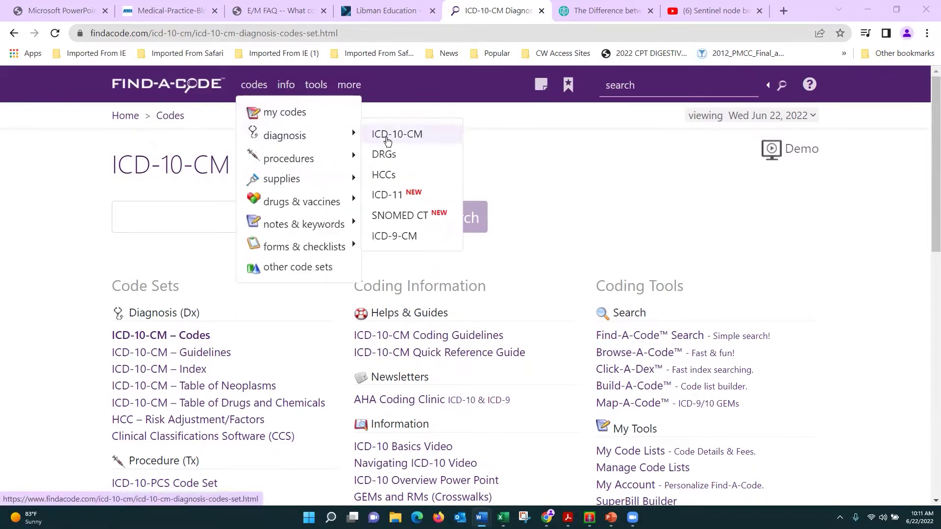
left_click(394, 137)
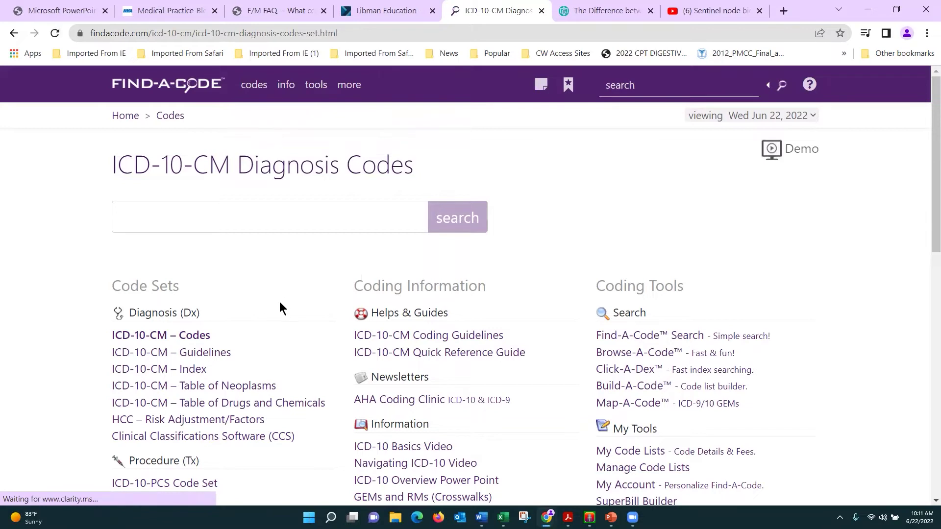
left_click(199, 370)
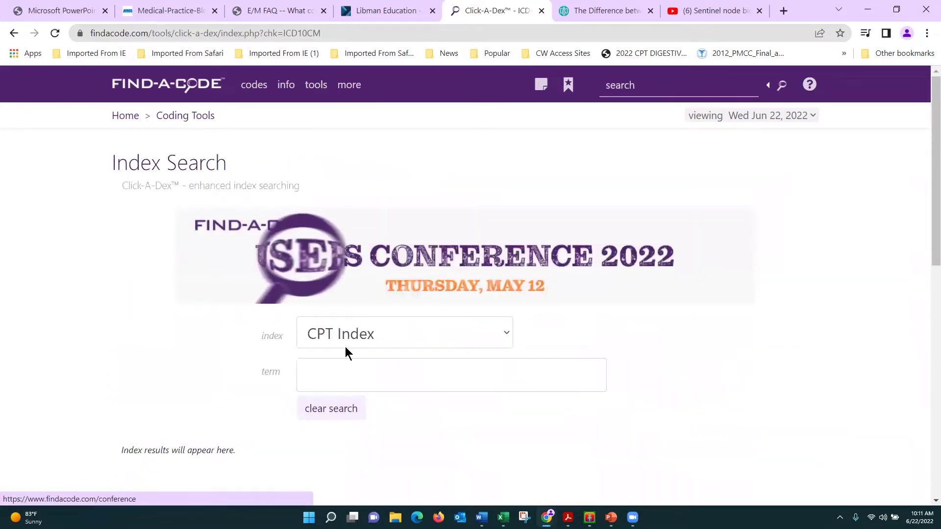
left_click(506, 333)
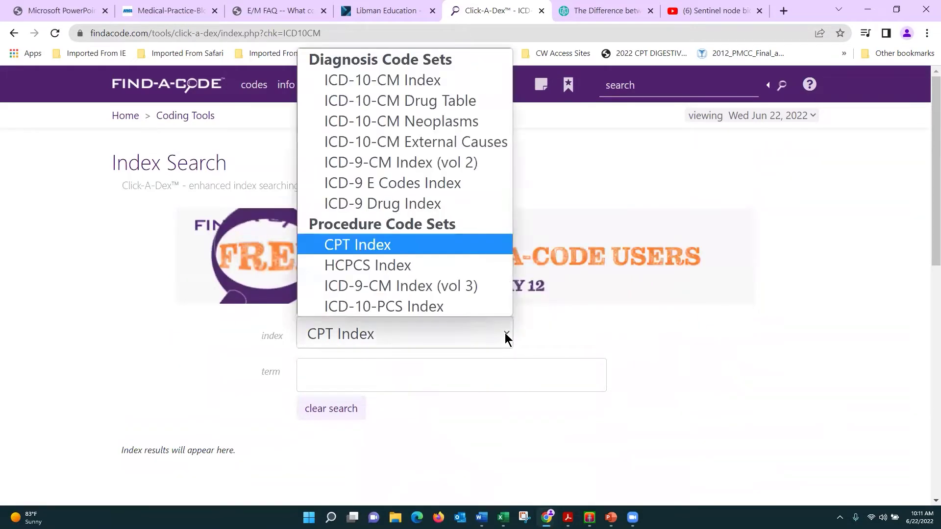
left_click(411, 80)
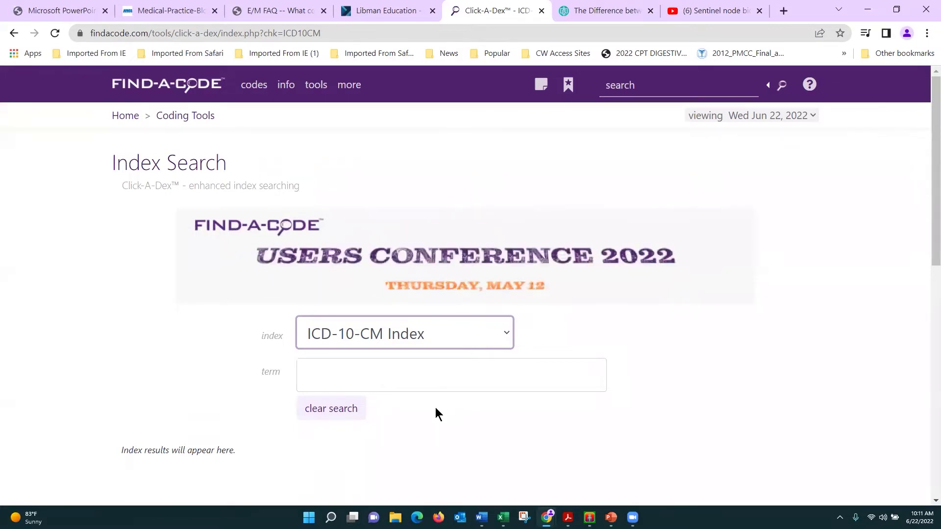
Step: Look up the term "melanoma" in the index, selecting the main term Melanoma (malignant)
scroll(409, 417, "down", 1)
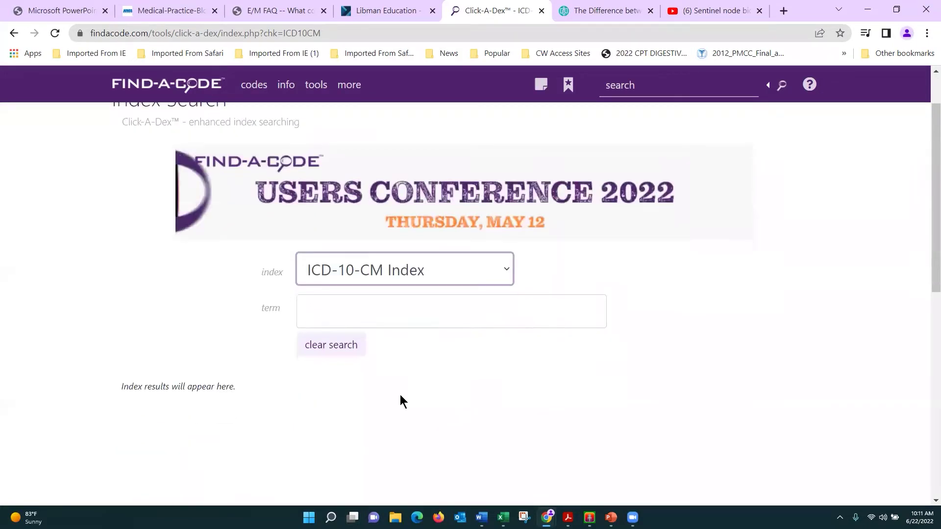
left_click(400, 319)
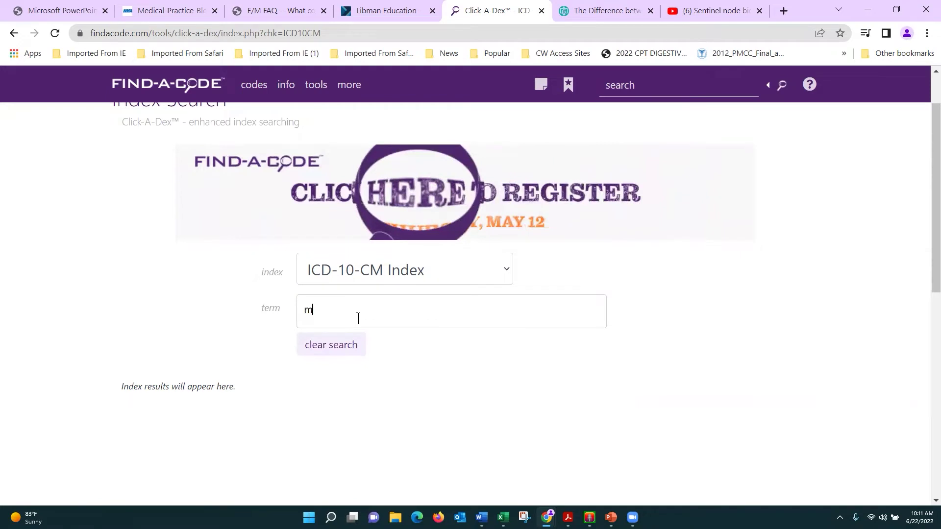
type("elanoma")
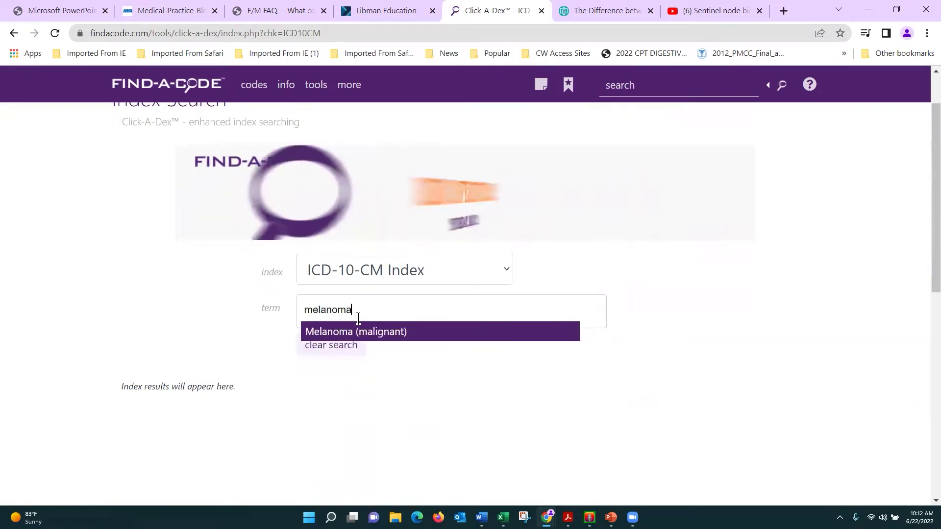
key("Return")
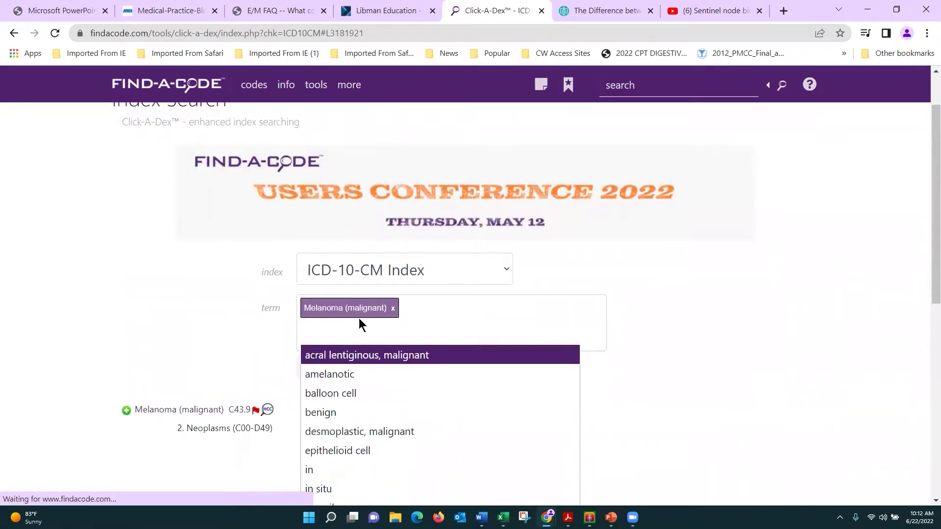
left_click(184, 301)
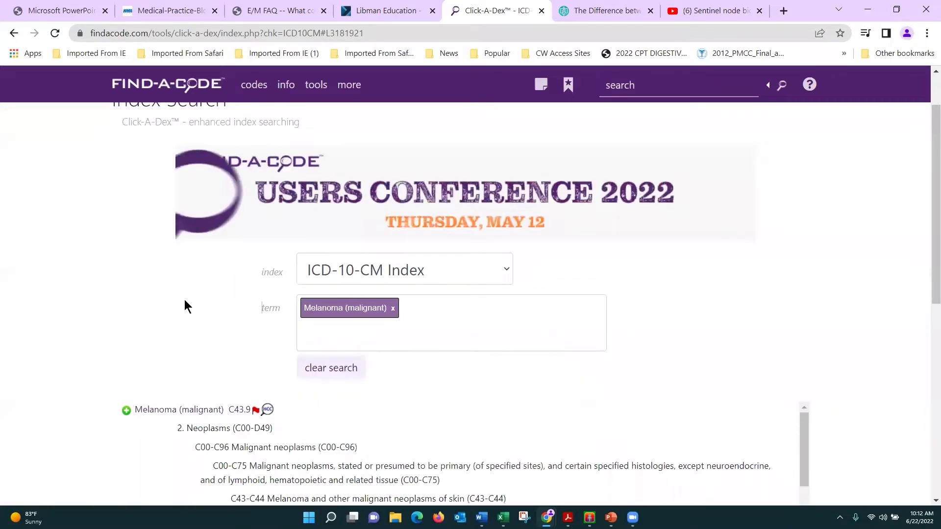
Step: Expand the skin subterm under Melanoma (malignant) in the index results
scroll(183, 301, "down", 2)
scroll(183, 301, "down", 2)
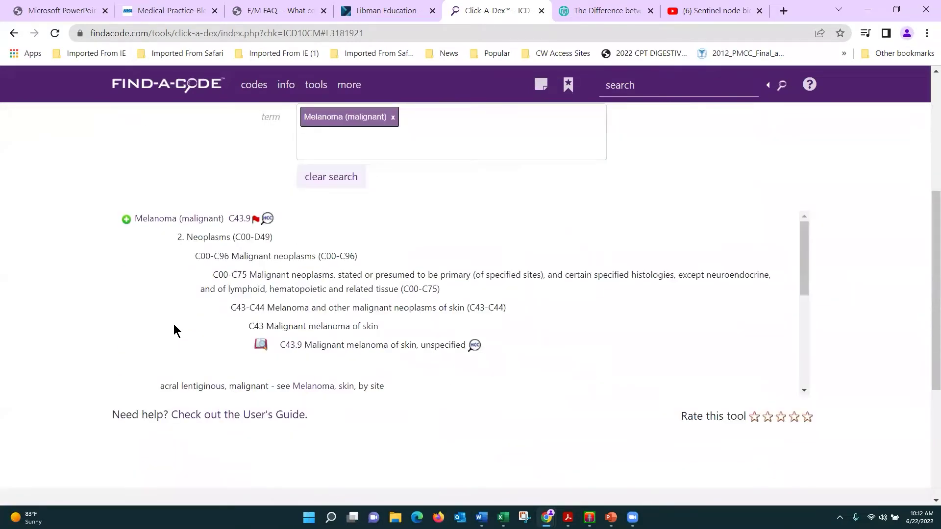
scroll(184, 316, "down", 3)
scroll(184, 316, "down", 3)
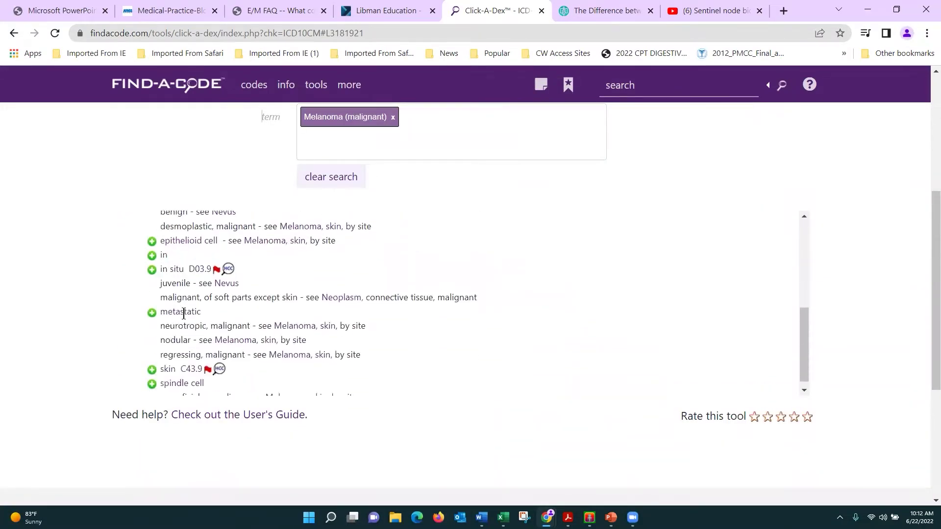
scroll(183, 314, "down", 2)
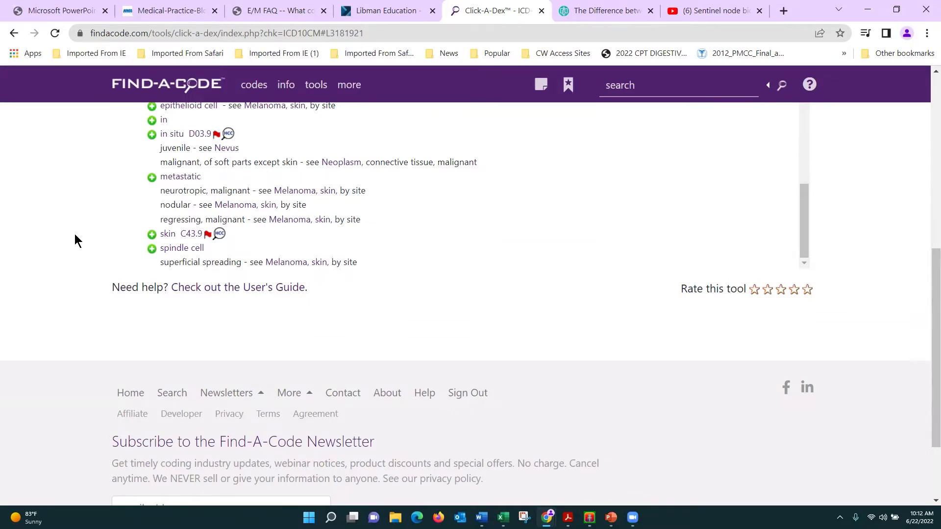
left_click(149, 238)
Step: Expand the leg site under skin melanoma and open code C43.71 for the right lower limb, including hip
scroll(191, 253, "down", 4)
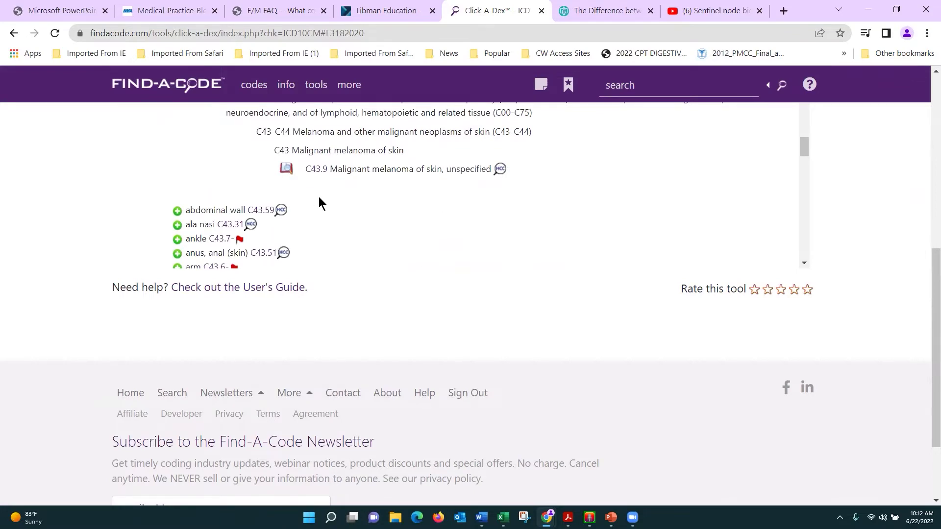
scroll(319, 201, "up", 3)
scroll(316, 196, "down", 1)
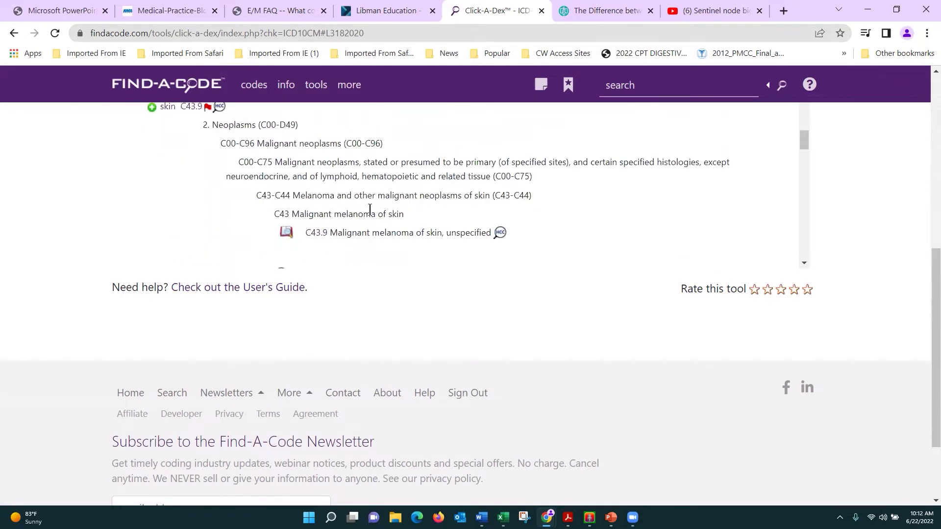
scroll(388, 231, "down", 3)
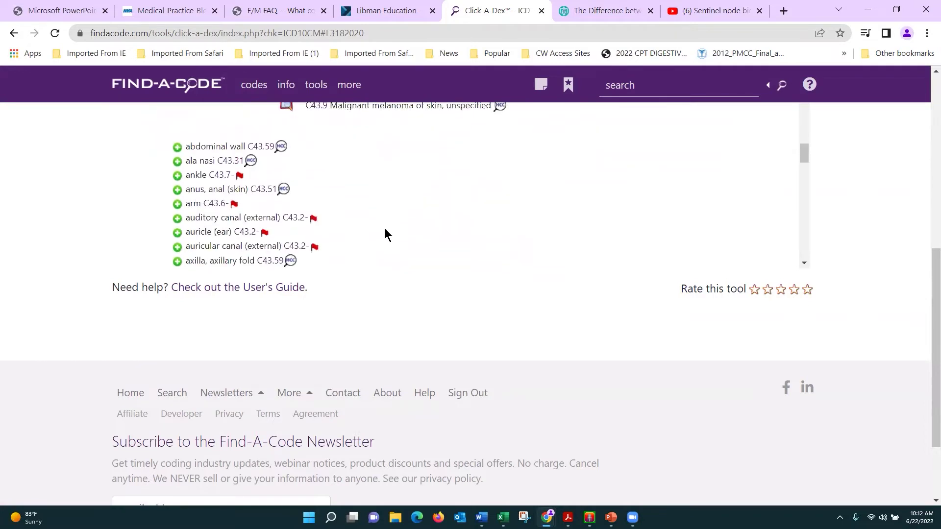
scroll(387, 235, "down", 3)
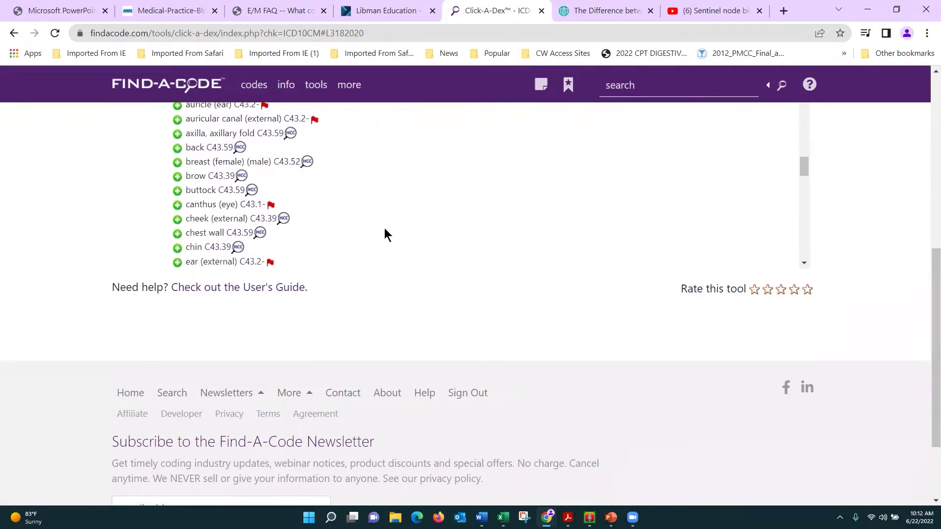
scroll(385, 235, "down", 6)
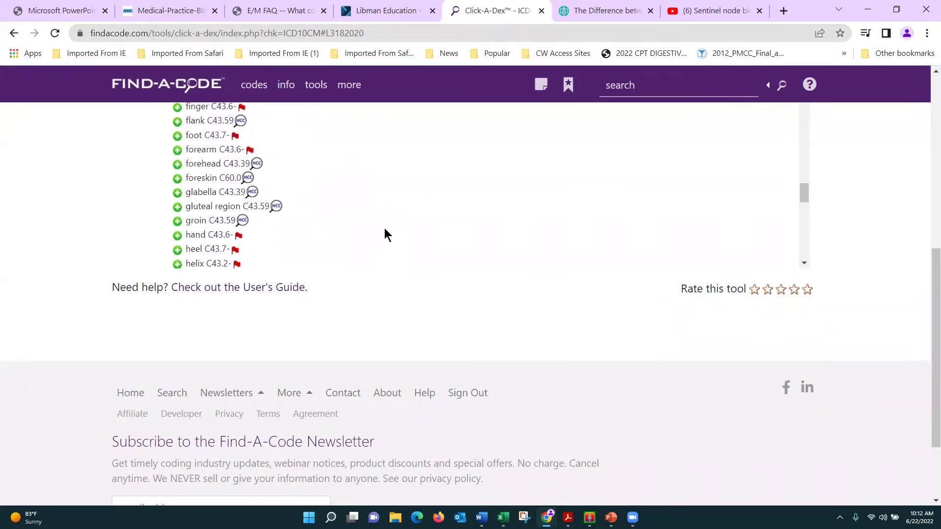
scroll(384, 231, "down", 3)
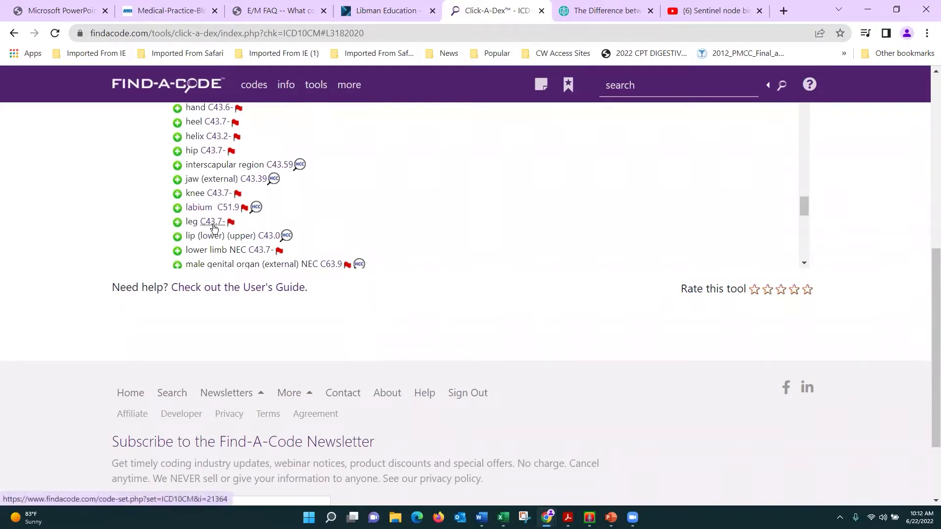
left_click(176, 223)
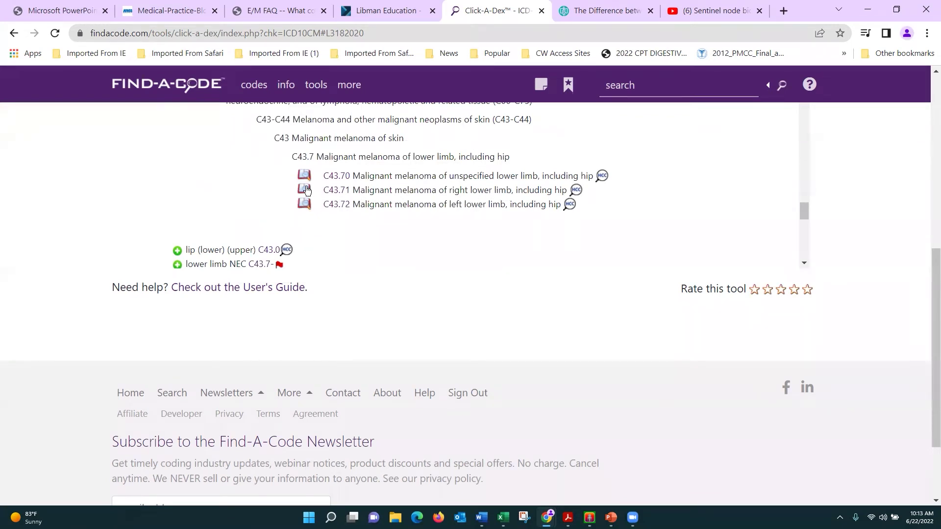
left_click(336, 192)
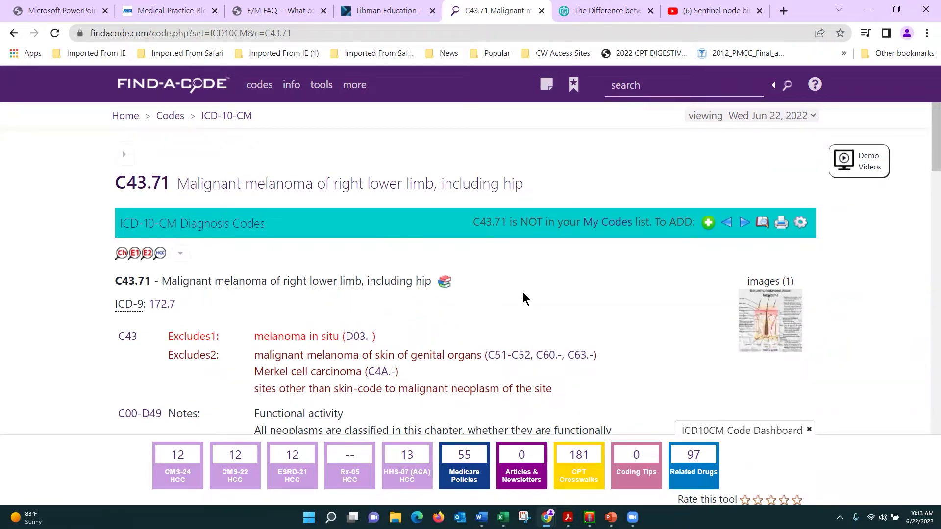
Step: Review the Excludes entries, chapter notes and Common Language Description for code C43.71
scroll(522, 292, "down", 1)
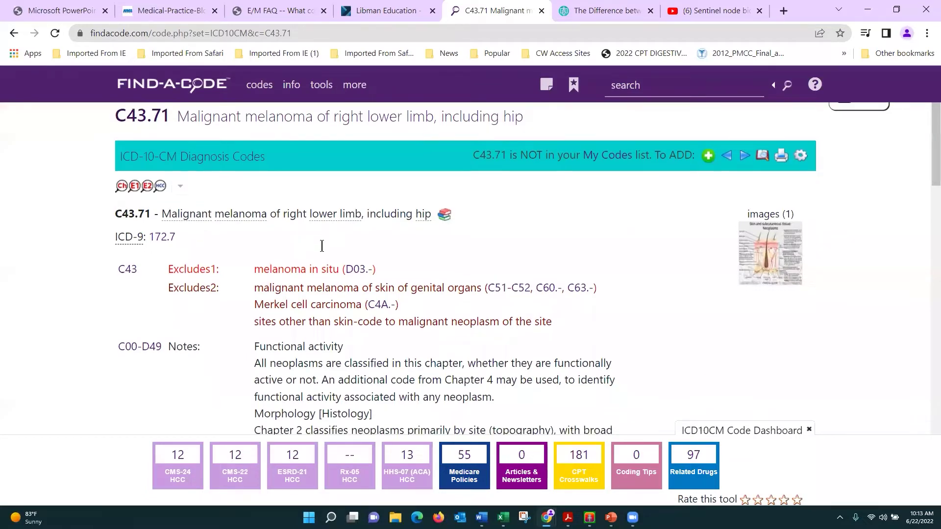
scroll(323, 247, "down", 3)
scroll(322, 247, "down", 2)
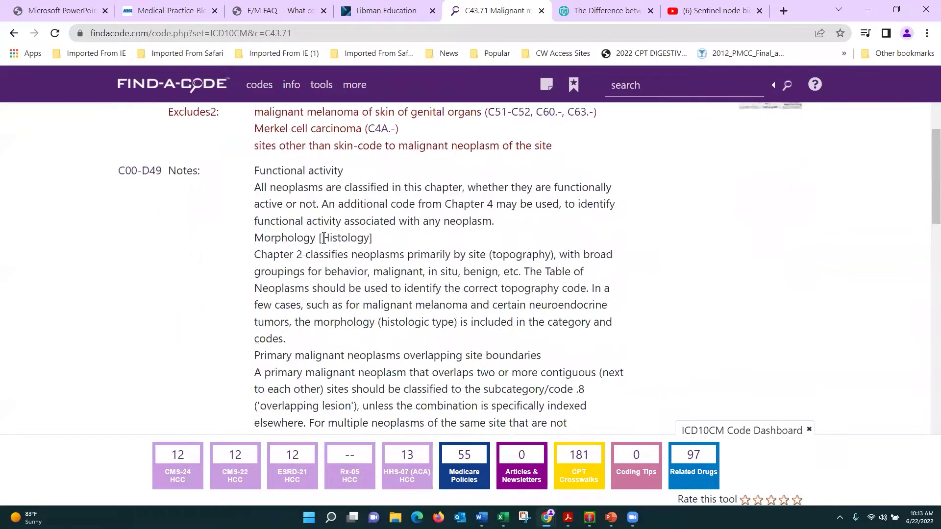
scroll(324, 238, "down", 3)
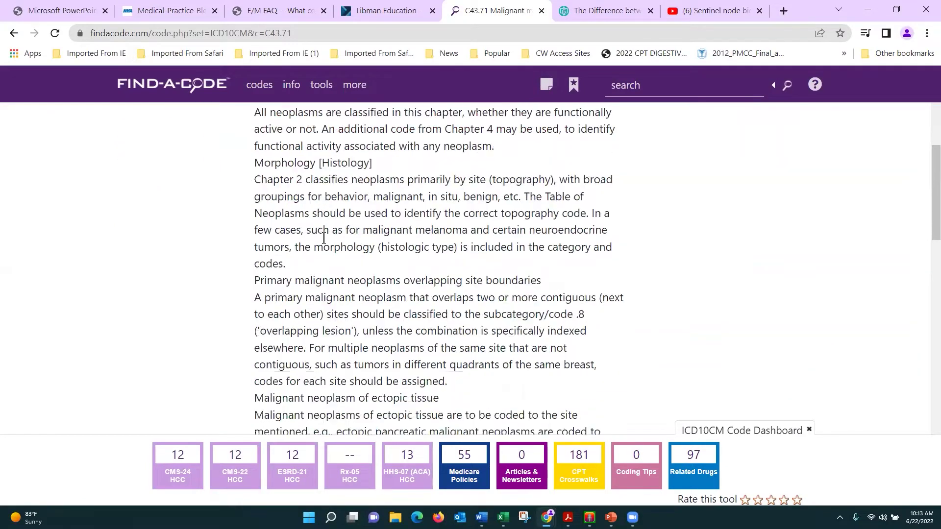
scroll(324, 239, "down", 3)
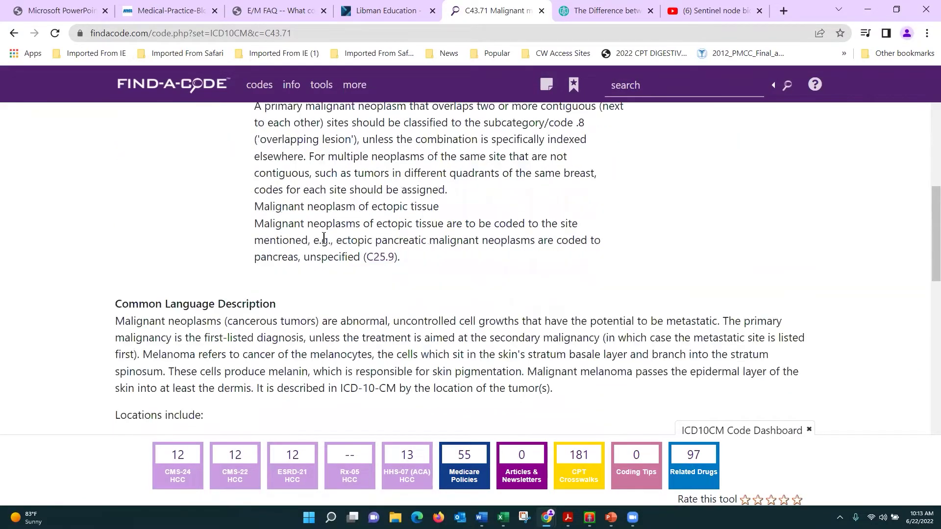
scroll(324, 239, "down", 3)
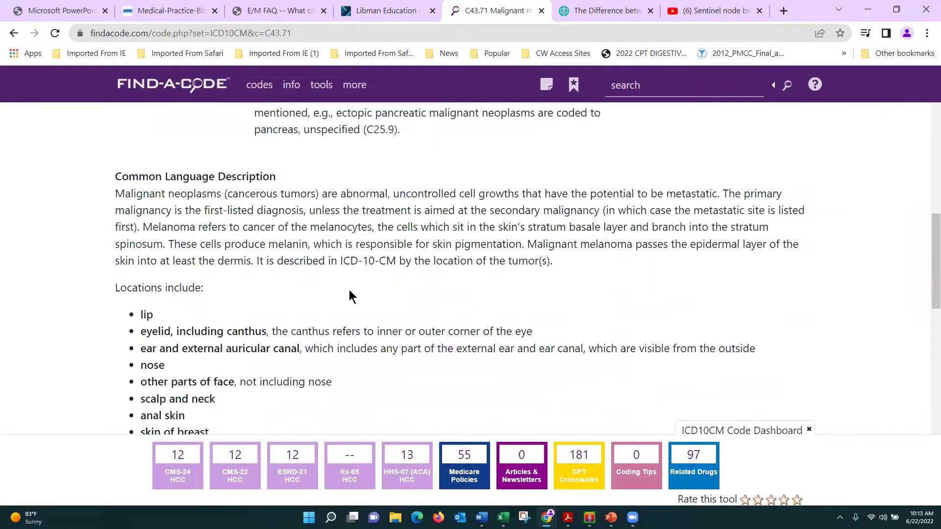
scroll(314, 259, "down", 5)
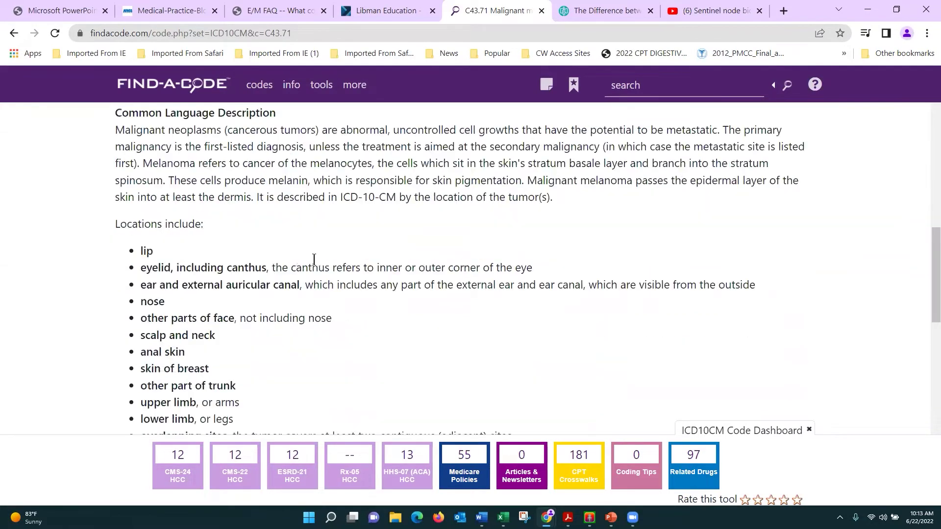
scroll(199, 241, "up", 6)
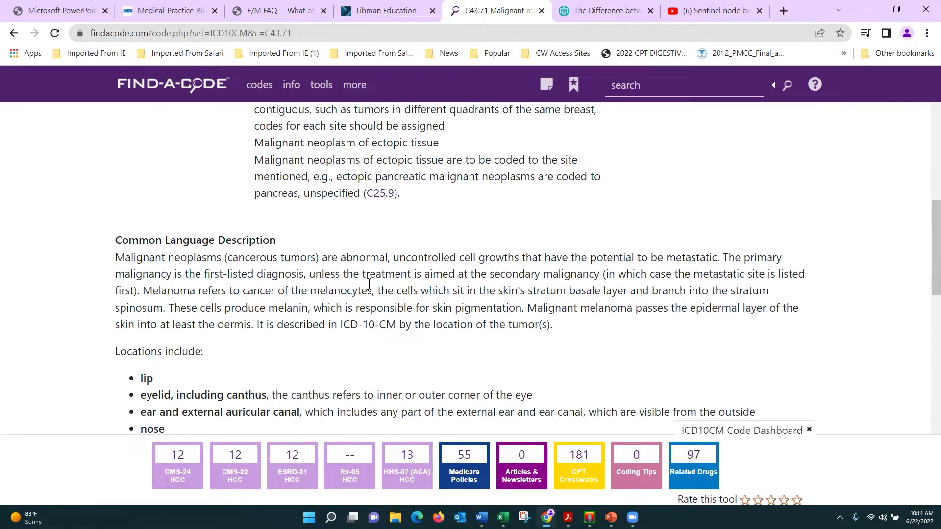
scroll(369, 285, "up", 10)
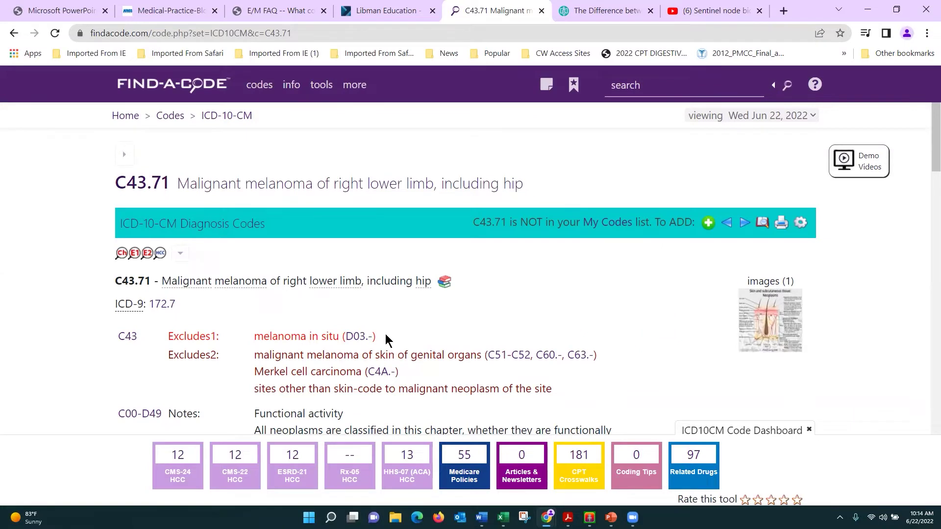
Step: Open the index search from the CPT procedure code set and set the index to CPT Index
left_click(259, 86)
mouse_move(261, 133)
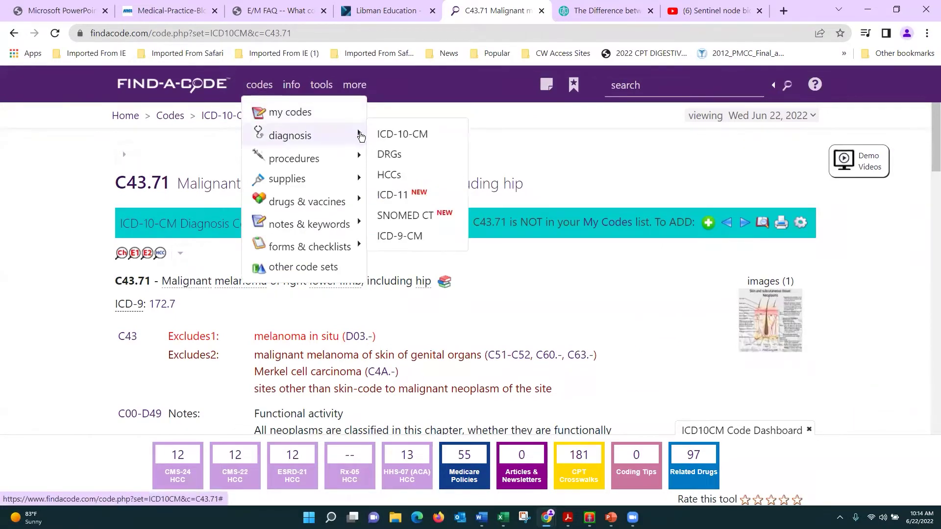
left_click(389, 157)
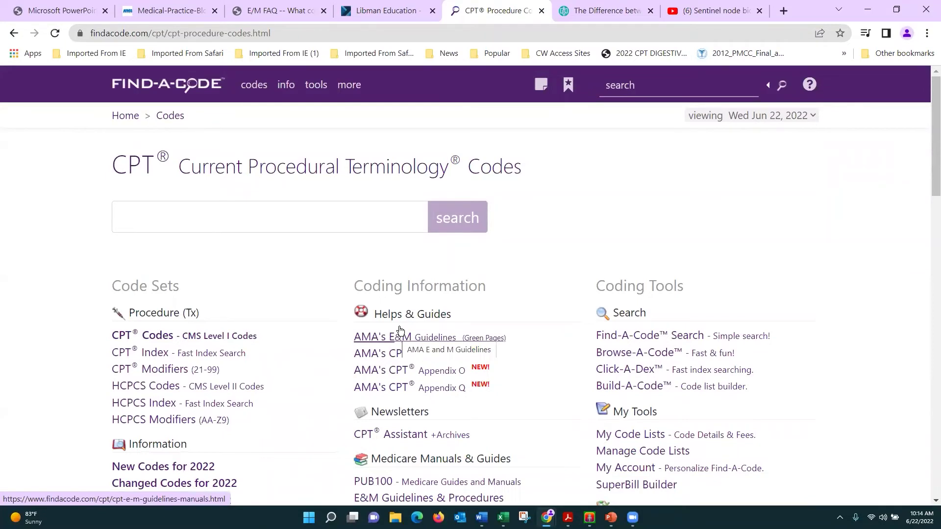
left_click(241, 221)
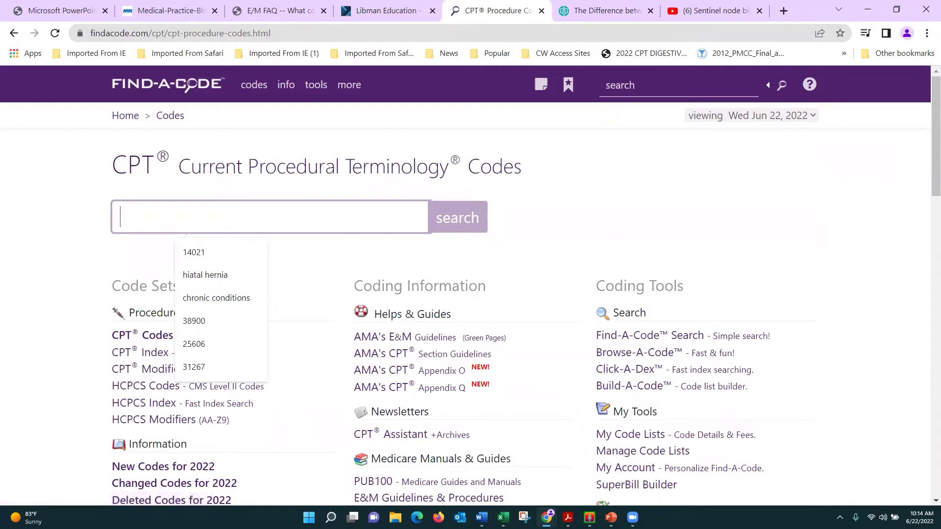
left_click(149, 355)
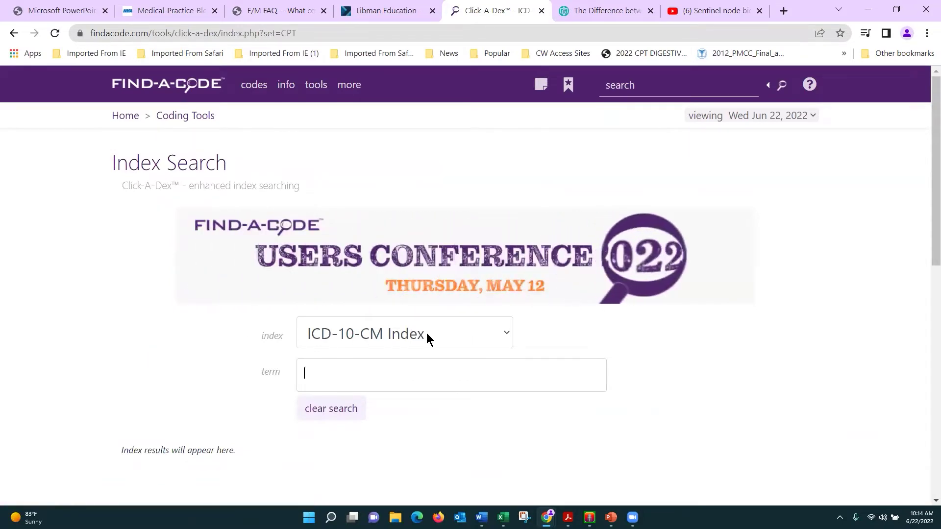
left_click(505, 333)
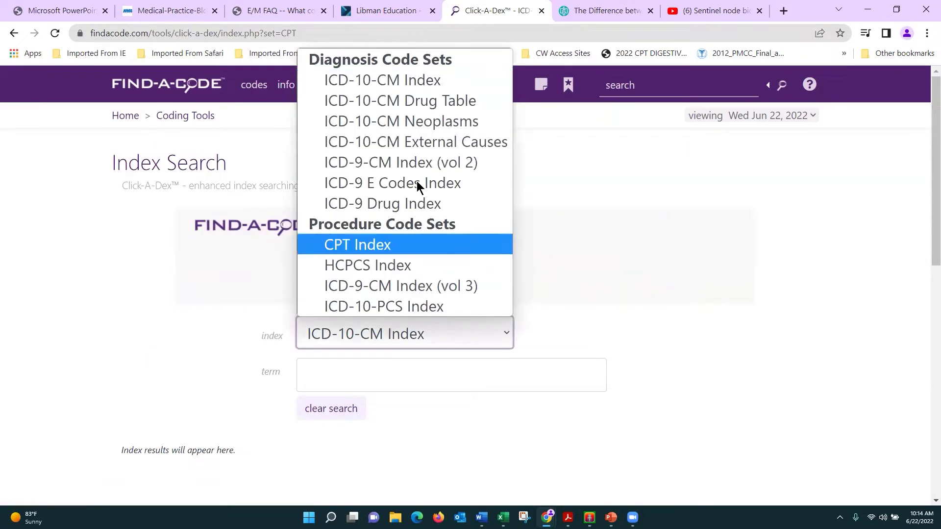
left_click(394, 244)
scroll(395, 304, "down", 3)
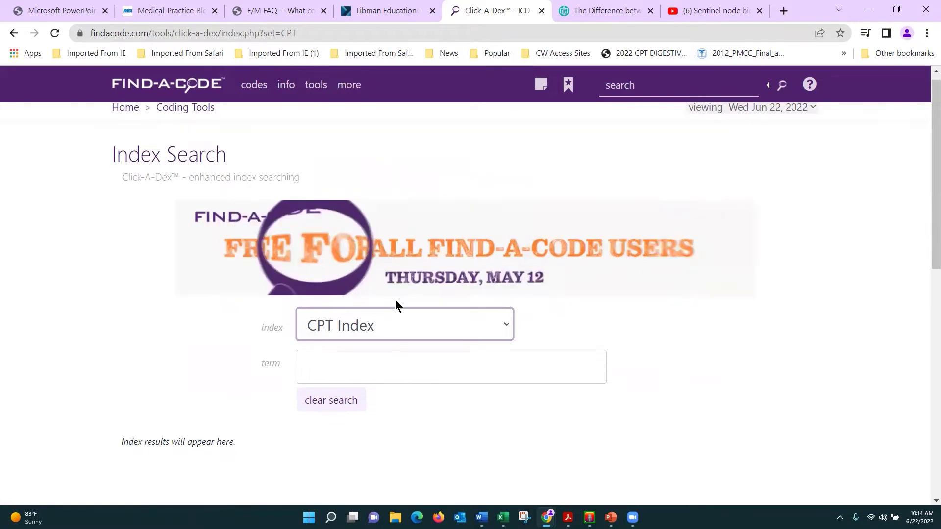
Step: Look up Sentinel node in the CPT Index and open code 38792 to review its guidelines and Common Language Description
left_click(411, 244)
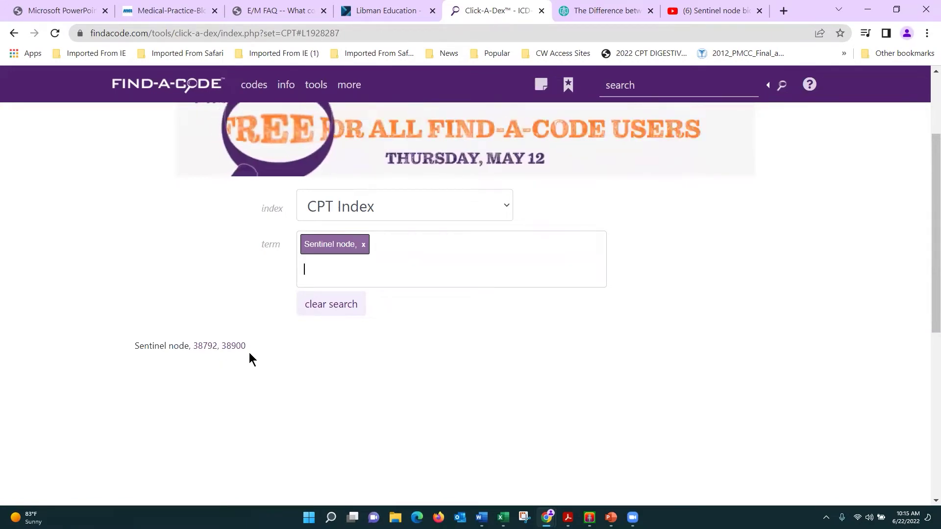
left_click(206, 347)
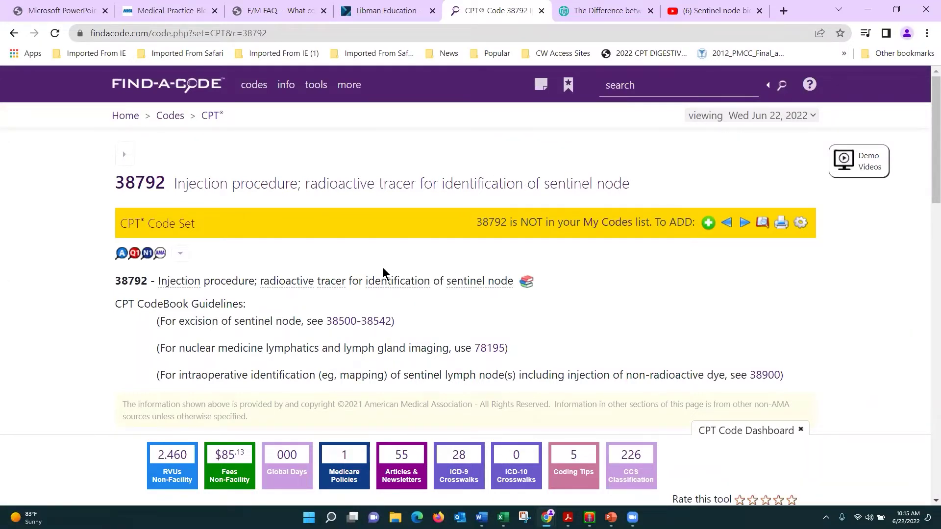
scroll(383, 271, "down", 1)
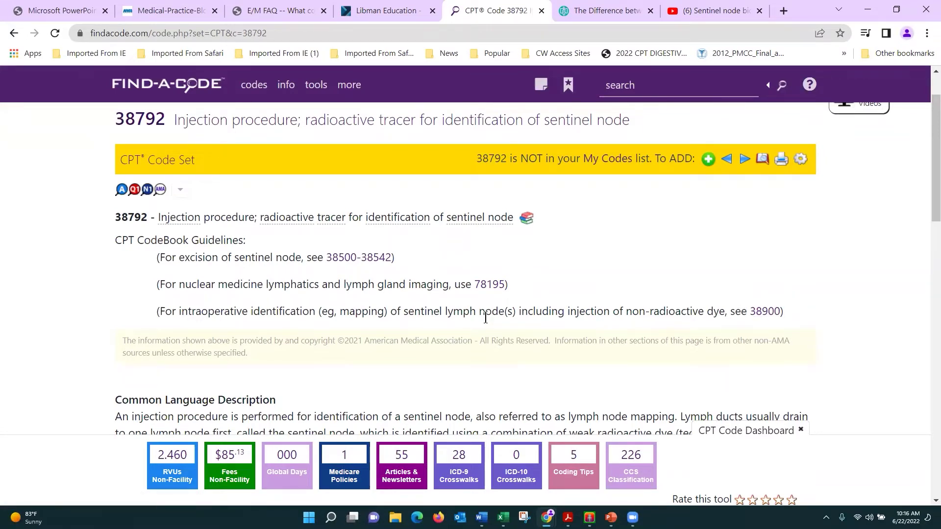
scroll(485, 317, "down", 1)
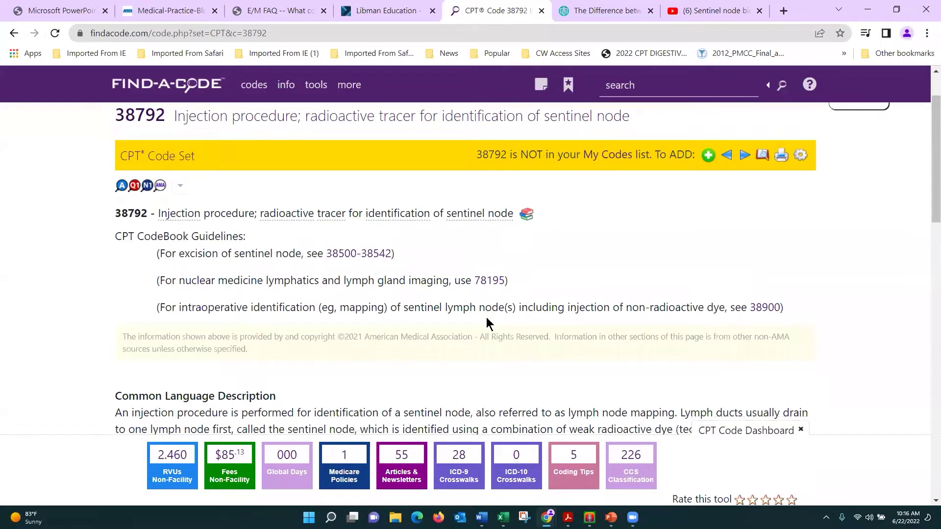
scroll(271, 286, "down", 2)
scroll(270, 279, "down", 1)
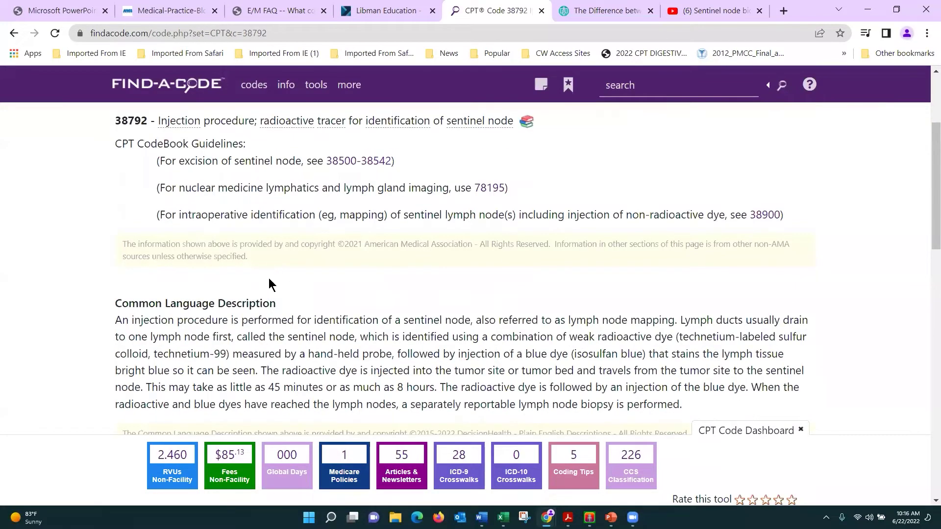
scroll(171, 283, "down", 1)
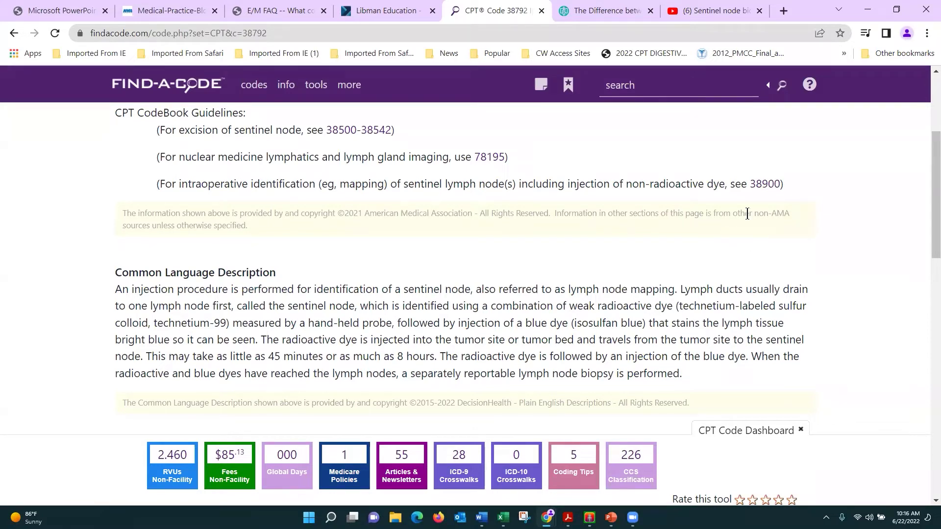
Step: Open code 38900 from the guidelines of 38792 and review its CPT CodeBook Guidelines and Common Language Description
left_click(763, 190)
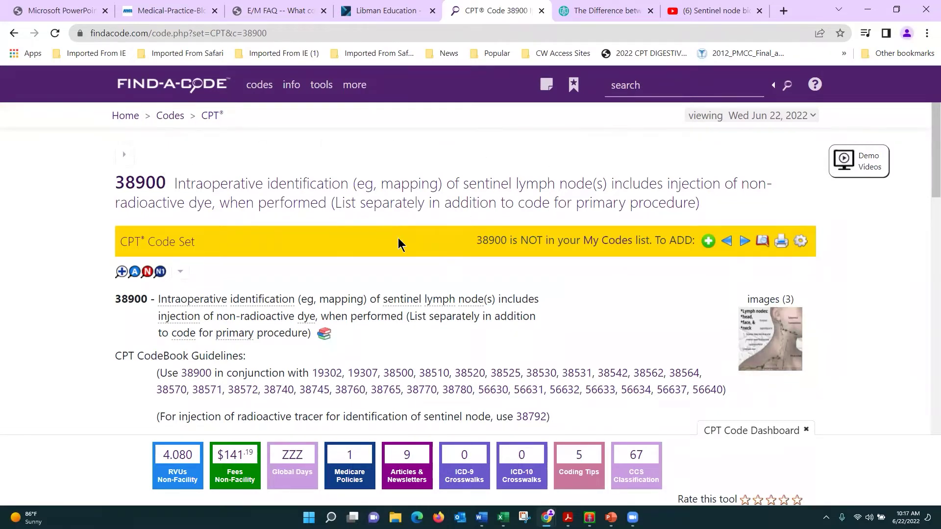
scroll(526, 285, "down", 1)
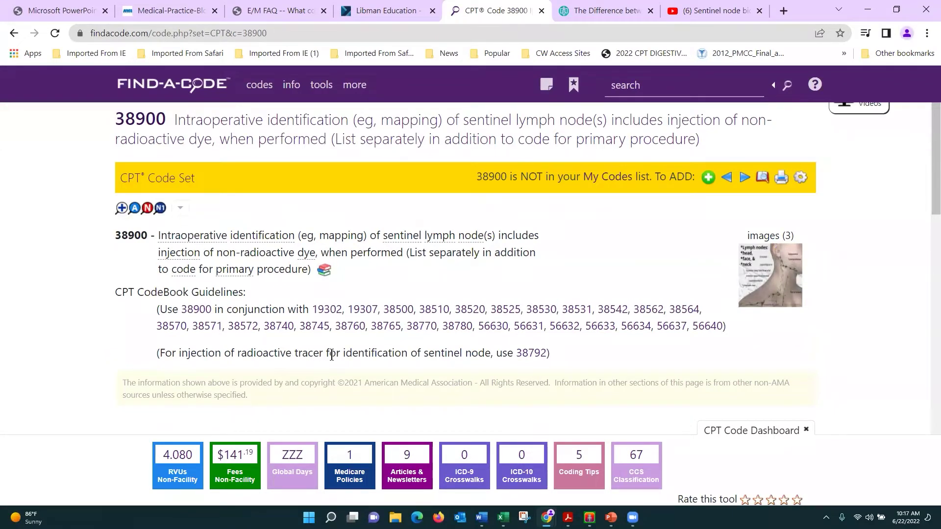
scroll(332, 355, "down", 3)
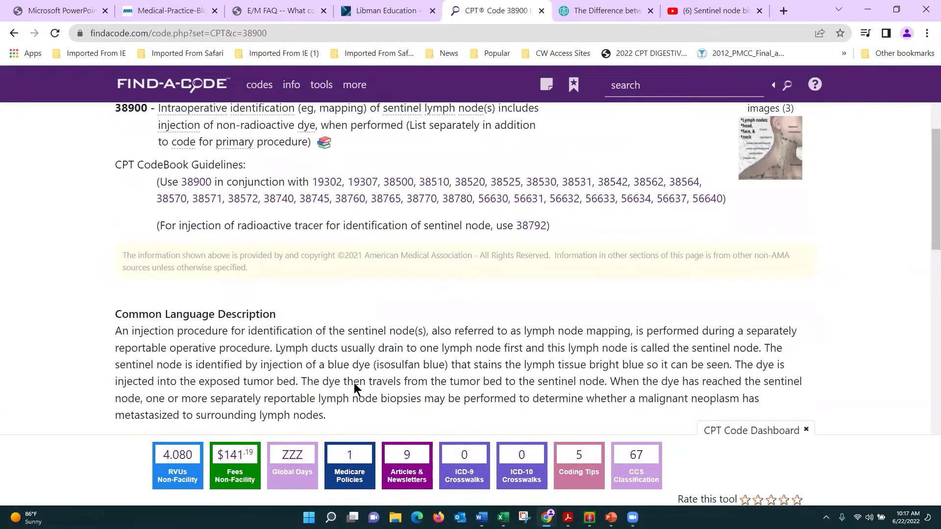
scroll(354, 383, "down", 1)
scroll(351, 346, "up", 2)
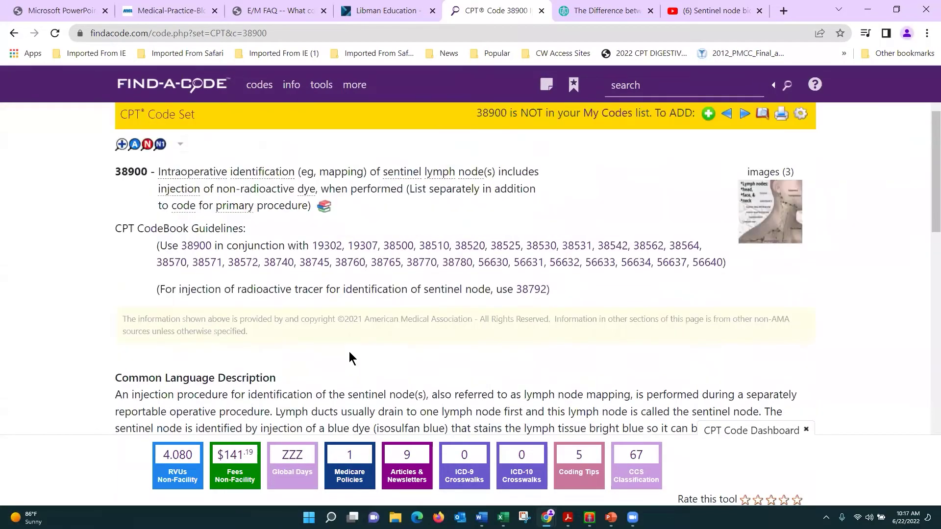
scroll(350, 351, "up", 3)
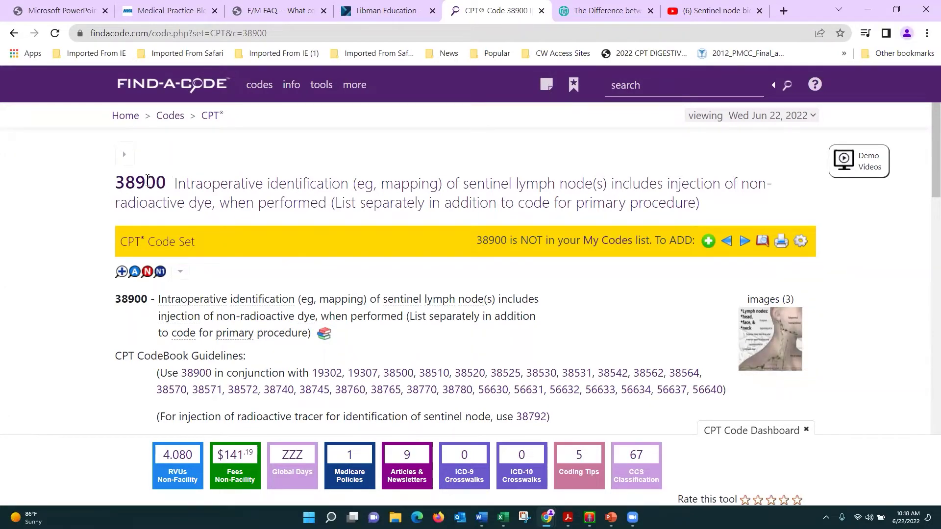
Step: Return to the CPT code set, open its index search and set the index to CPT Index
left_click(210, 117)
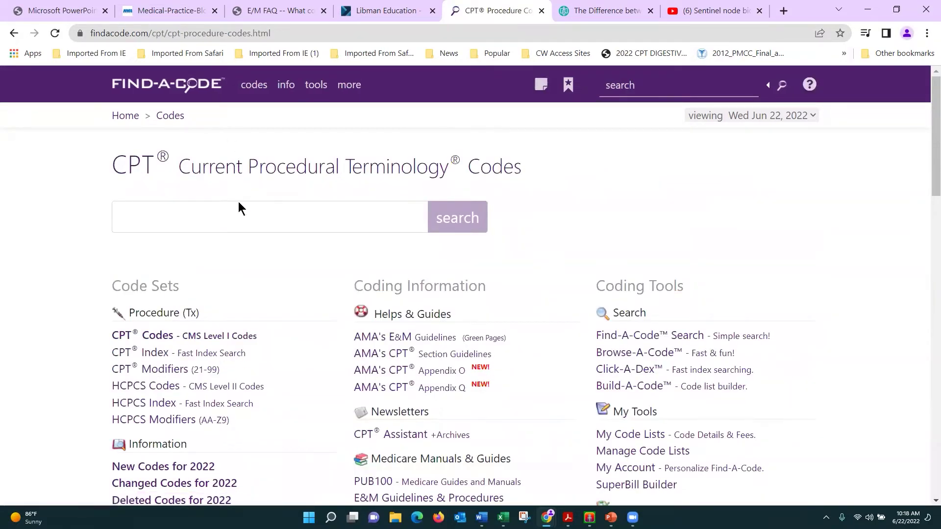
left_click(150, 354)
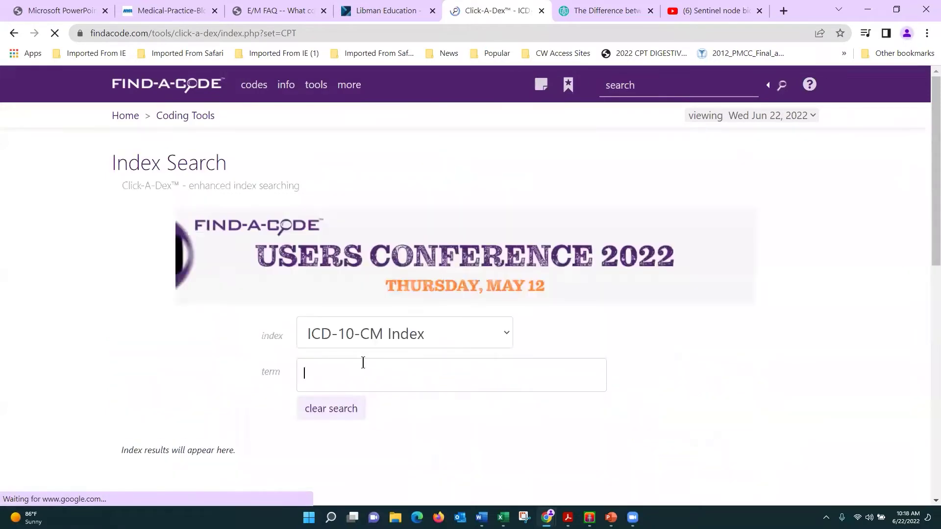
left_click(507, 335)
left_click(395, 245)
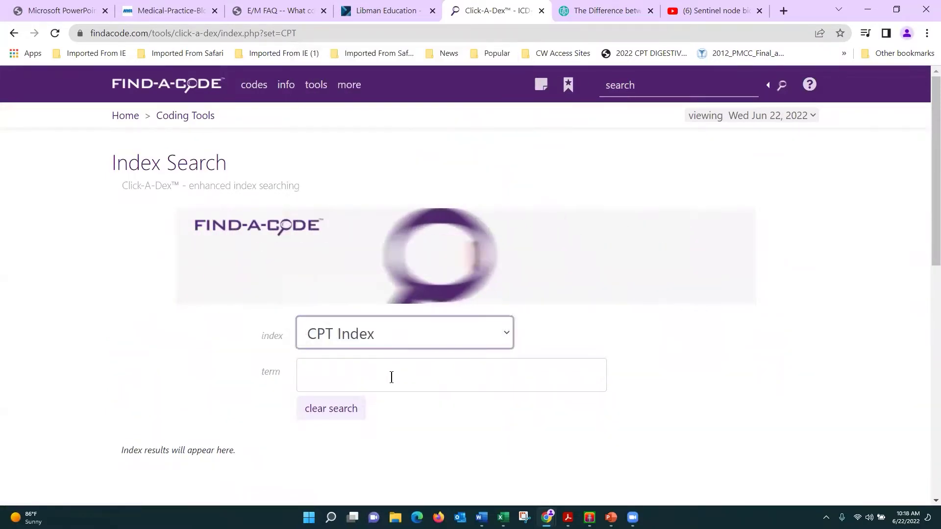
Step: Search the CPT Index for the term Biopsy and select that main entry
left_click(392, 375)
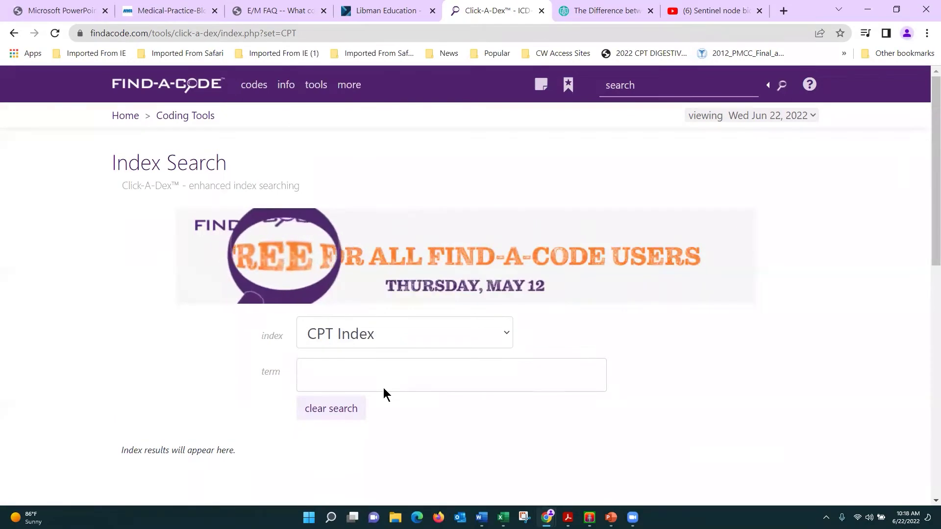
type("b")
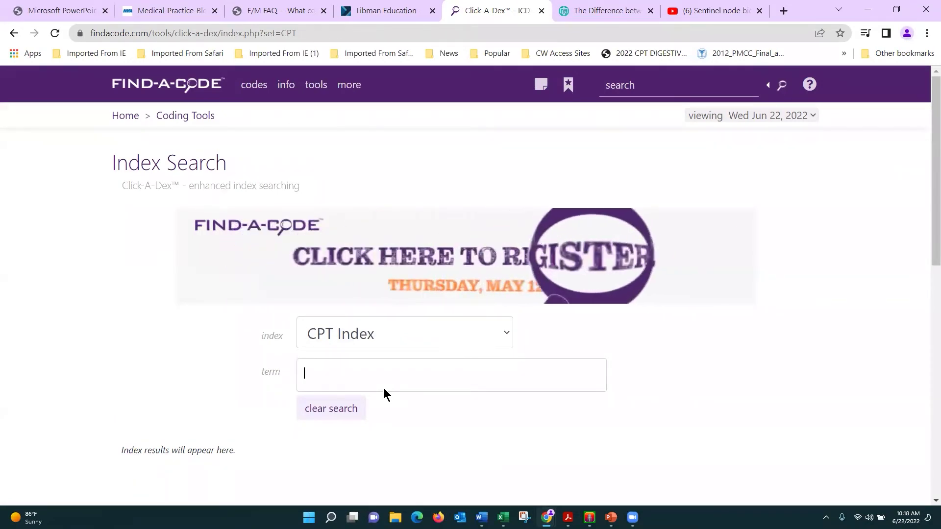
type("op")
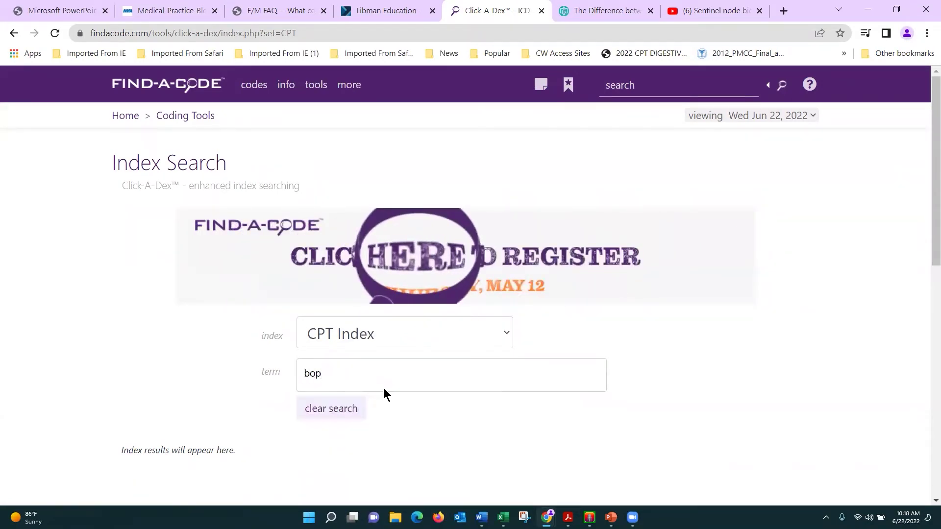
key("BackSpace")
key("BackSpace")
type("iopsy")
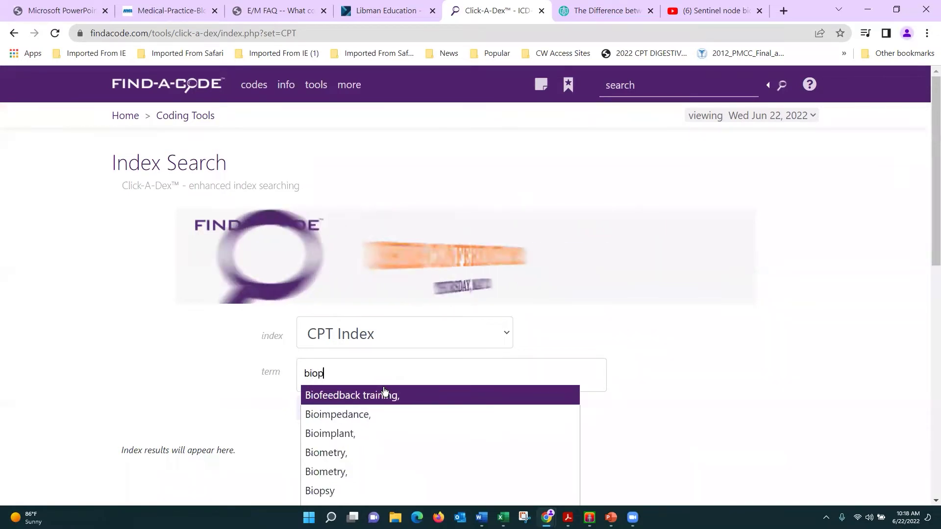
left_click(385, 395)
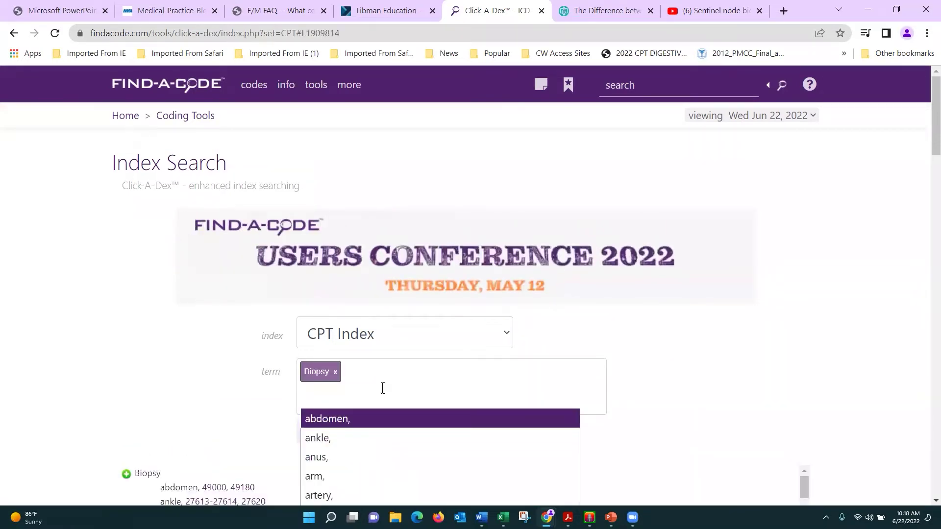
Step: Examine the body-site subterms under Biopsy, including lymph node and skin, through to the end of the index list
scroll(220, 409, "down", 4)
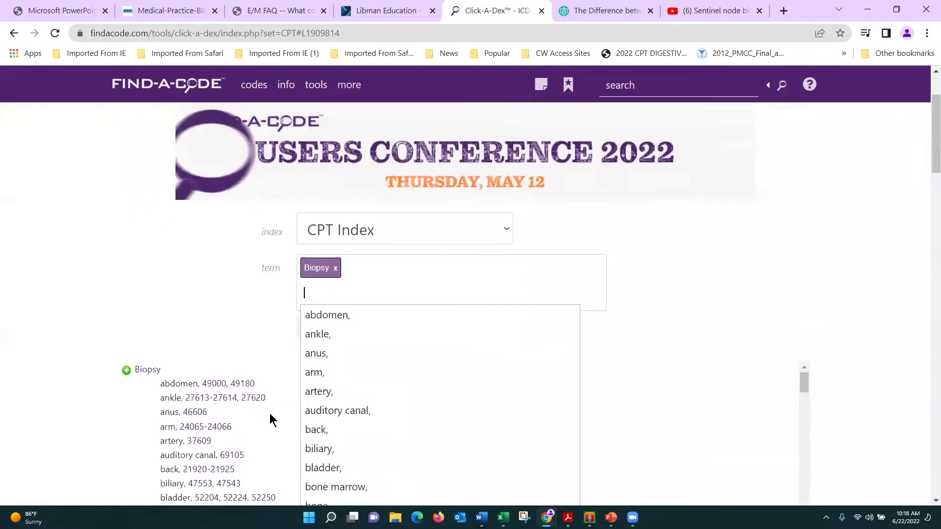
scroll(302, 421, "down", 5)
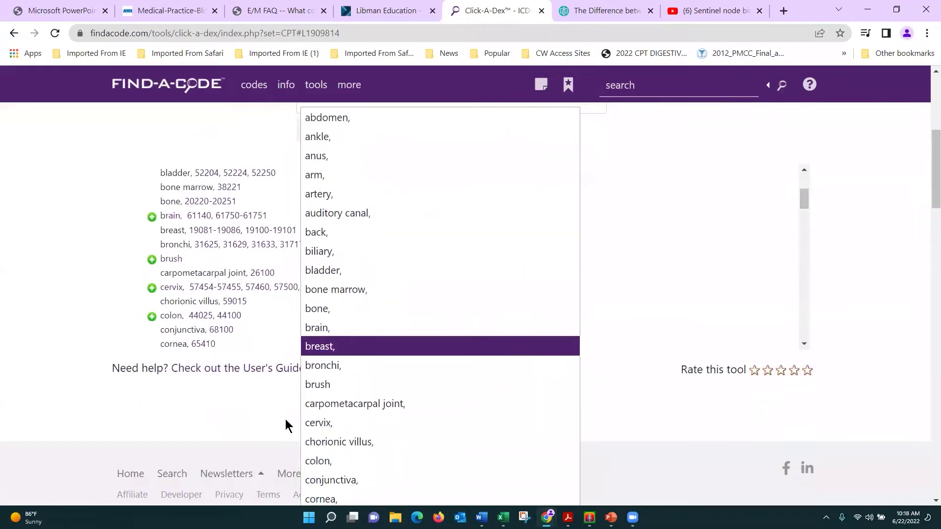
scroll(196, 307, "down", 7)
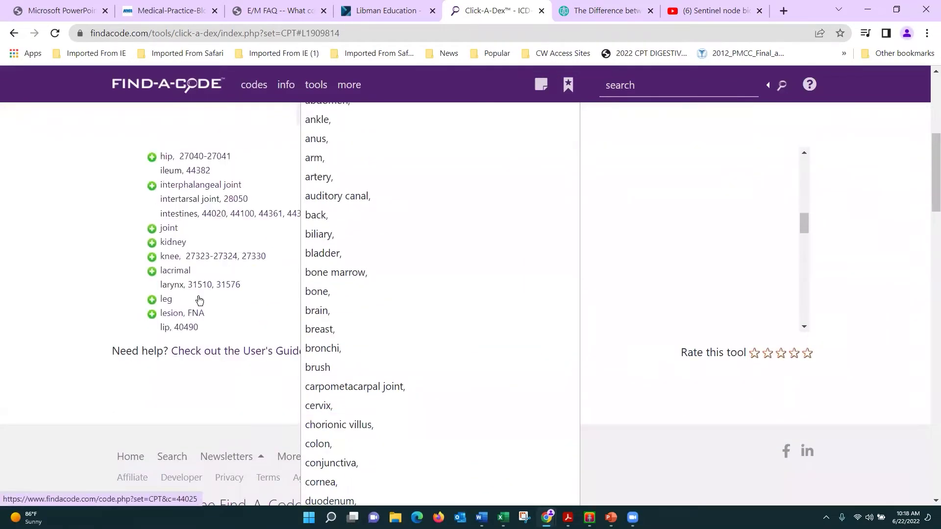
scroll(126, 309, "down", 1)
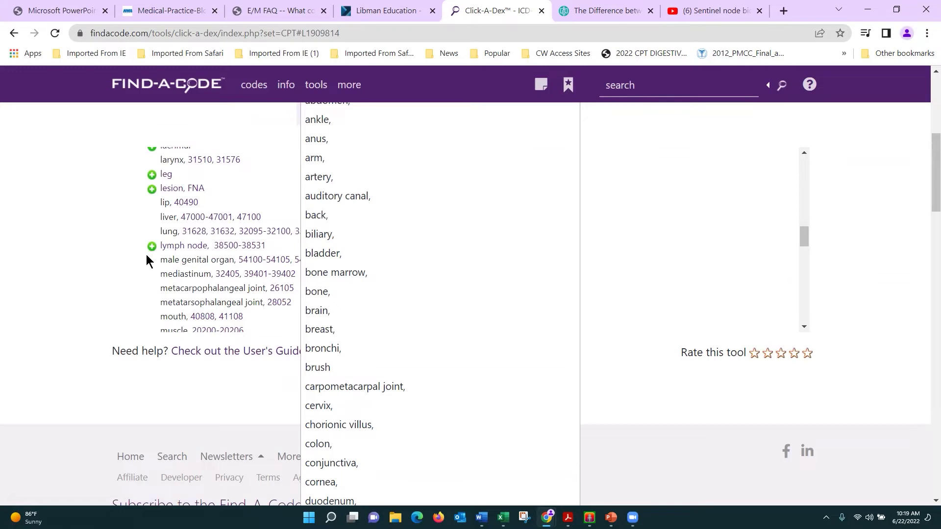
scroll(146, 260, "down", 1)
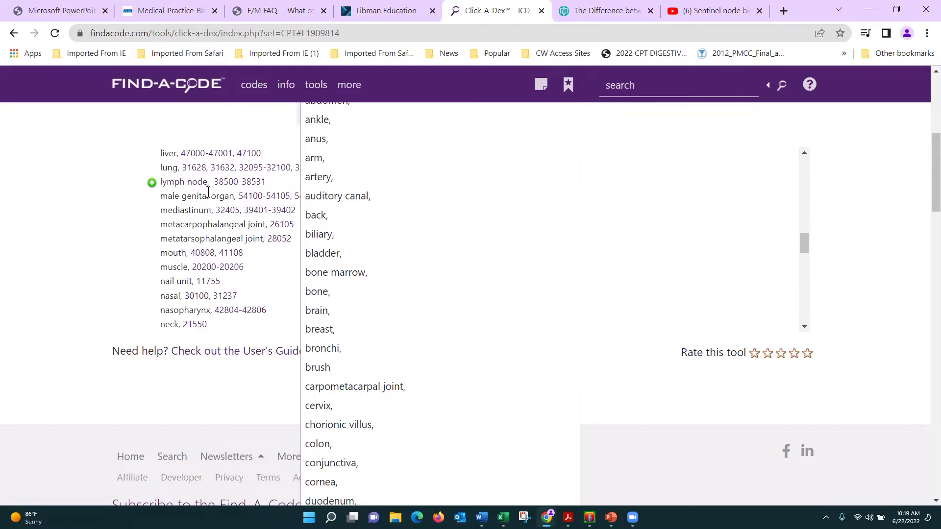
scroll(206, 201, "down", 2)
scroll(207, 208, "down", 5)
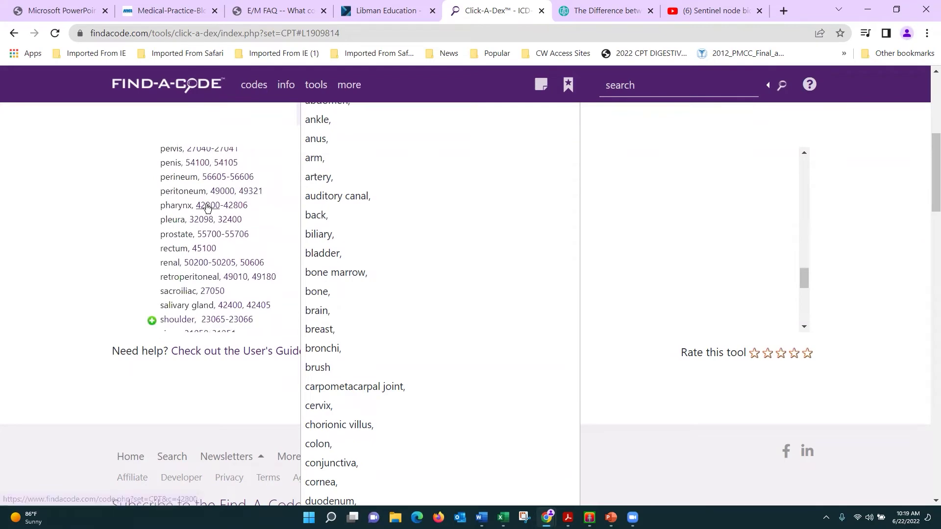
scroll(206, 208, "down", 2)
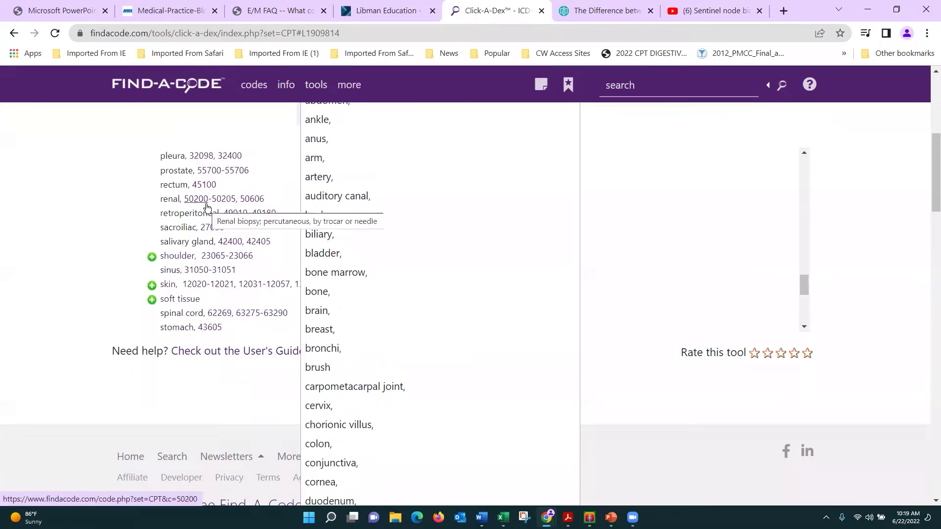
scroll(206, 208, "down", 2)
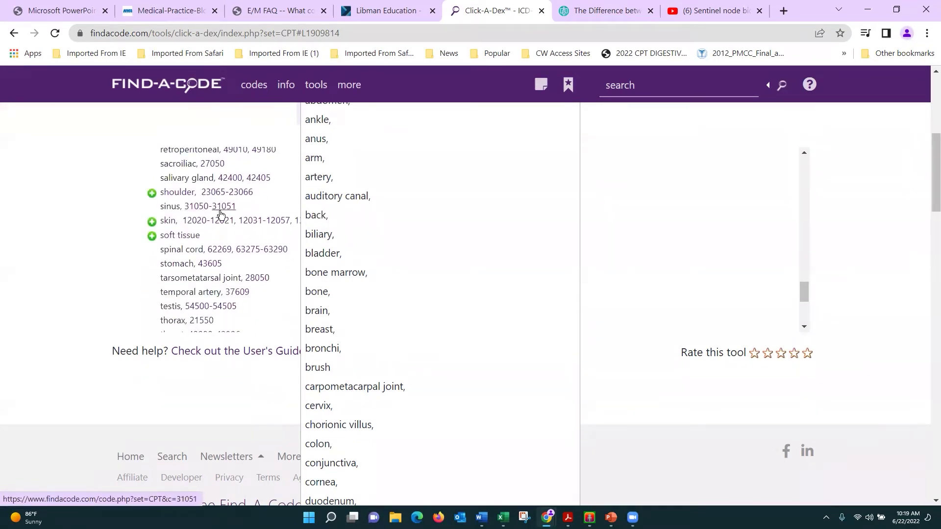
mouse_move(220, 216)
scroll(220, 216, "down", 2)
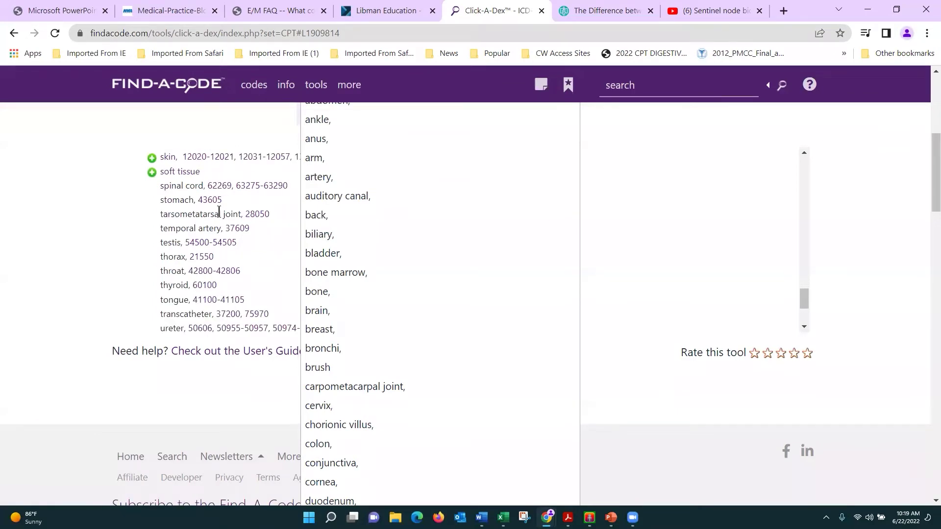
scroll(219, 212, "down", 2)
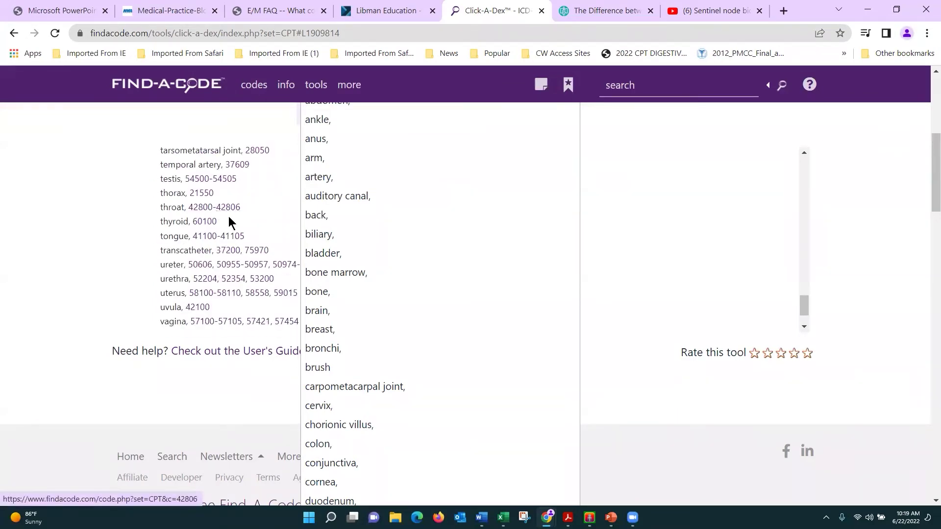
scroll(211, 233, "down", 2)
scroll(209, 240, "down", 2)
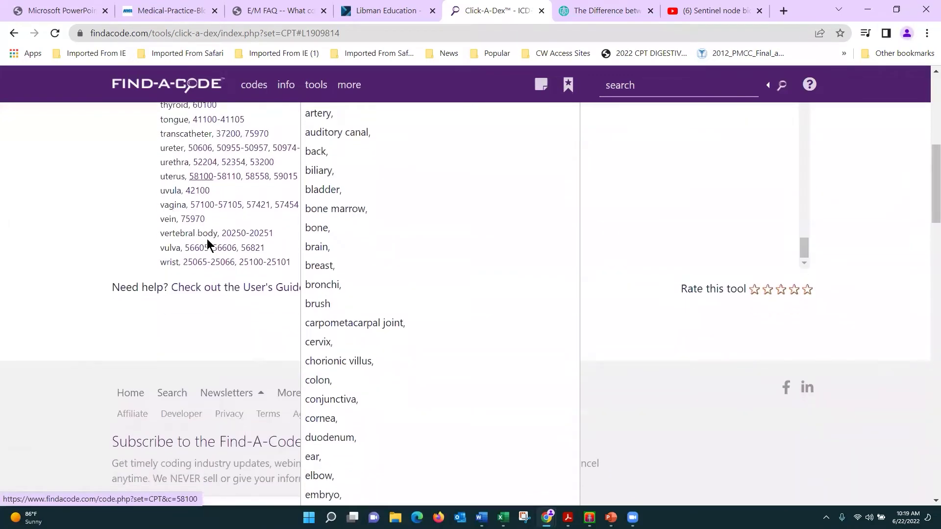
Step: Expand the skin subterm under the Biopsy entry of the CPT Index
scroll(208, 243, "up", 6)
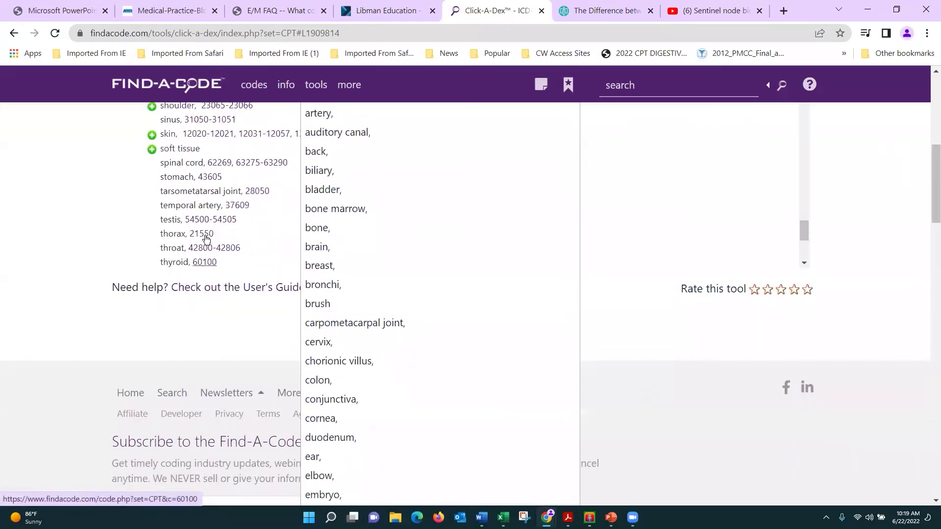
scroll(205, 235, "up", 2)
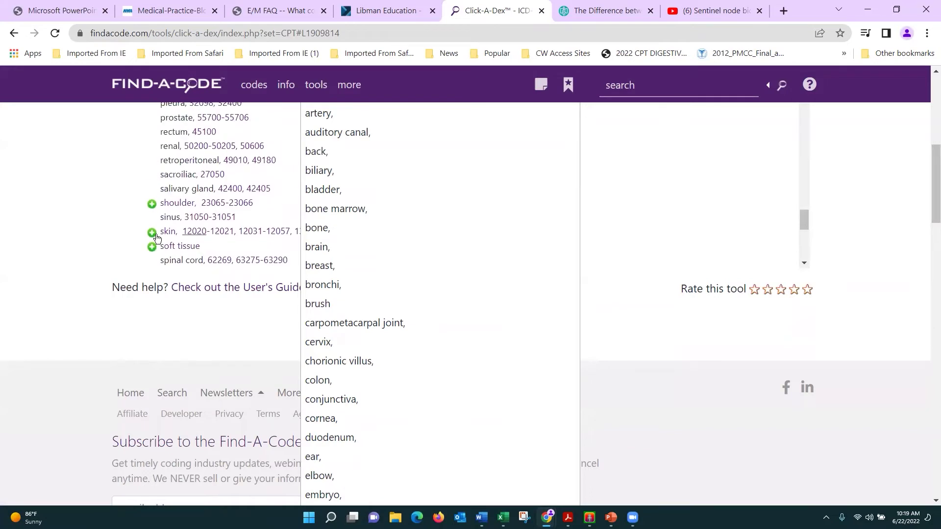
left_click(152, 235)
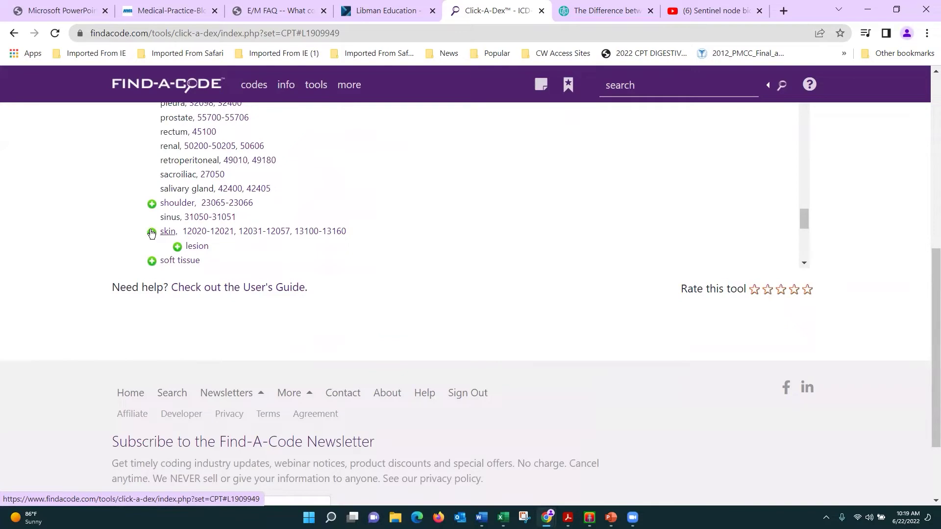
Step: Locate the lymph node subterm under Biopsy and open code 38500, the first code of its range
scroll(146, 243, "up", 3)
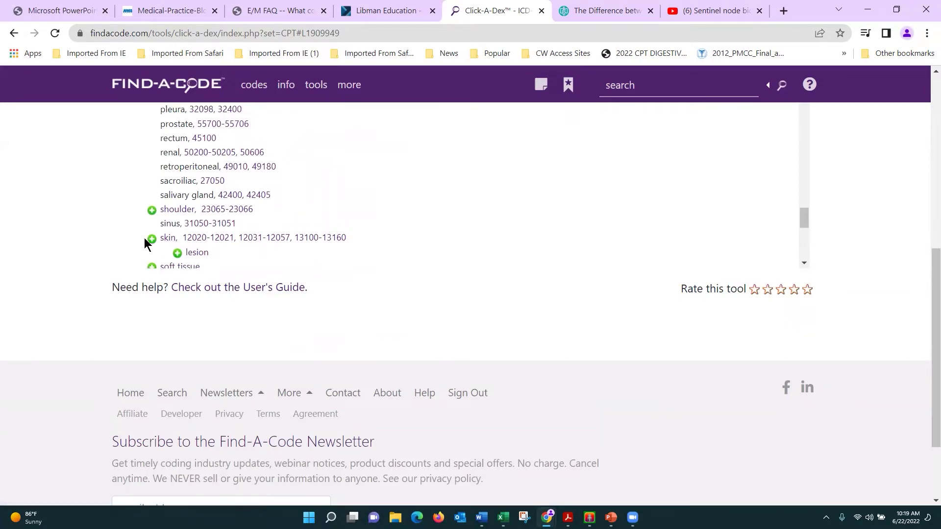
scroll(146, 244, "up", 7)
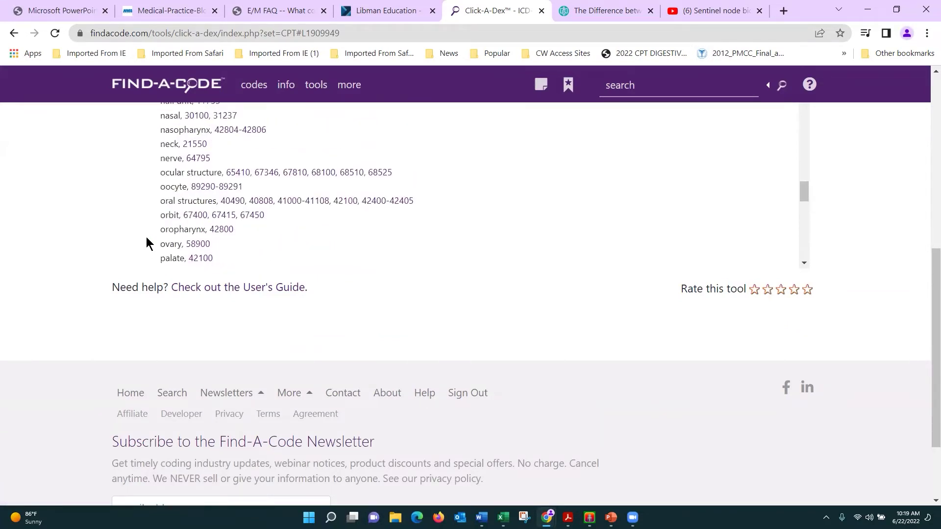
scroll(146, 243, "down", 1)
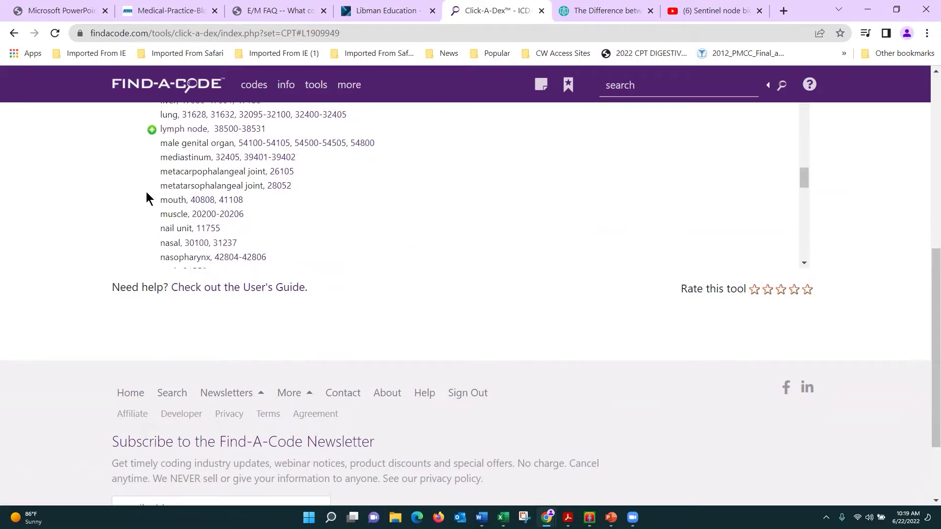
scroll(194, 183, "down", 6)
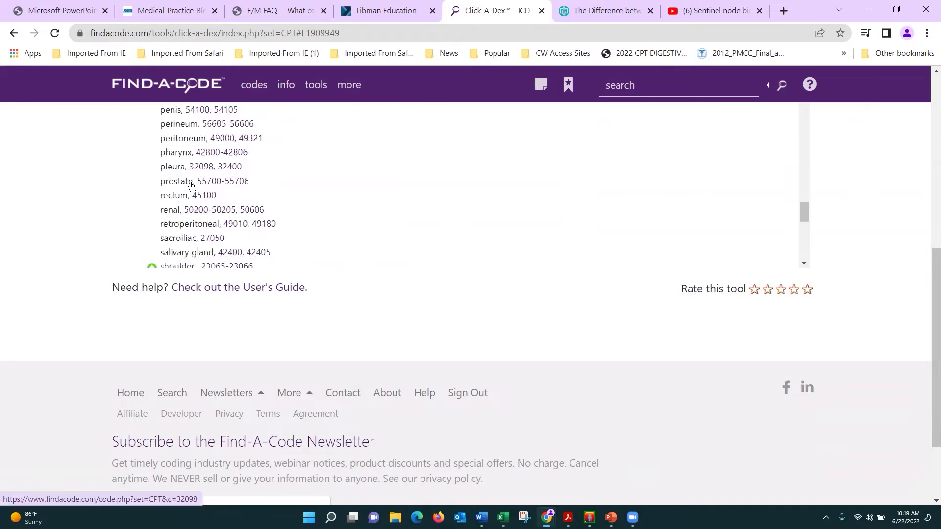
scroll(190, 183, "up", 2)
scroll(258, 181, "up", 5)
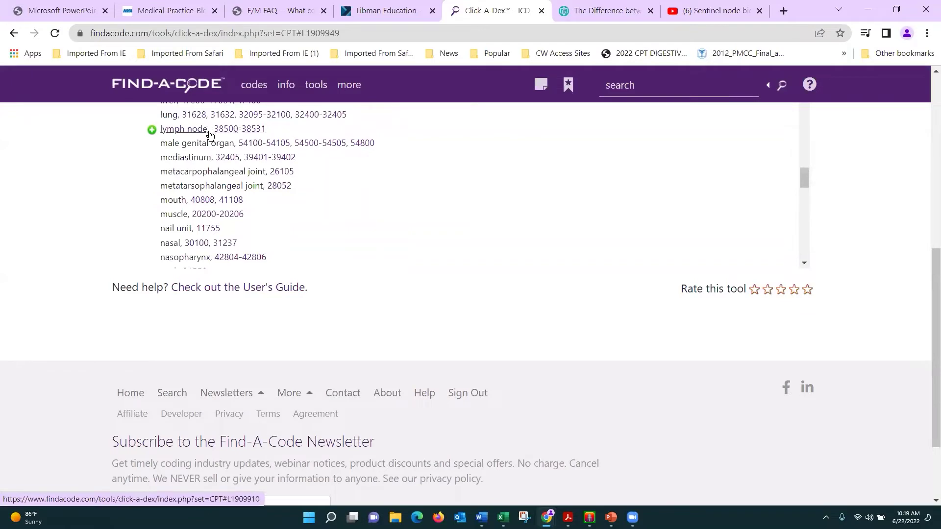
mouse_move(230, 133)
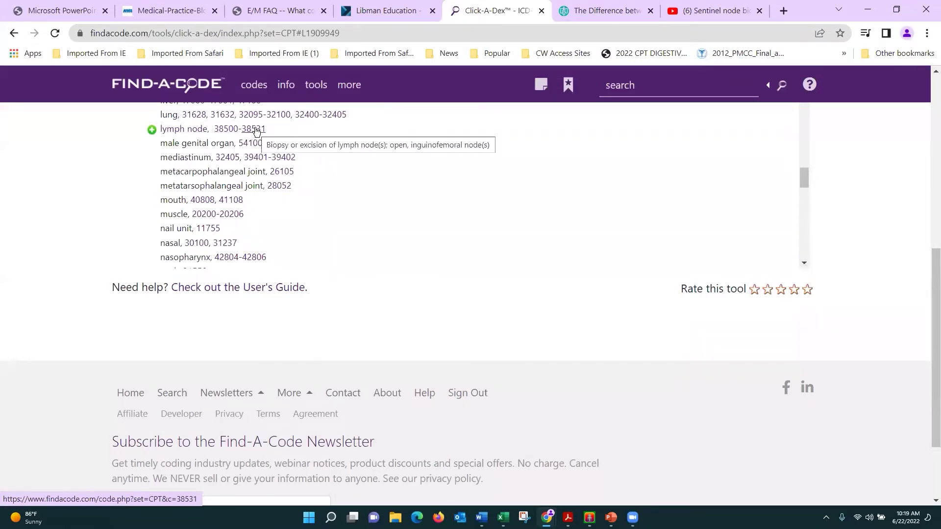
left_click(226, 131)
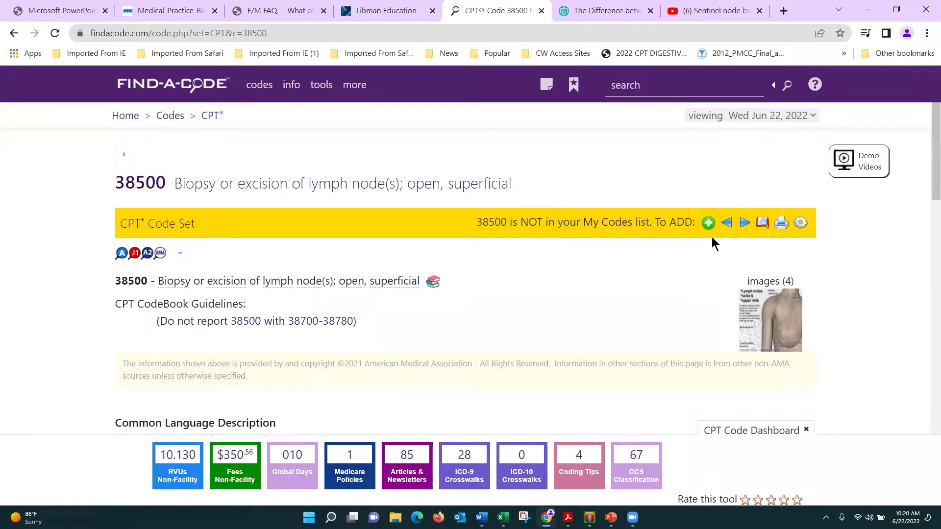
Step: Advance code by code from 38500 to 38525 and read the Common Language Description of 38525
left_click(744, 224)
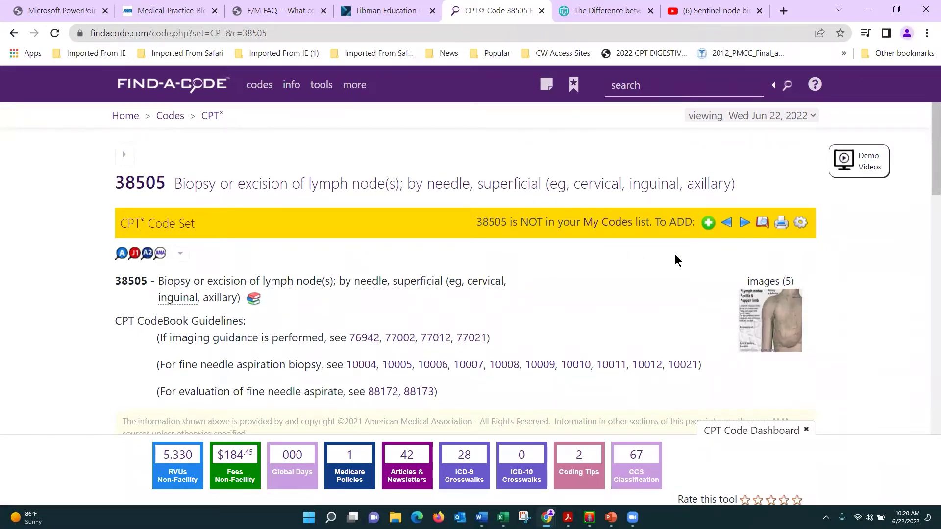
left_click(743, 226)
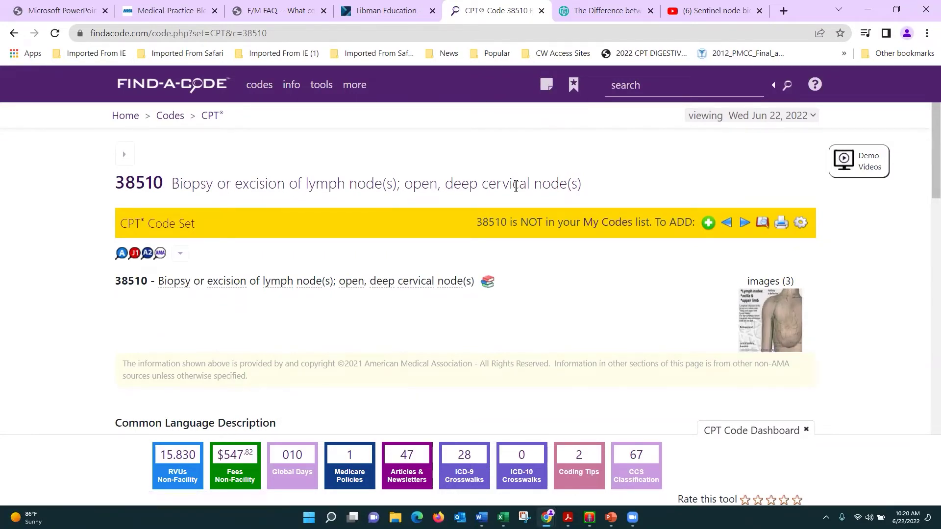
left_click(744, 224)
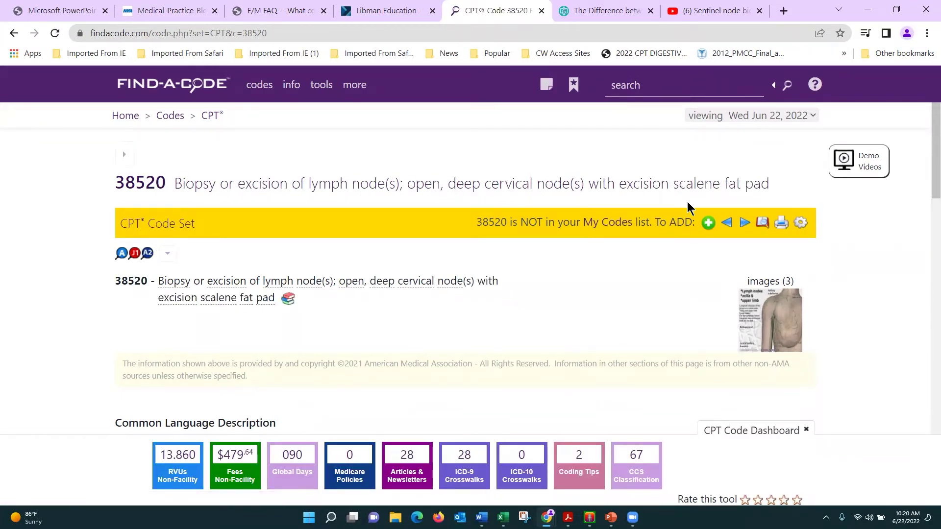
left_click(745, 223)
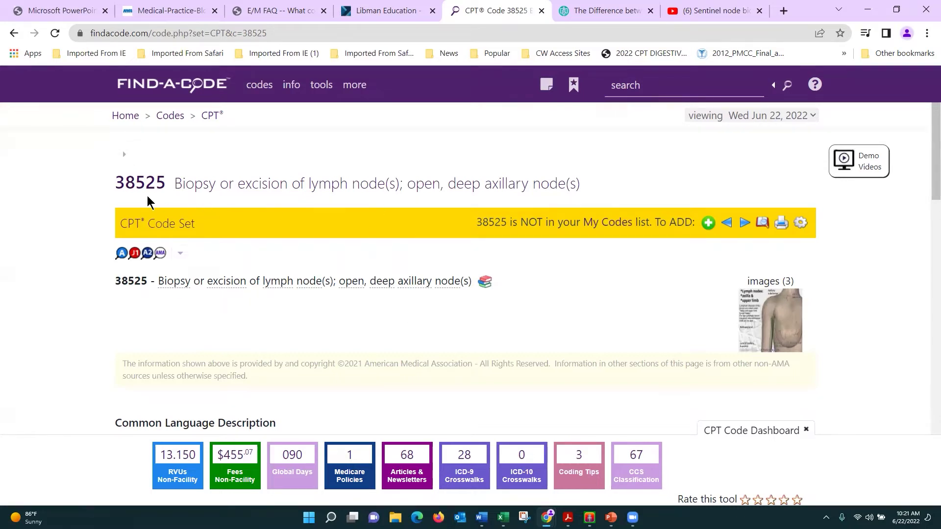
scroll(387, 264, "down", 1)
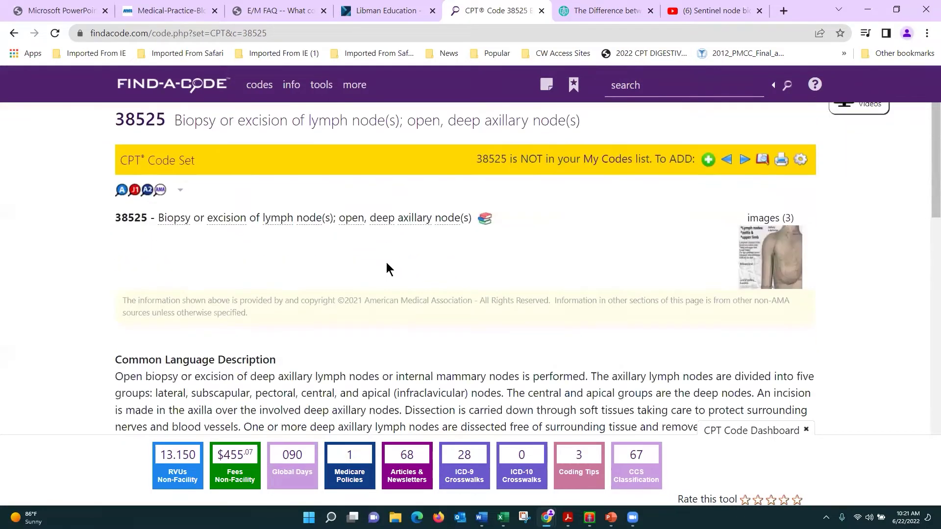
scroll(387, 264, "down", 3)
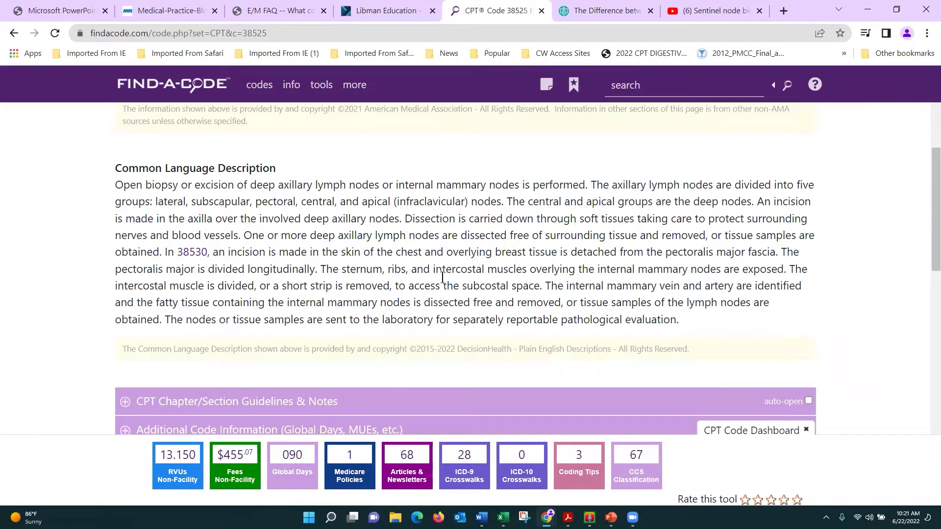
scroll(442, 277, "up", 5)
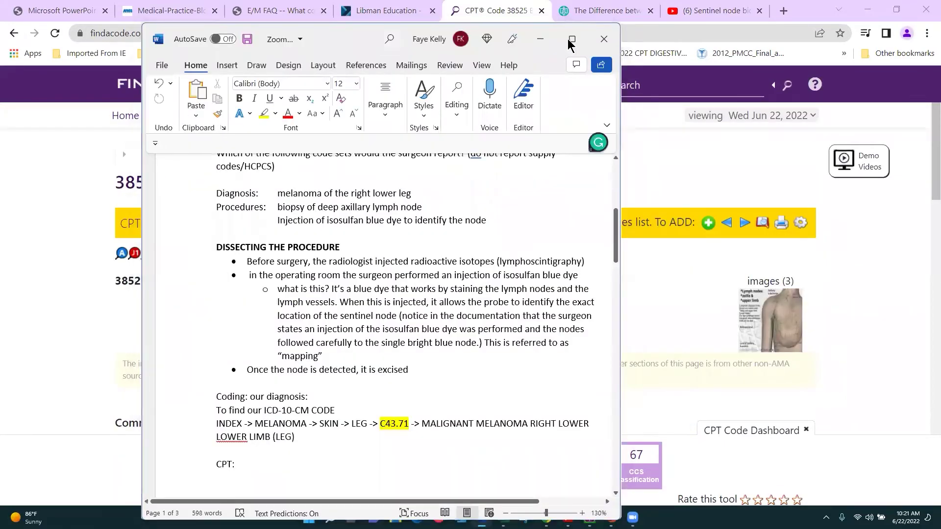
Step: Switch to the Word document, maximize it, and review the Scenario #1 case text, procedure breakdown and ICD-10-CM and CPT coding notes
key("super+Up")
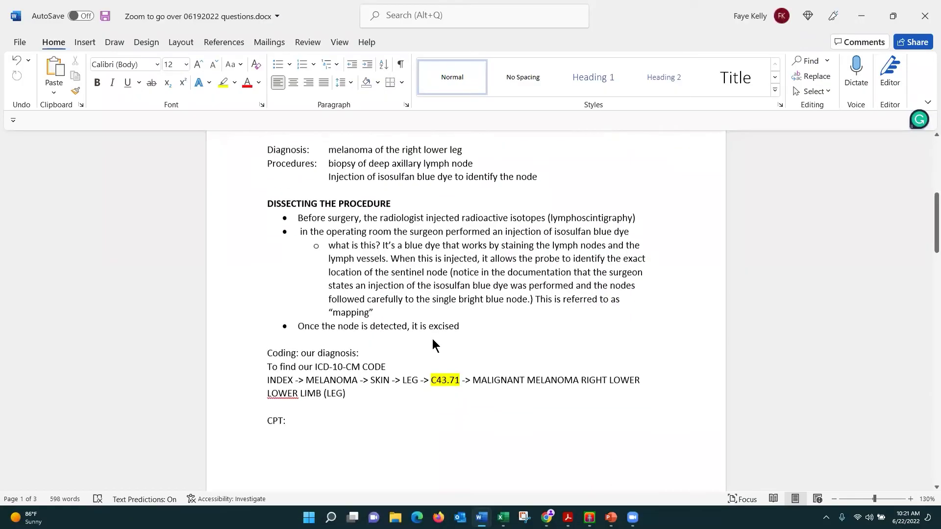
scroll(433, 339, "down", 3)
scroll(433, 339, "down", 9)
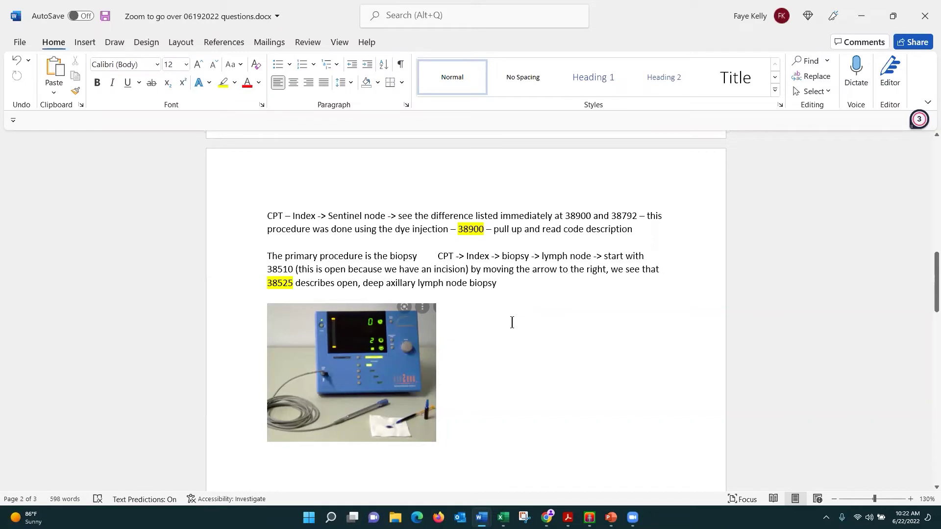
scroll(512, 322, "down", 2)
scroll(512, 322, "up", 2)
scroll(515, 331, "up", 2)
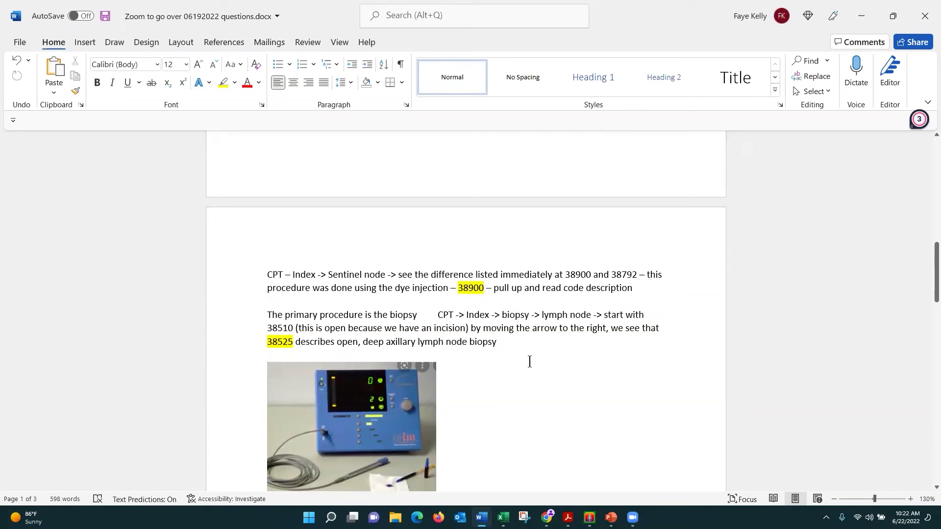
scroll(528, 361, "down", 4)
scroll(529, 361, "up", 3)
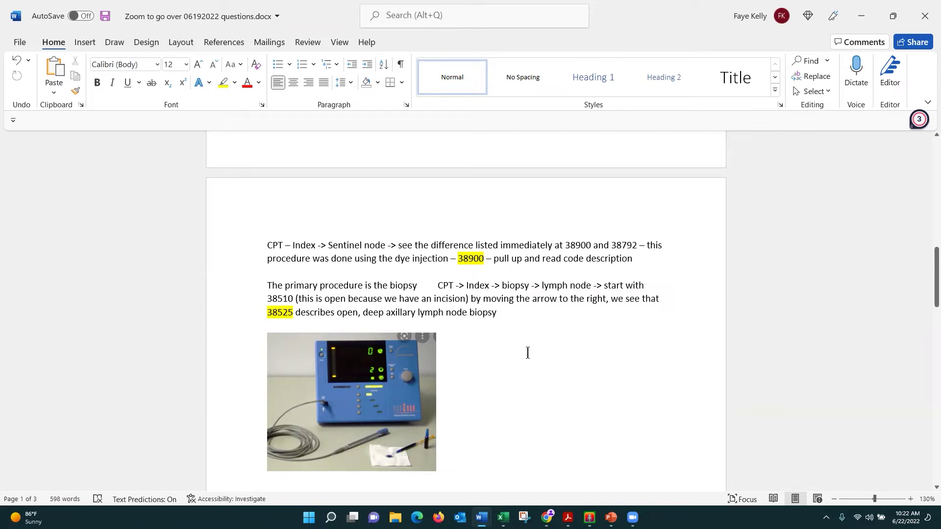
scroll(525, 343, "up", 10)
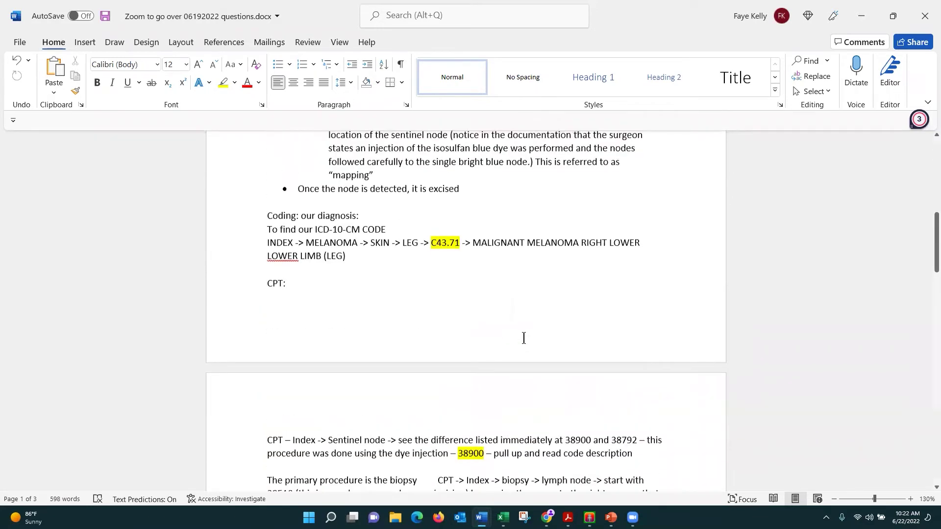
scroll(524, 336, "up", 2)
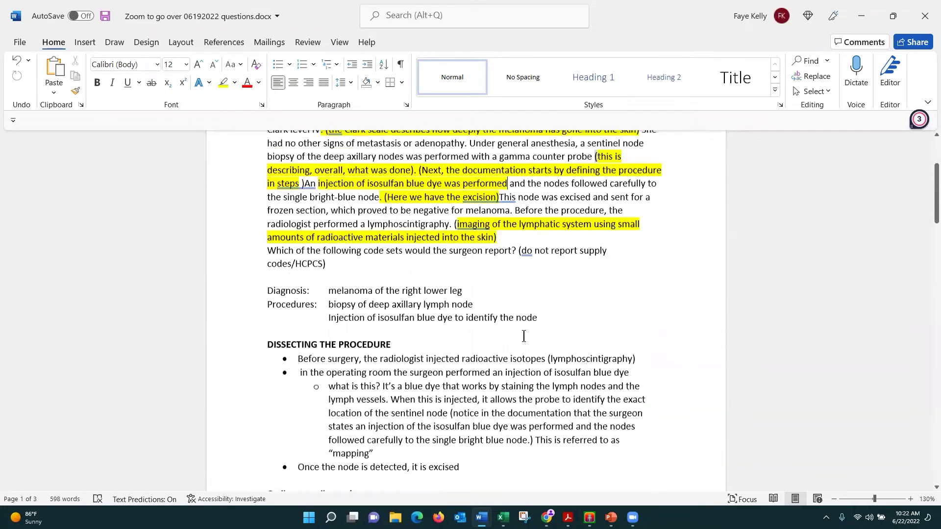
scroll(523, 337, "up", 3)
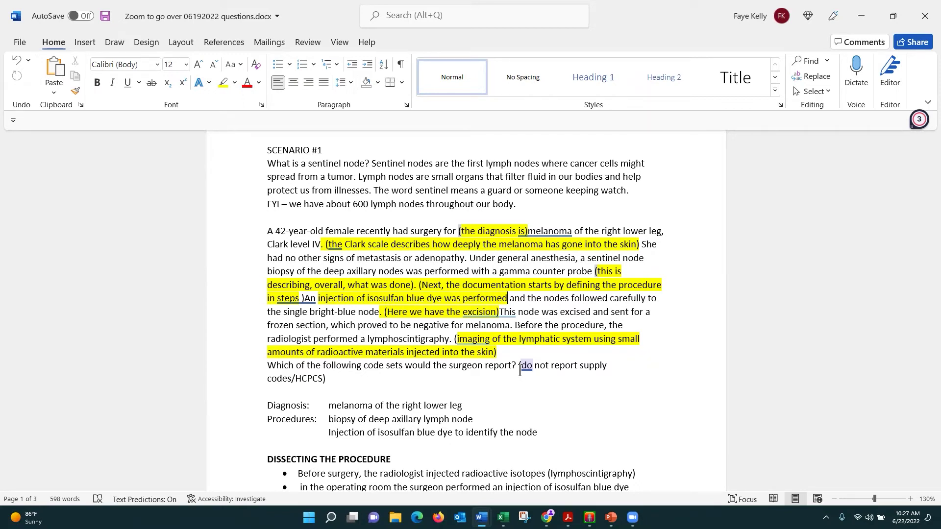
Step: Read the Scenario #2 question and coding notes on simple repair of a cheek laceration with removal of gravel and debris
scroll(421, 374, "down", 20)
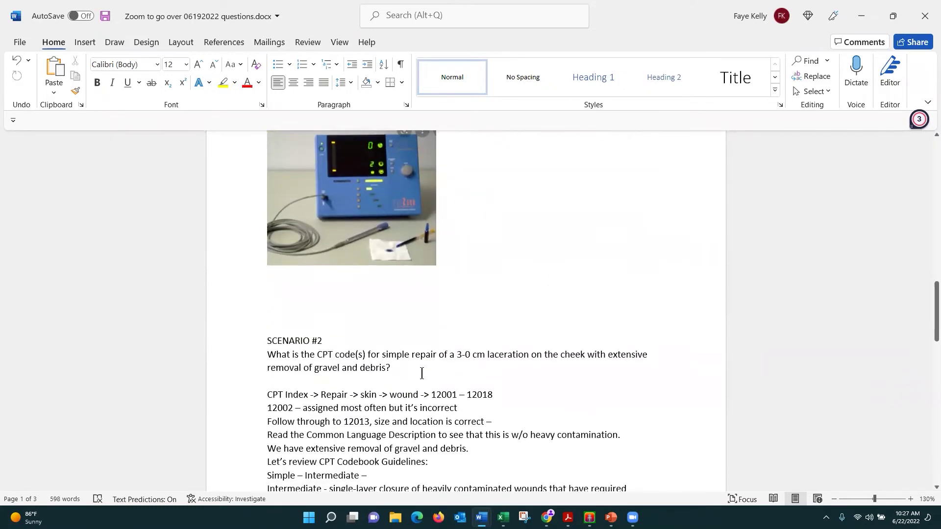
scroll(421, 374, "down", 2)
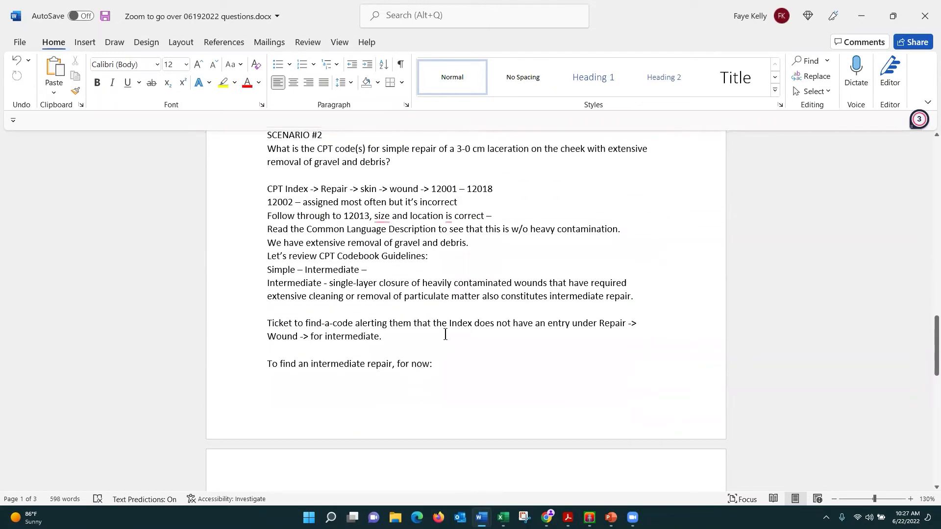
scroll(446, 334, "up", 2)
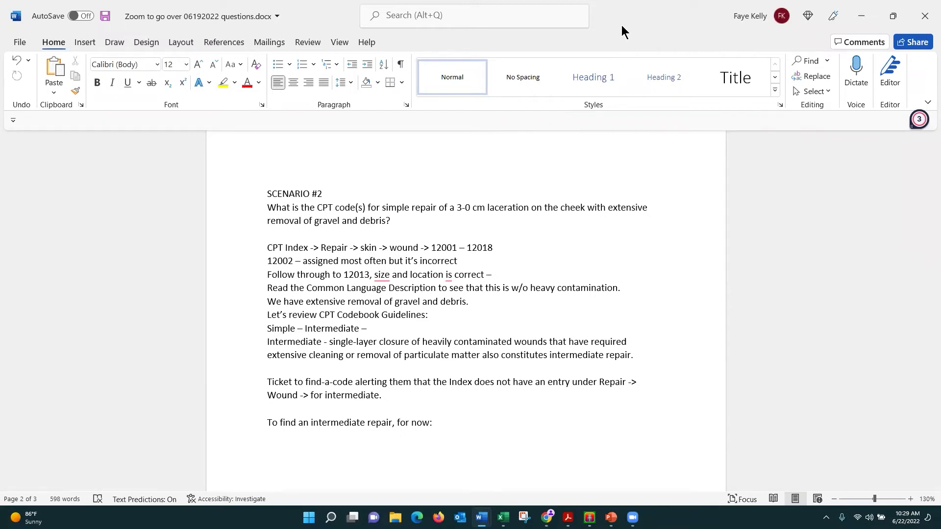
Step: Switch back to Find-A-Code, return to the CPT code set, open its index search and set the index to CPT Index
key("alt+Tab")
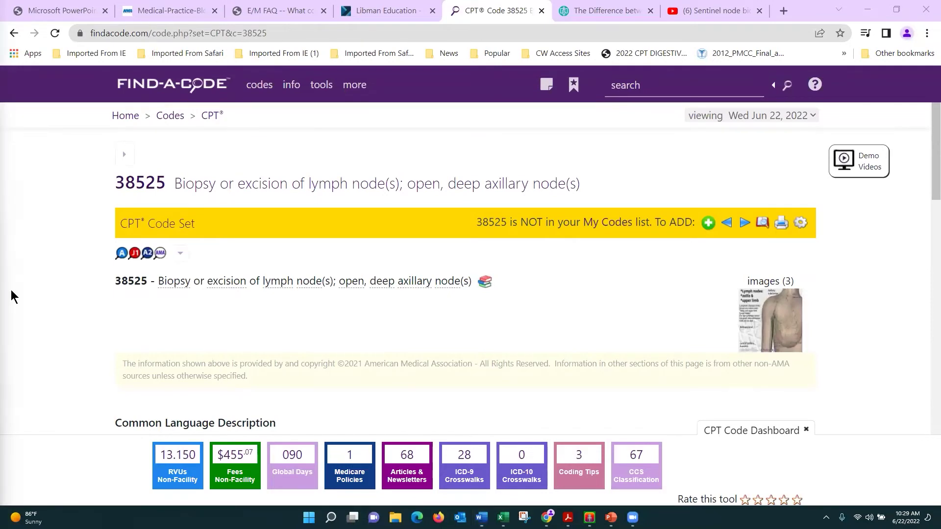
left_click(212, 116)
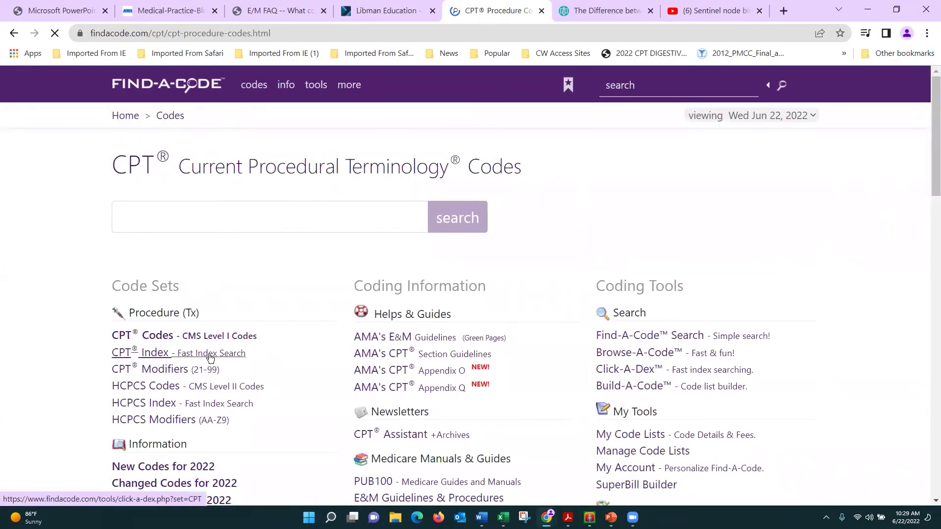
left_click(211, 354)
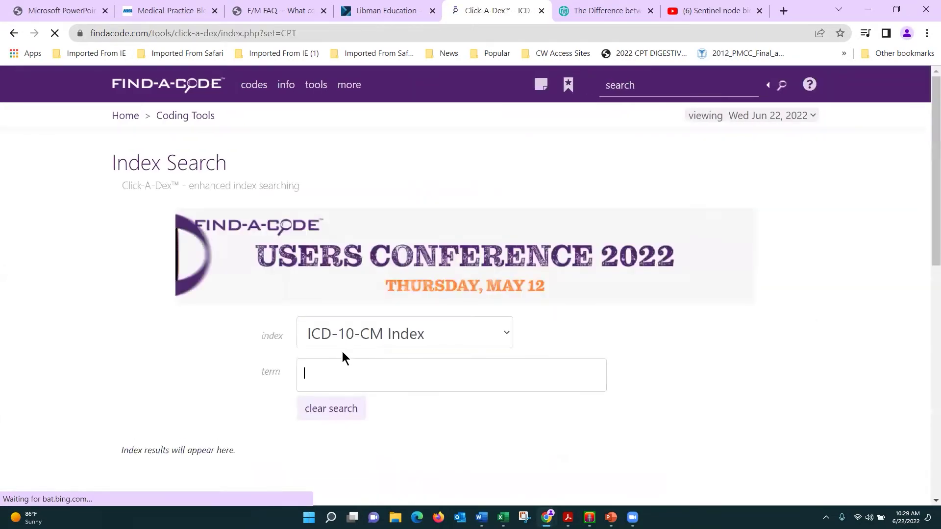
left_click(505, 336)
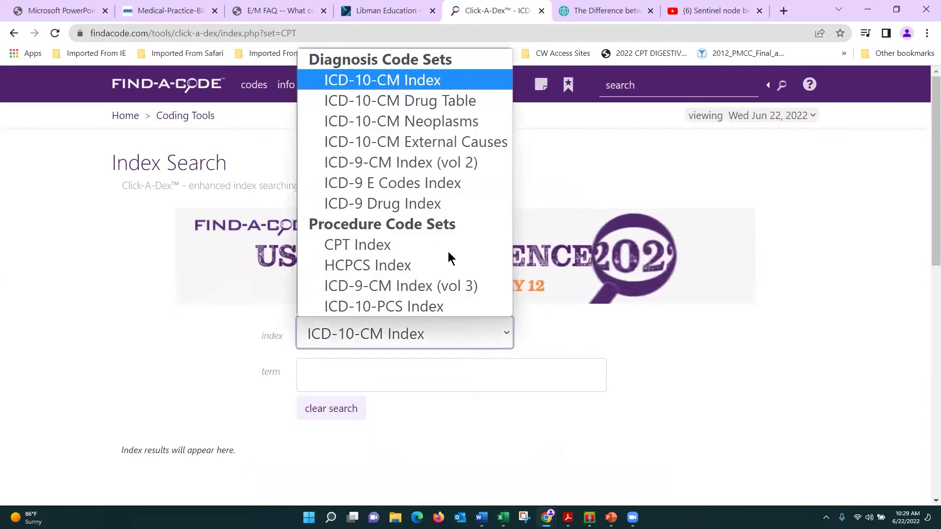
left_click(447, 248)
Step: Search the CPT Index for the main term Repair
scroll(460, 402, "down", 3)
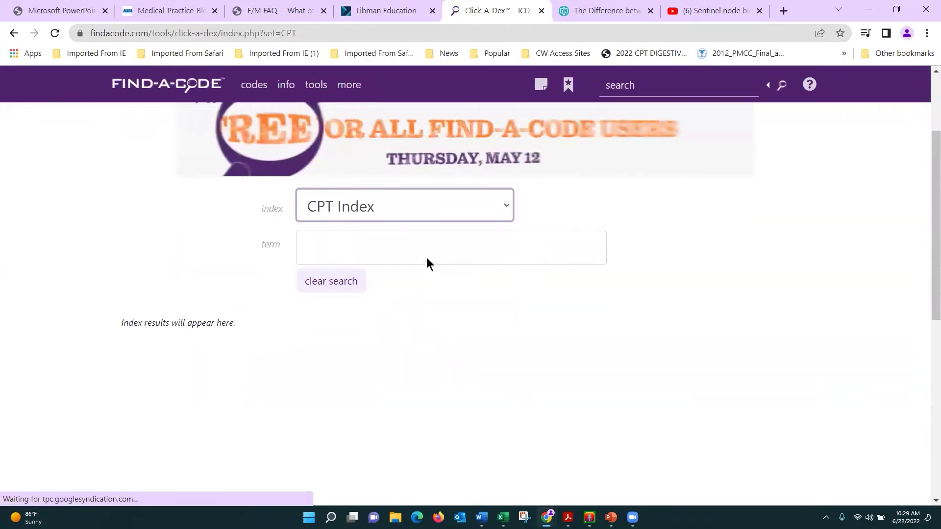
left_click(434, 252)
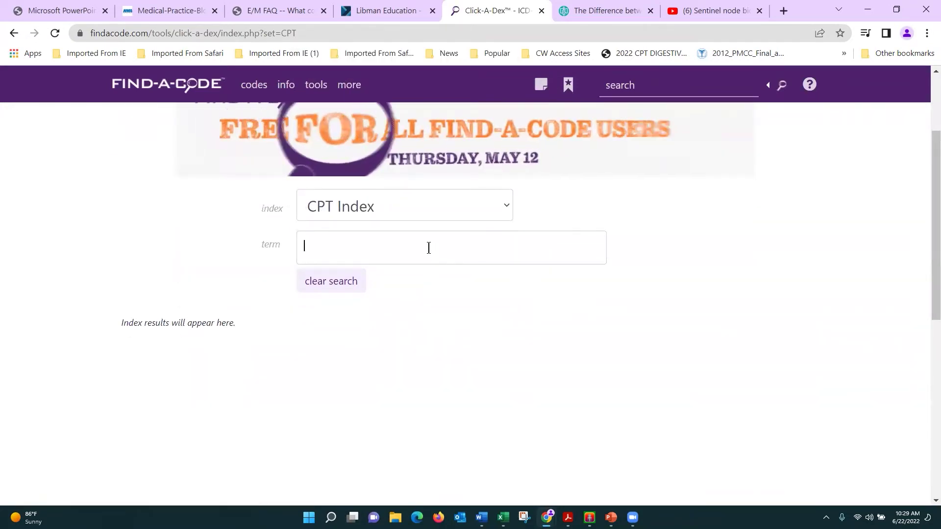
type("Repair")
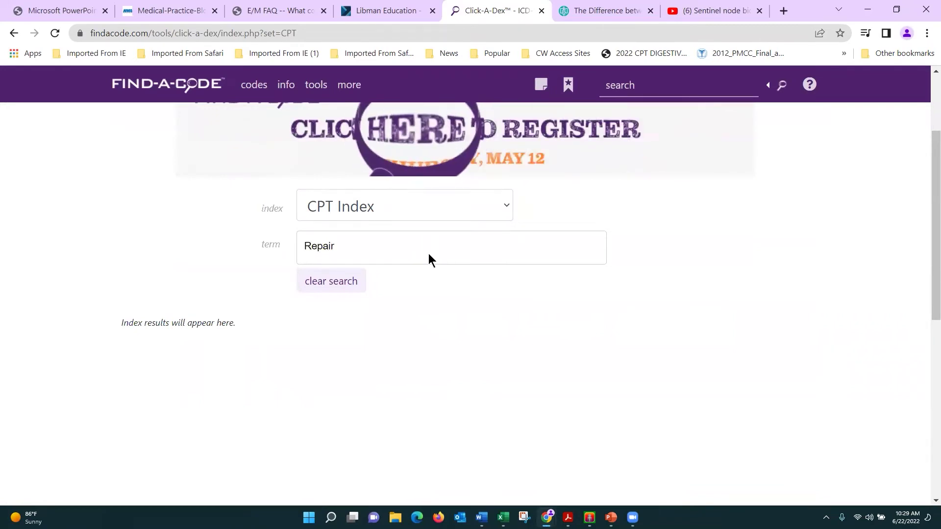
key("Return")
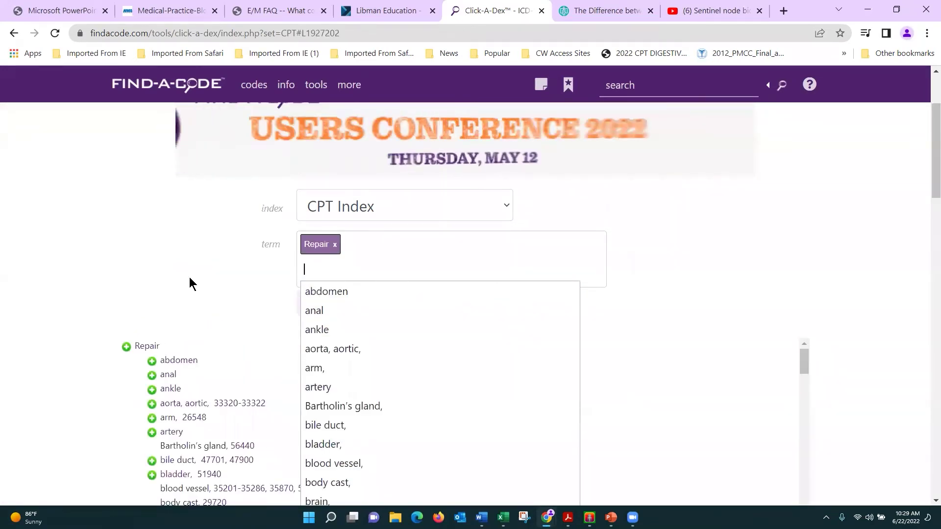
Step: Find the skin entry under Repair in the CPT Index and expand its wound subterm to view the complex and simple code ranges
scroll(160, 251, "down", 3)
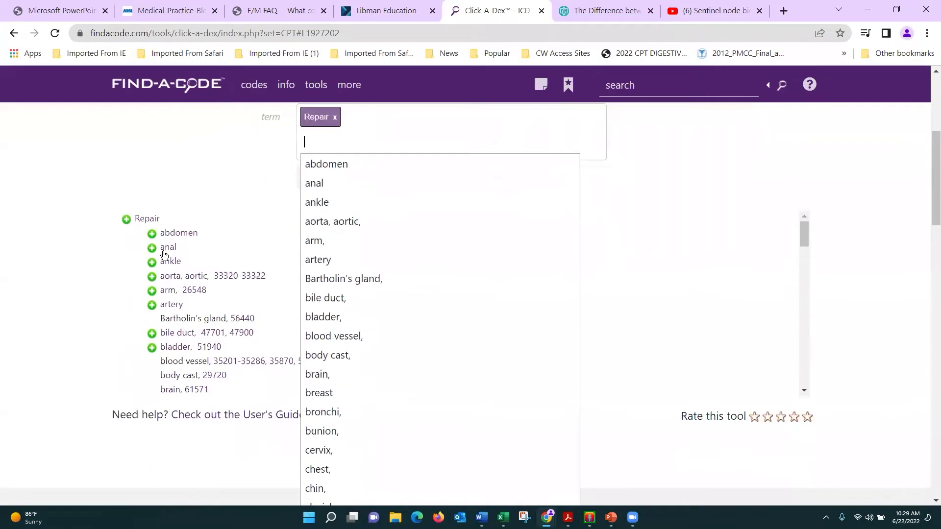
scroll(153, 364, "down", 8)
scroll(161, 359, "down", 9)
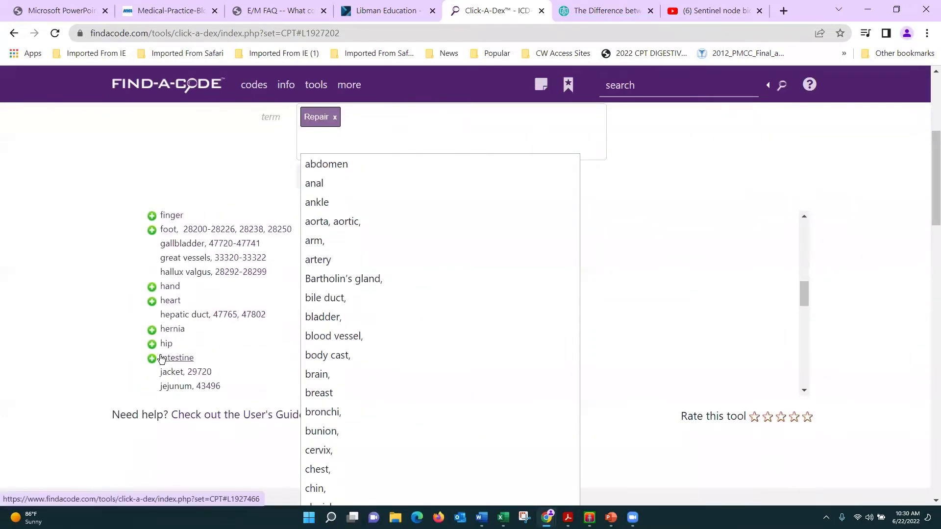
scroll(161, 359, "down", 1)
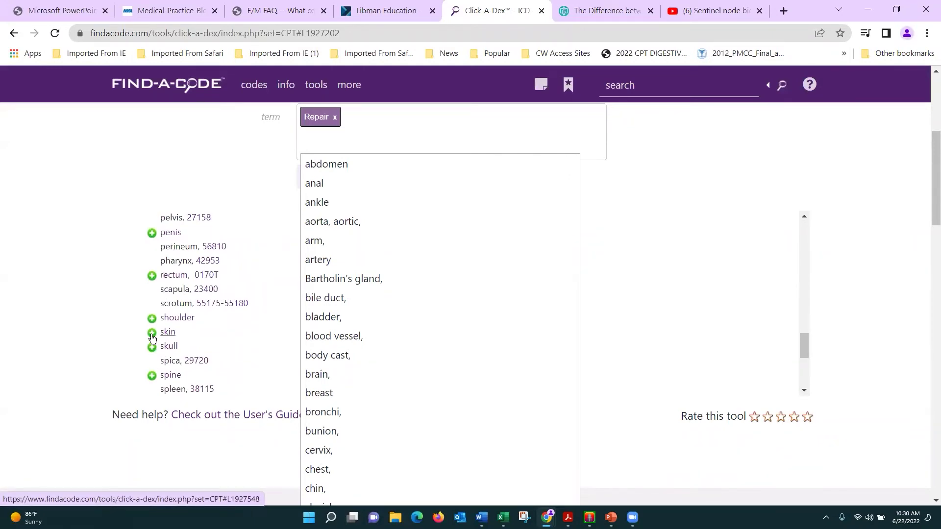
left_click(153, 338)
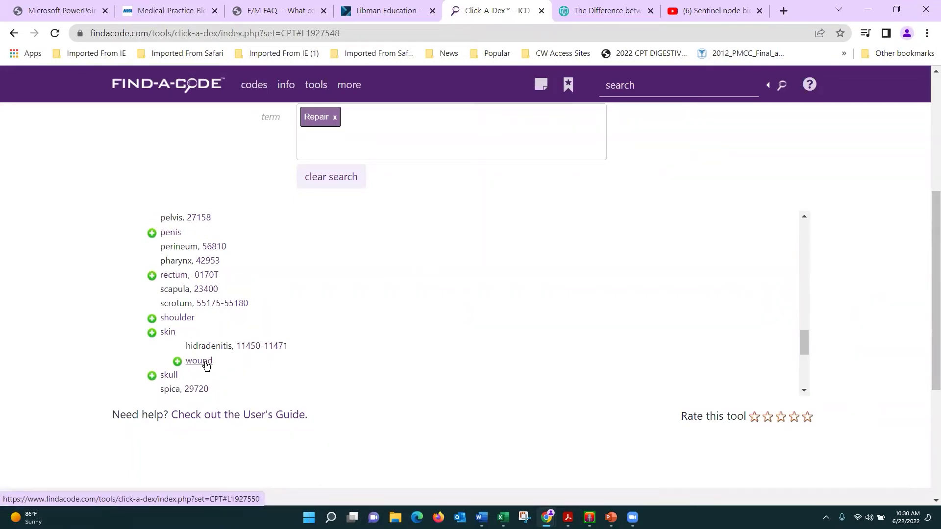
left_click(178, 362)
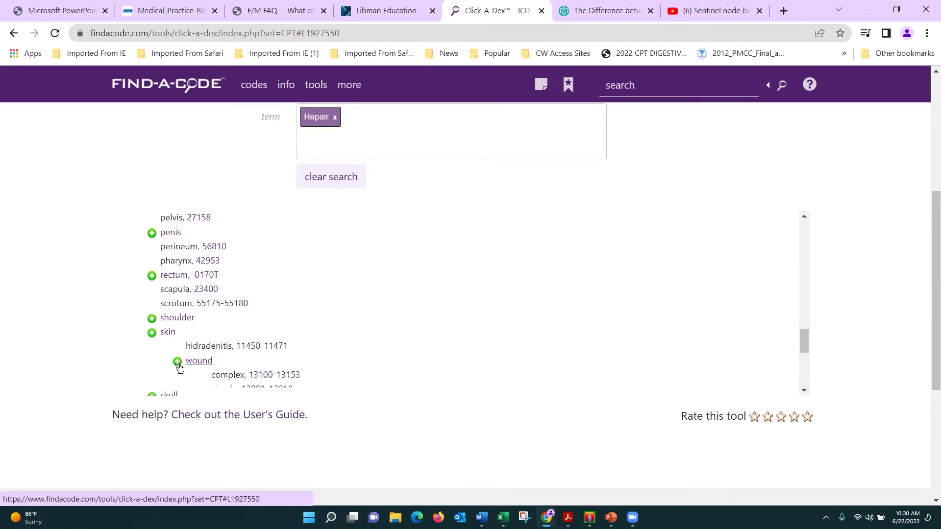
scroll(372, 378, "down", 1)
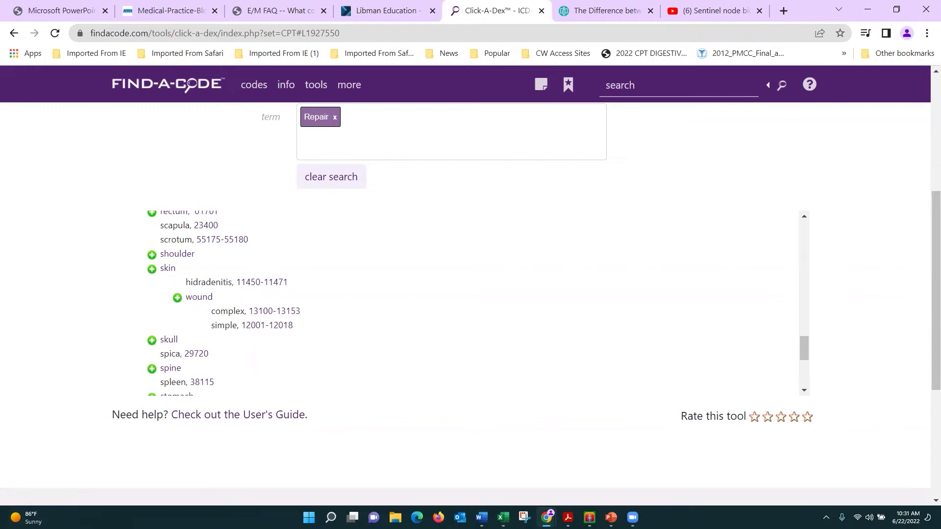
key("alt+Tab")
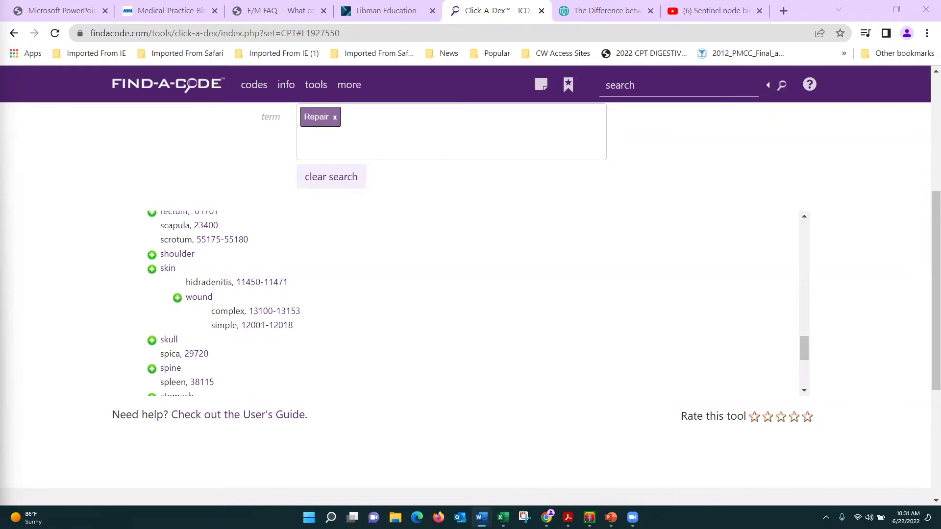
scroll(352, 343, "up", 2)
scroll(350, 343, "down", 2)
scroll(352, 344, "down", 2)
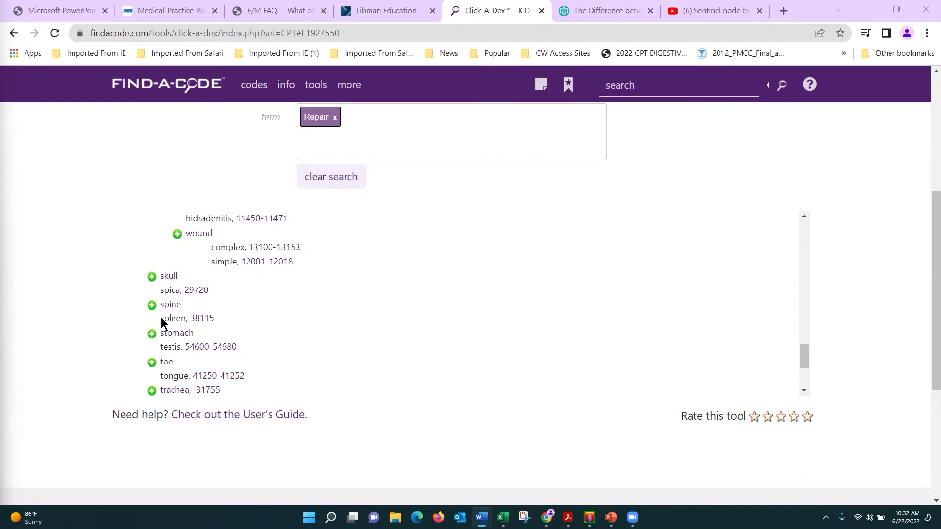
Step: Return to the CPT code set and look up code 12031
scroll(345, 146, "up", 5)
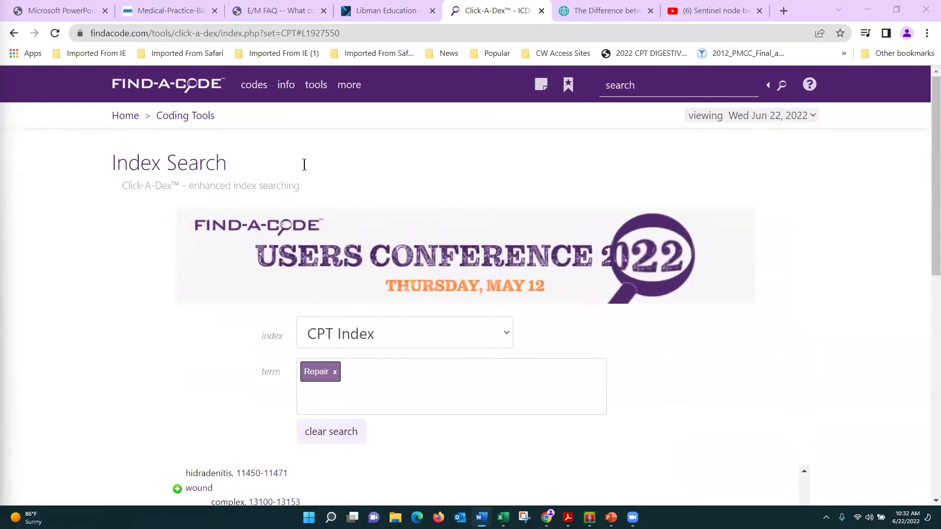
mouse_move(260, 95)
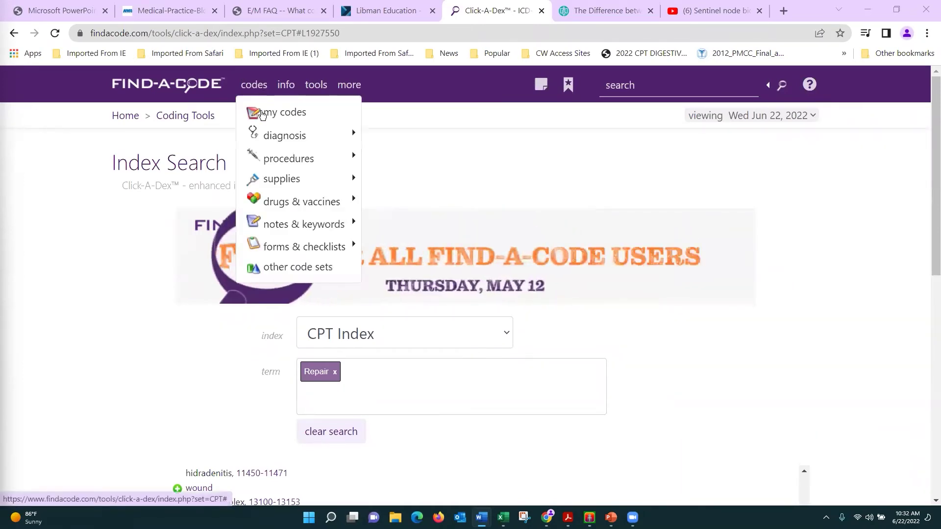
mouse_move(294, 158)
left_click(378, 156)
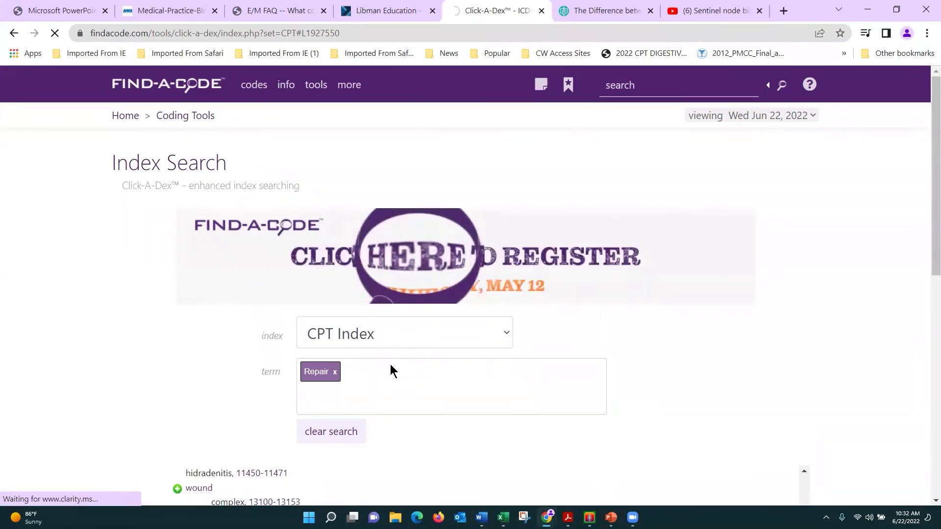
left_click(257, 223)
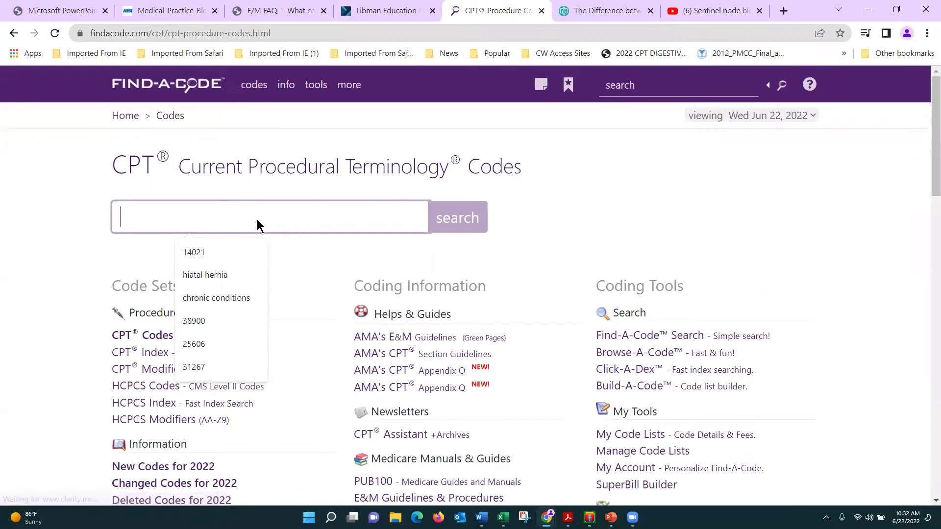
type("12031")
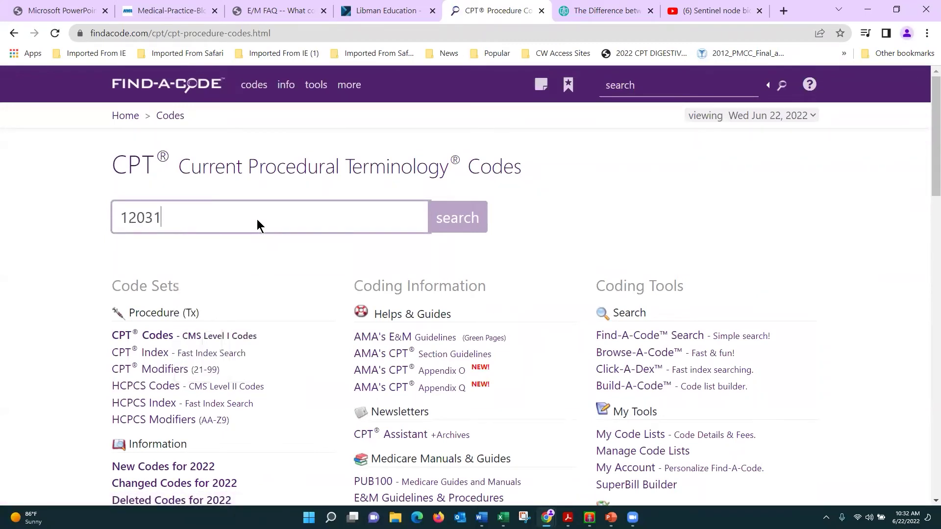
key("Return")
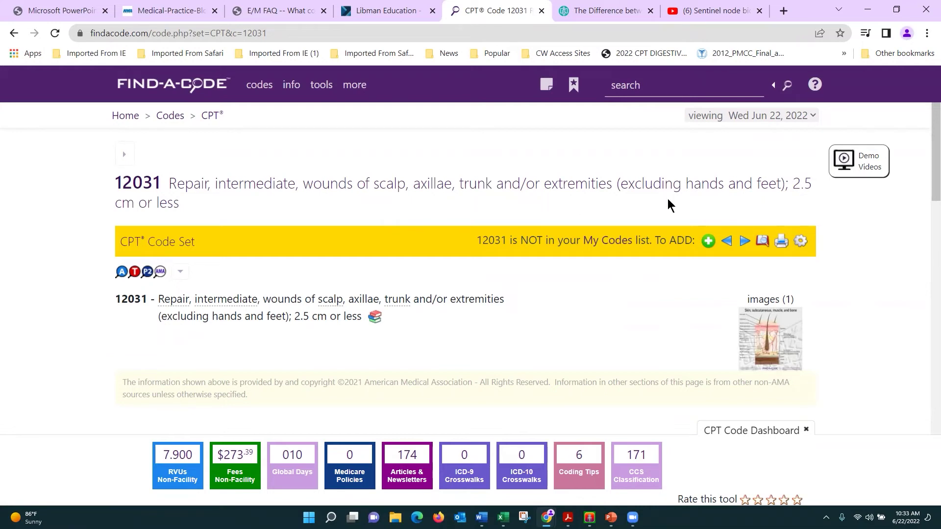
Step: Browse the consecutive codes for intermediate repair of scalp, axillae, trunk and extremity wounds, from 12032 through 12037
left_click(742, 241)
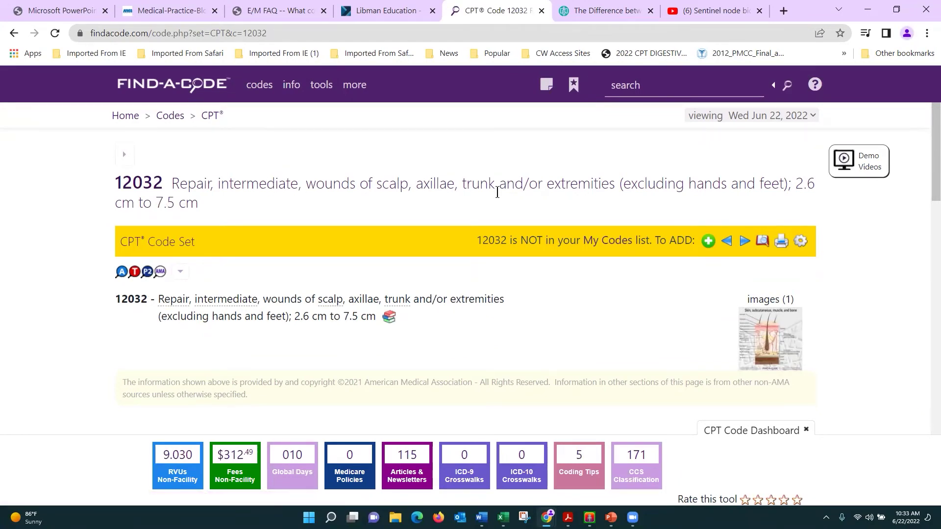
left_click(744, 241)
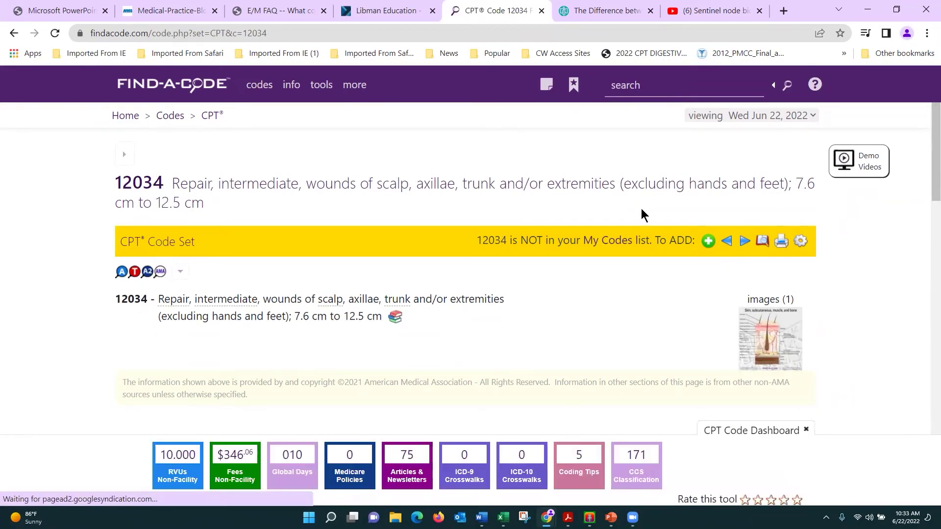
left_click(741, 246)
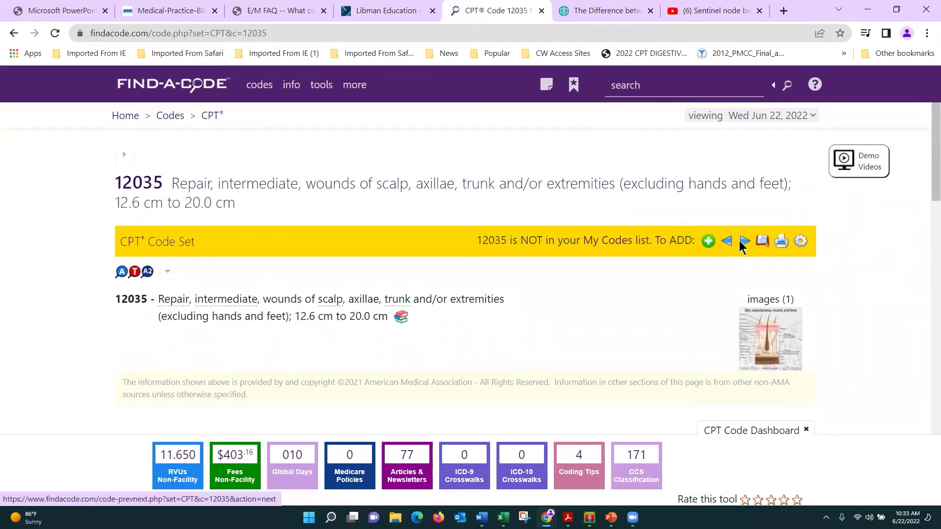
left_click(743, 246)
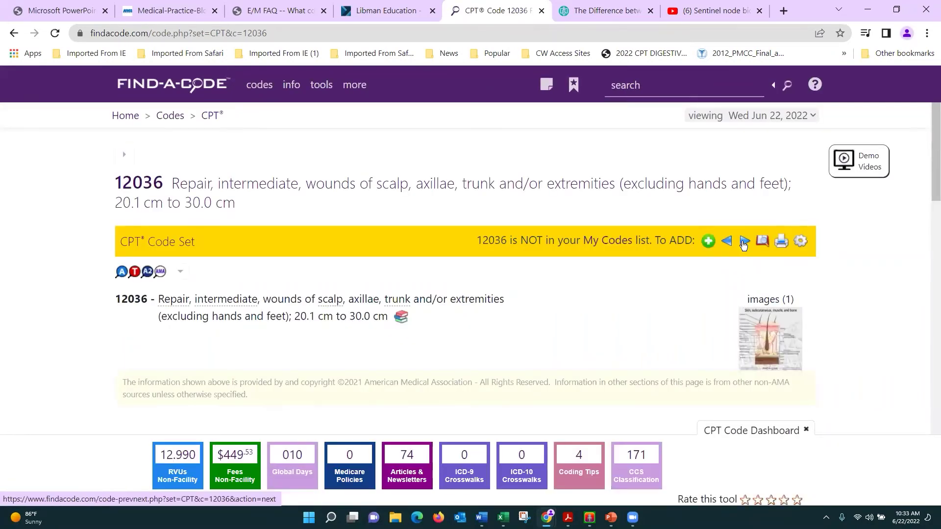
left_click(744, 241)
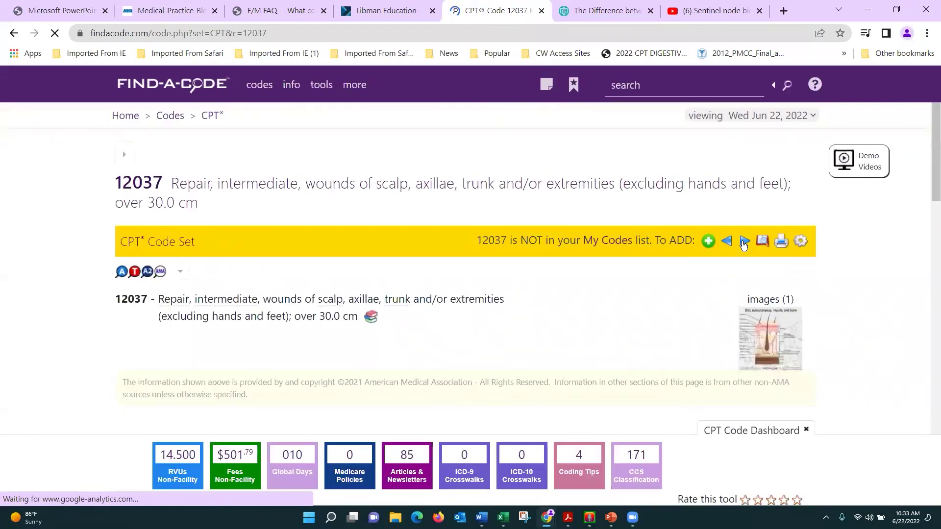
Step: Continue through the intermediate repair codes for neck, hands, feet and external genitalia, starting at 12041
left_click(743, 242)
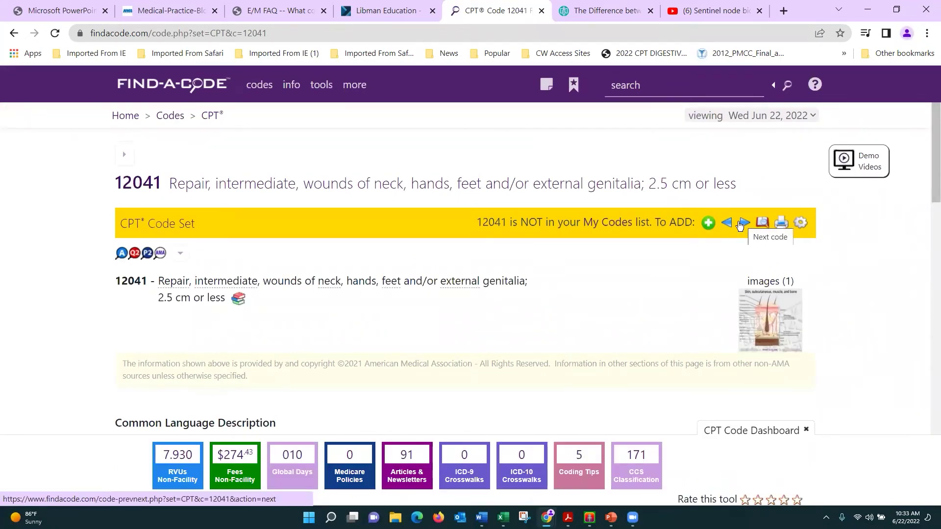
left_click(742, 225)
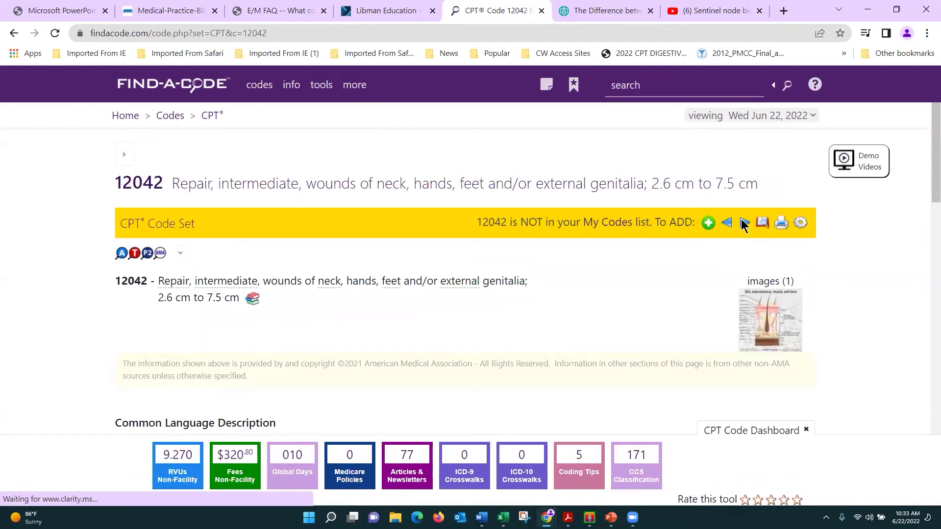
left_click(742, 225)
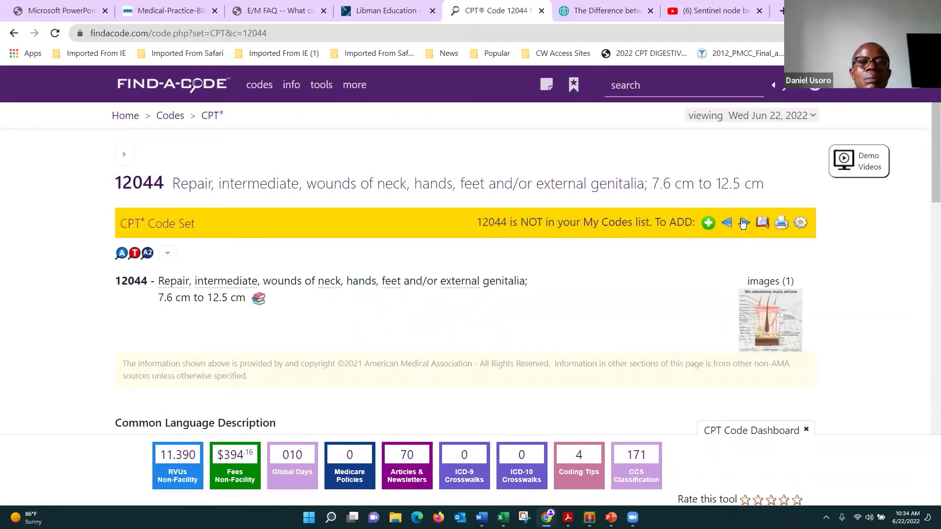
left_click(743, 223)
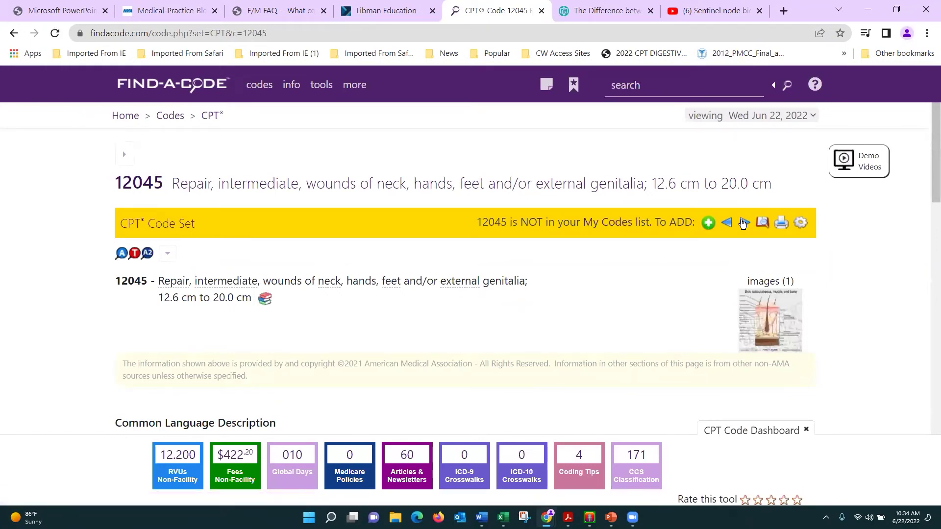
left_click(742, 224)
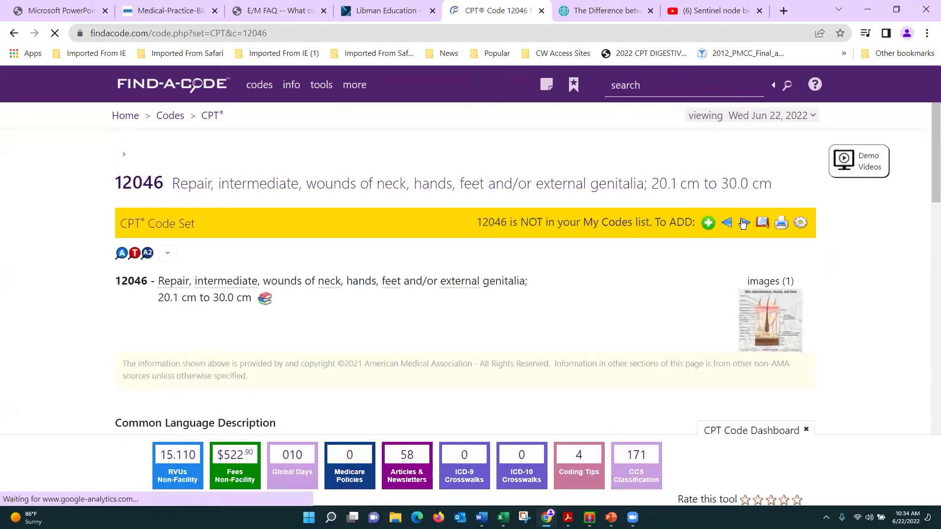
left_click(744, 223)
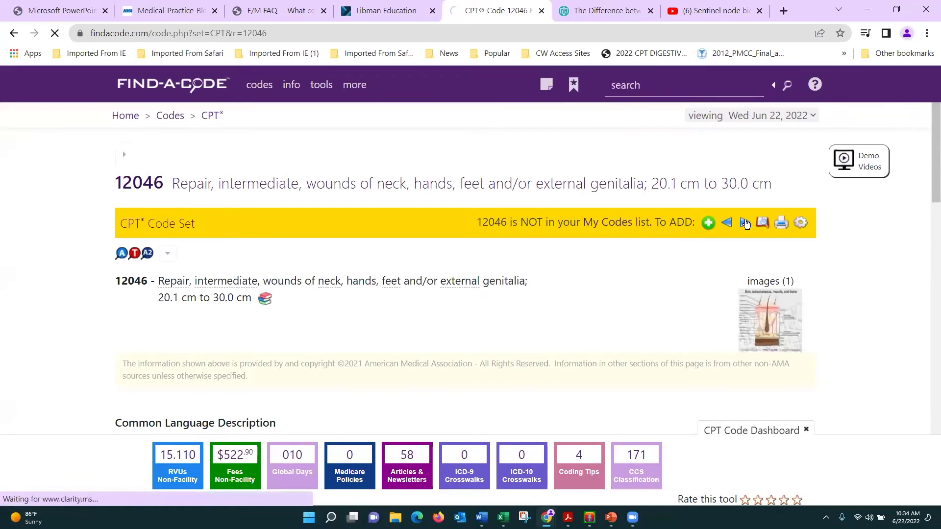
Step: Advance to facial repair code 12052 and highlight the description's passage from "require extensive cleaning" through "heavily contaminated superficial wound"
left_click(745, 223)
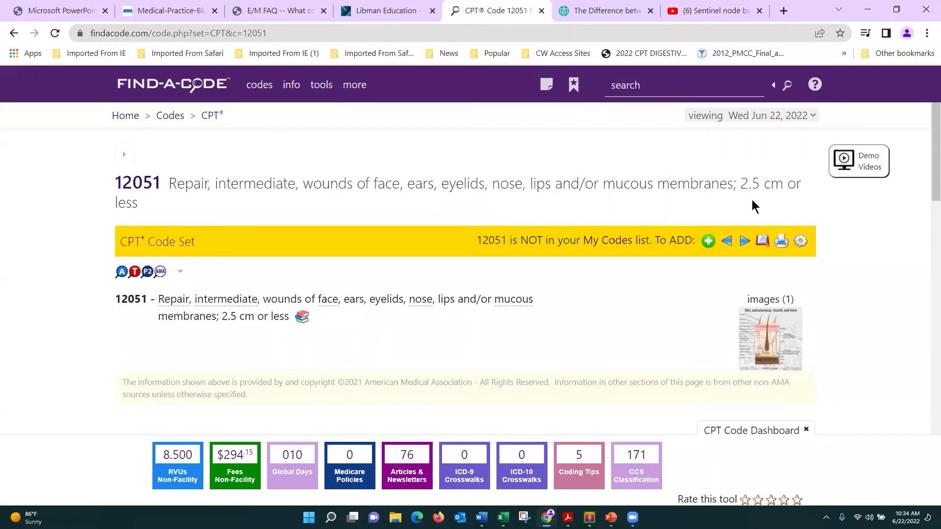
left_click(745, 242)
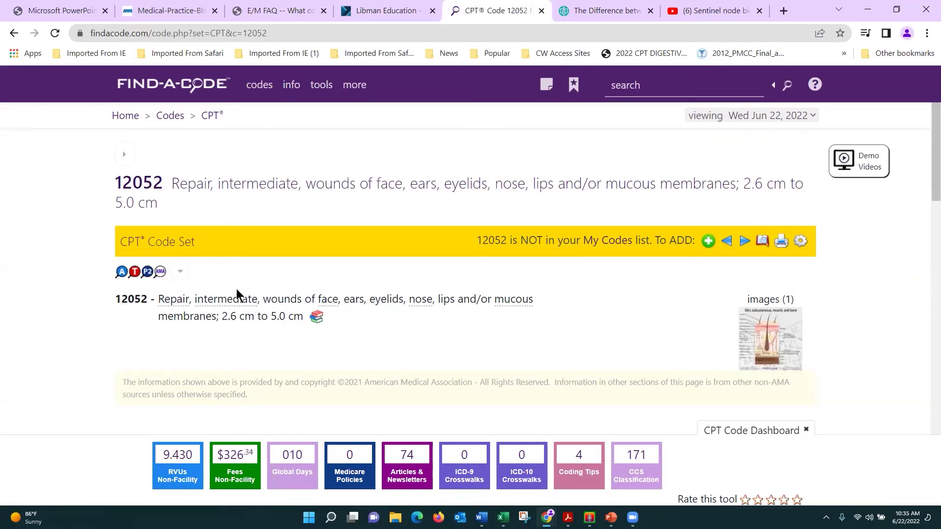
scroll(294, 286, "down", 3)
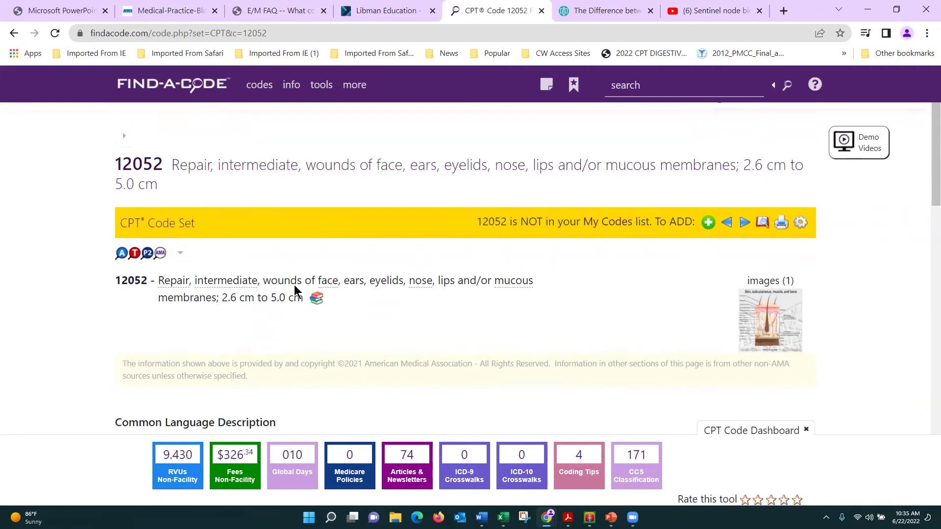
scroll(278, 283, "down", 3)
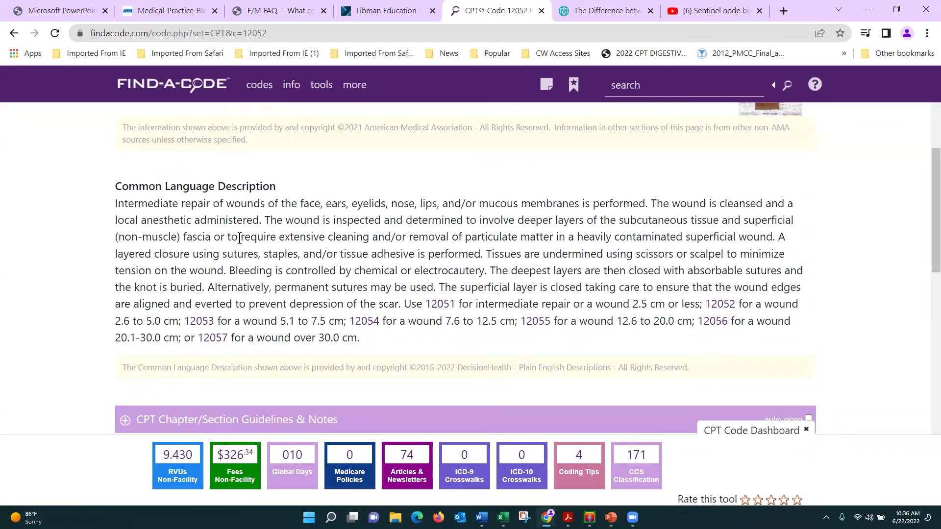
left_click_drag(240, 237, 394, 243)
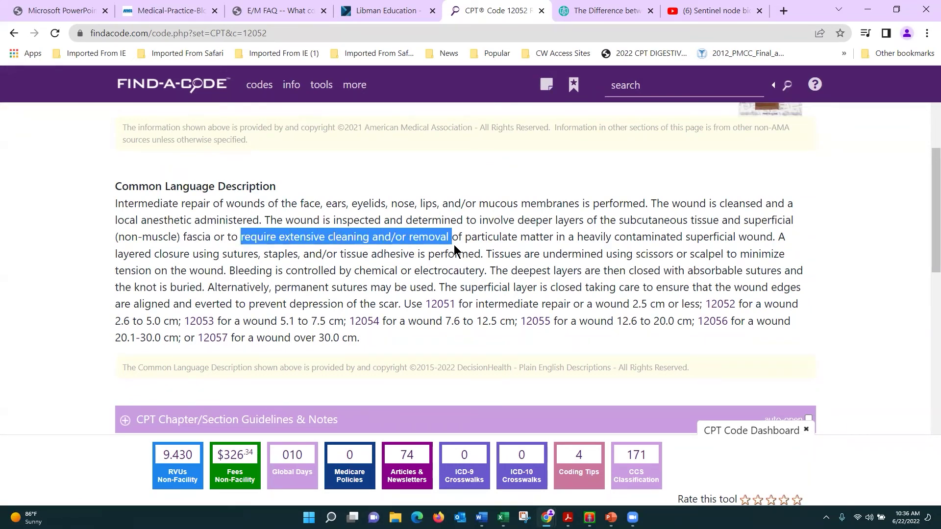
left_click_drag(524, 245, 542, 245)
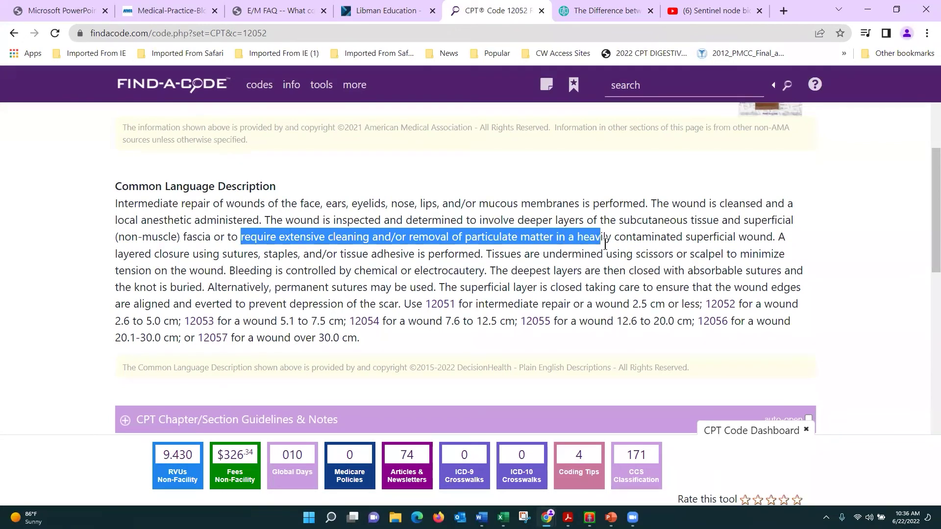
left_click_drag(606, 244, 773, 240)
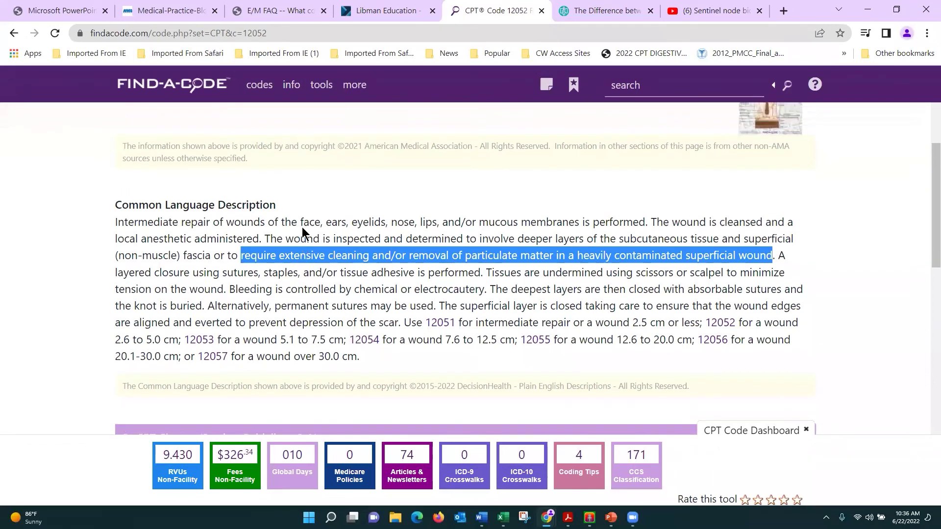
Step: Return to the CPT code set, look up code 12001, and go back to the code preceding it
scroll(303, 228, "up", 5)
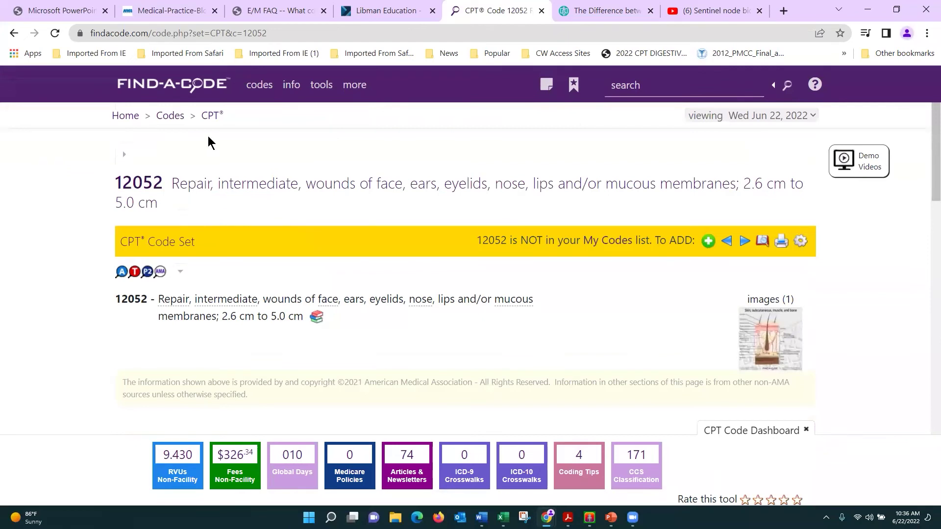
left_click(211, 118)
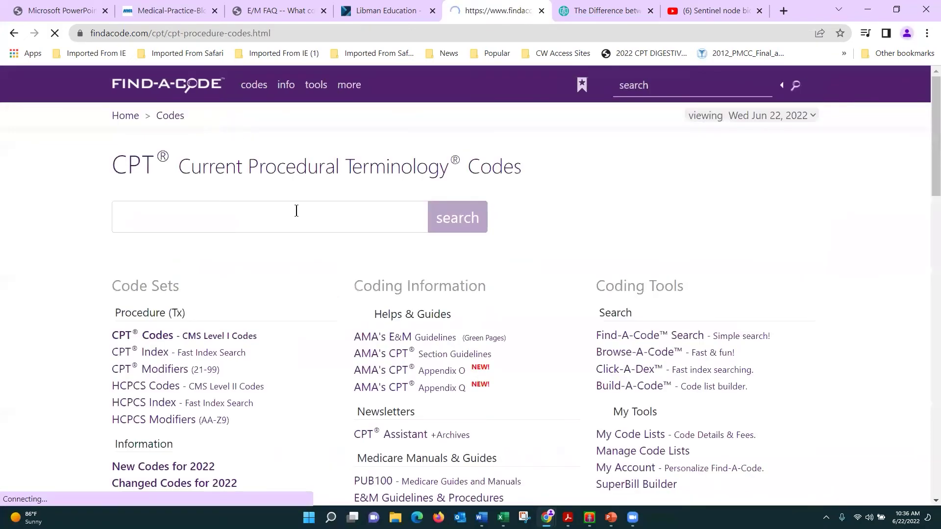
left_click(259, 231)
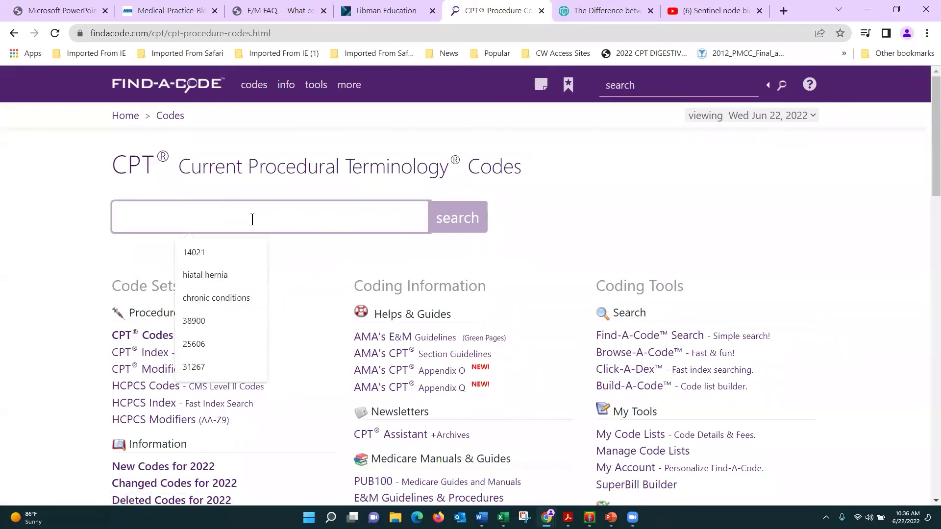
type("12001")
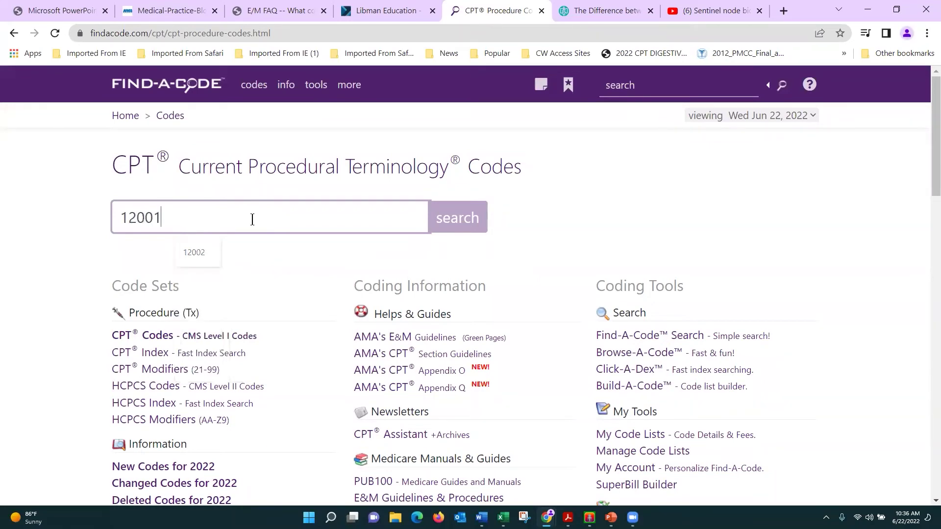
key("Return")
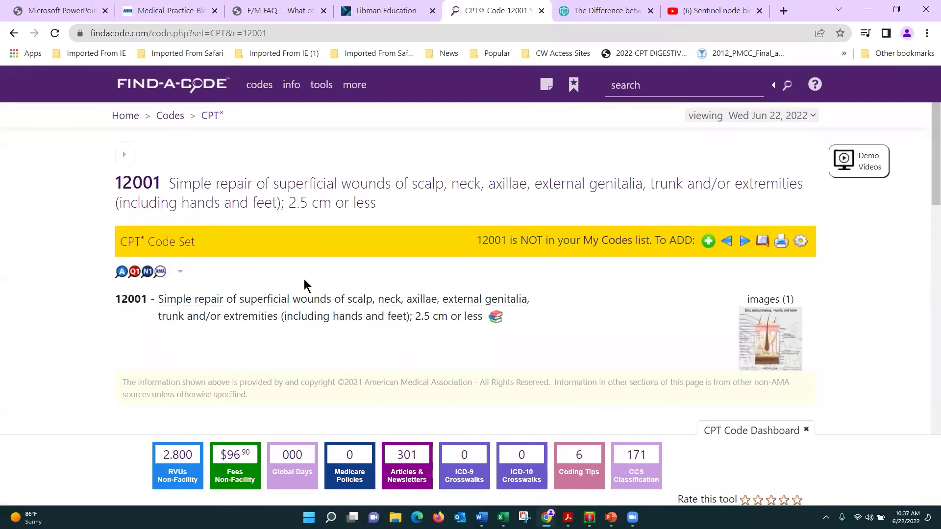
left_click(727, 240)
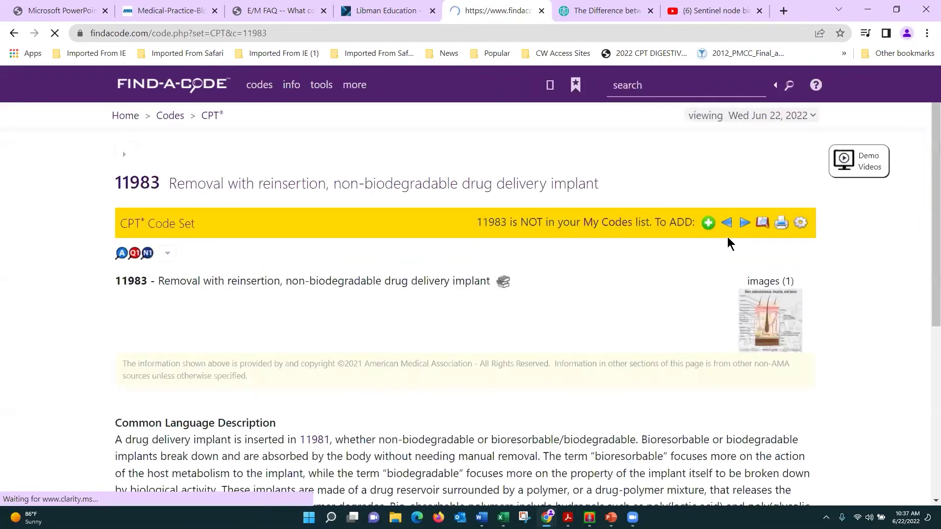
Step: From the CPT code set page, open the AMA's CPT Section Guidelines for 2022 and choose the Surgery guidelines
left_click(213, 116)
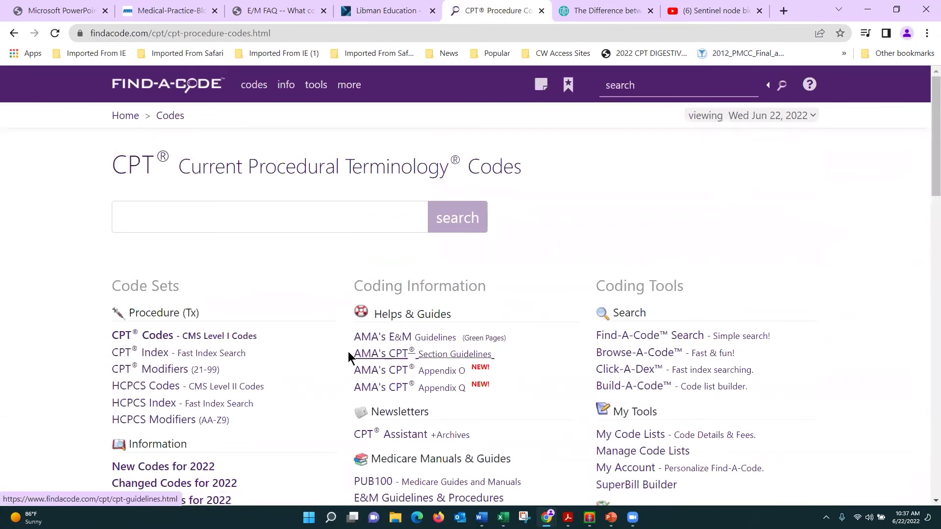
left_click(349, 355)
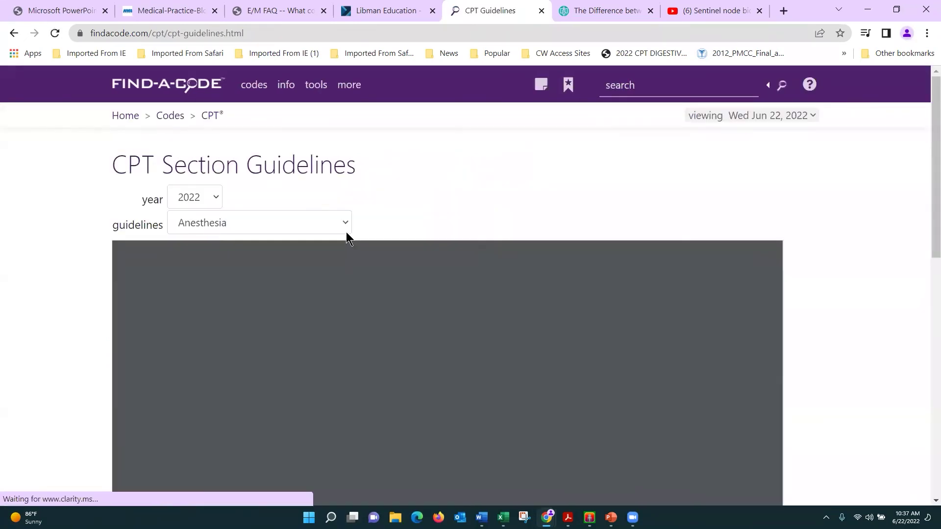
left_click(347, 226)
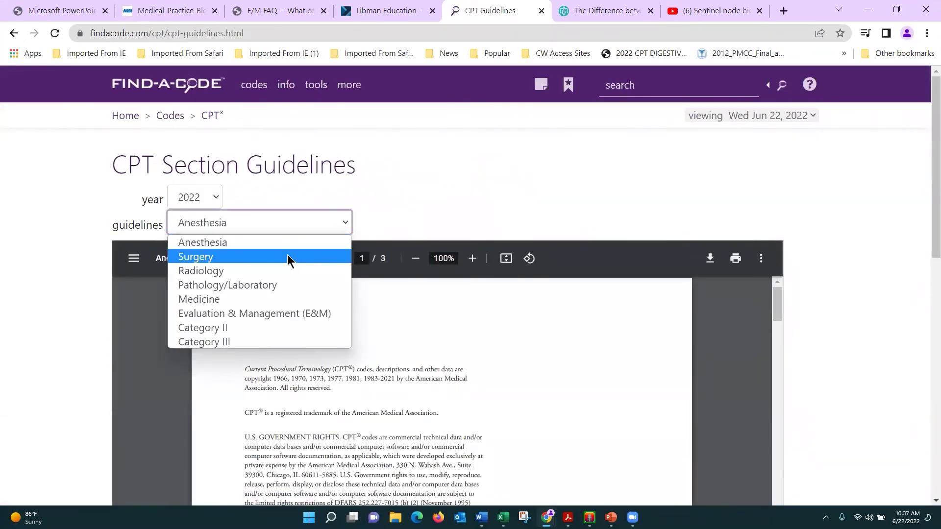
left_click(345, 260)
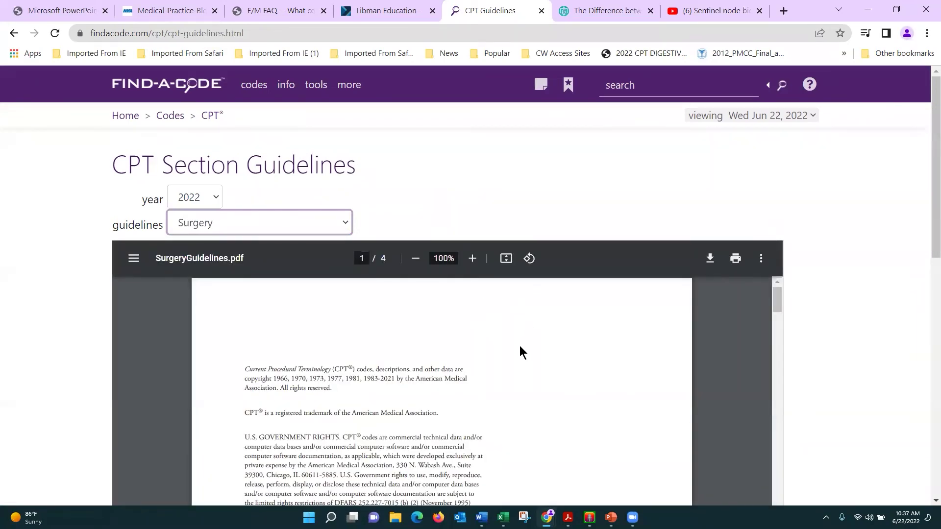
Step: Look through the Surgery guidelines document to its last page and the section list below it for wound repair guidance
scroll(519, 345, "down", 15)
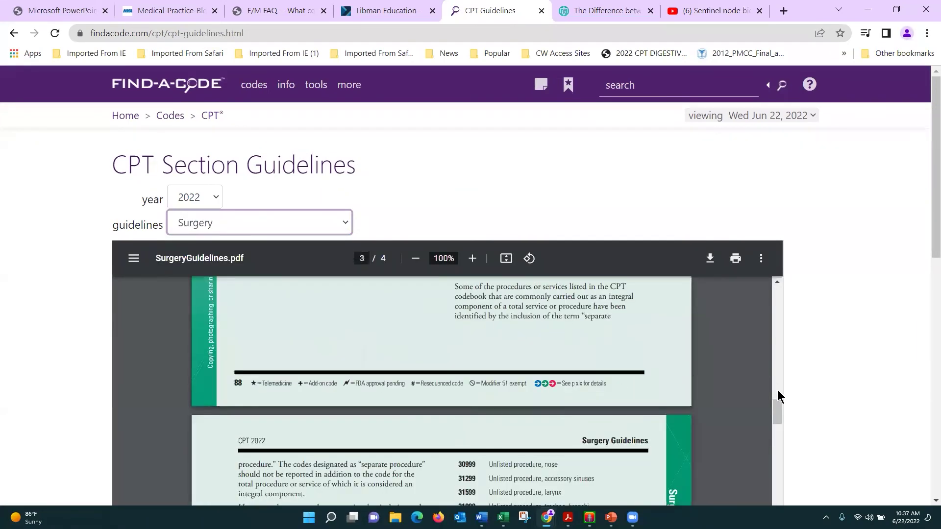
scroll(780, 405, "down", 10)
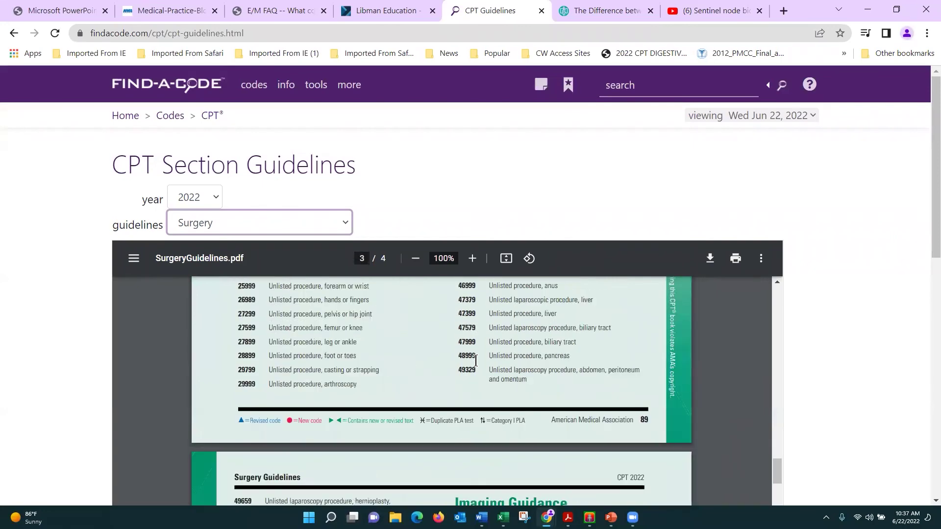
scroll(476, 361, "down", 8)
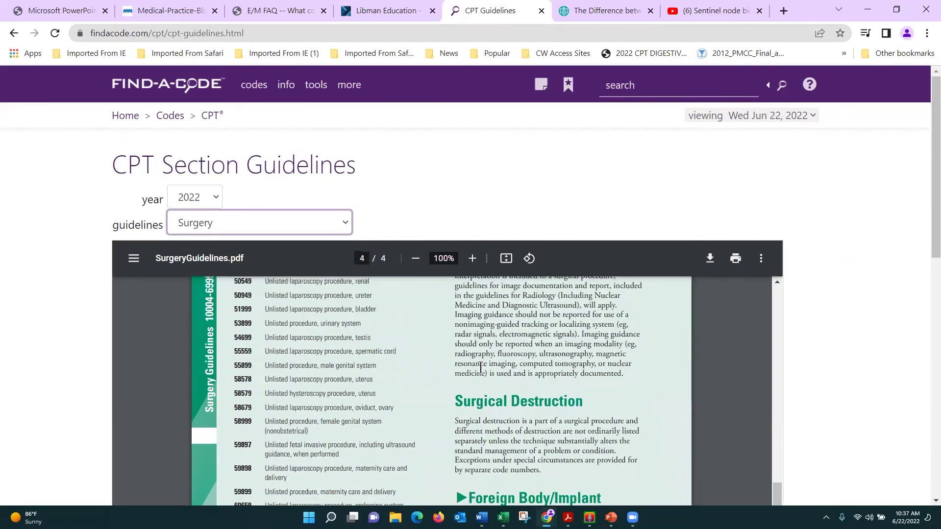
scroll(481, 368, "down", 10)
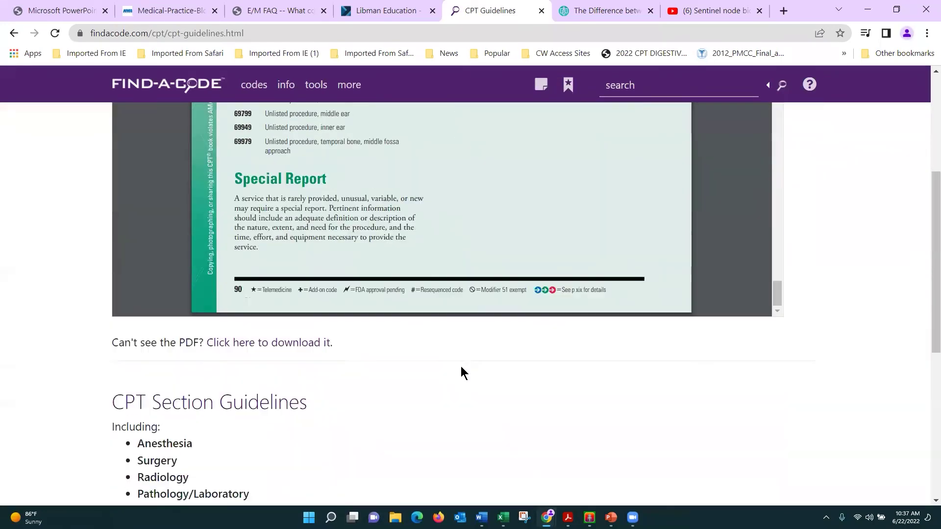
scroll(456, 369, "down", 1)
scroll(91, 178, "down", 5)
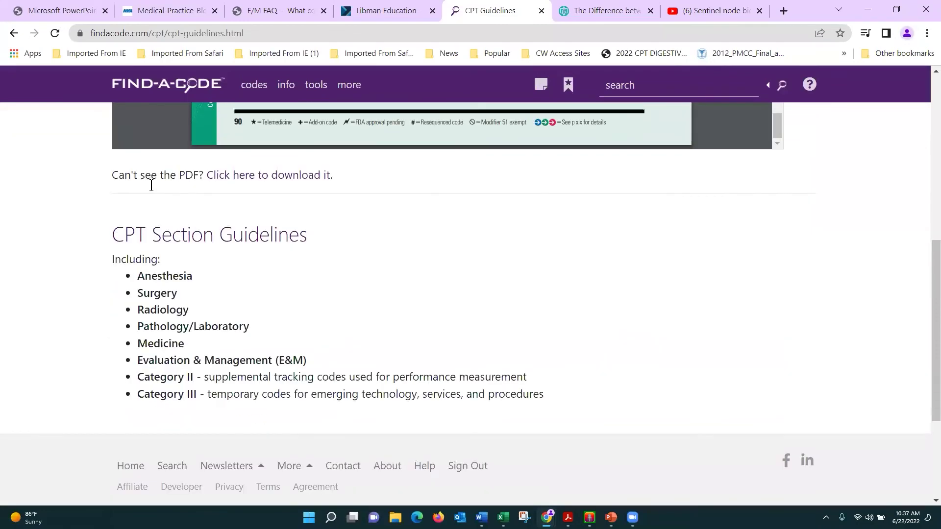
scroll(308, 216, "up", 8)
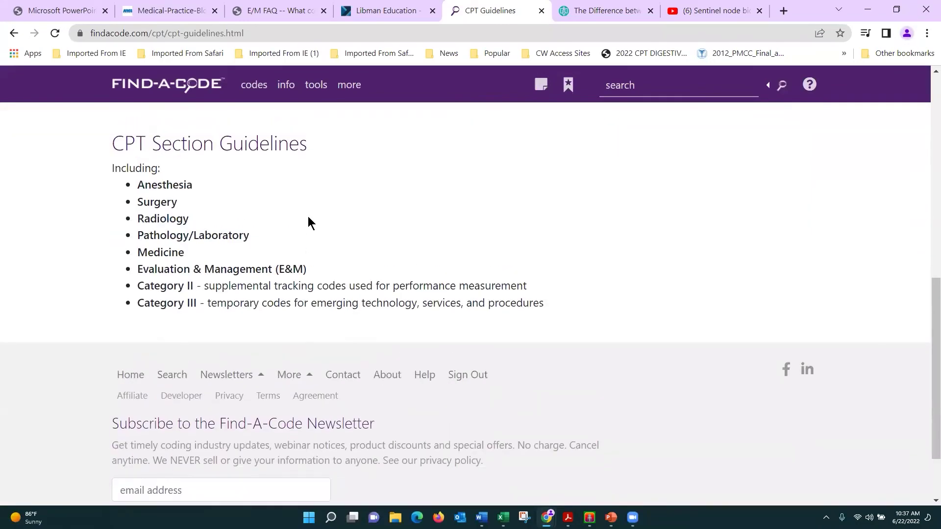
scroll(319, 199, "up", 20)
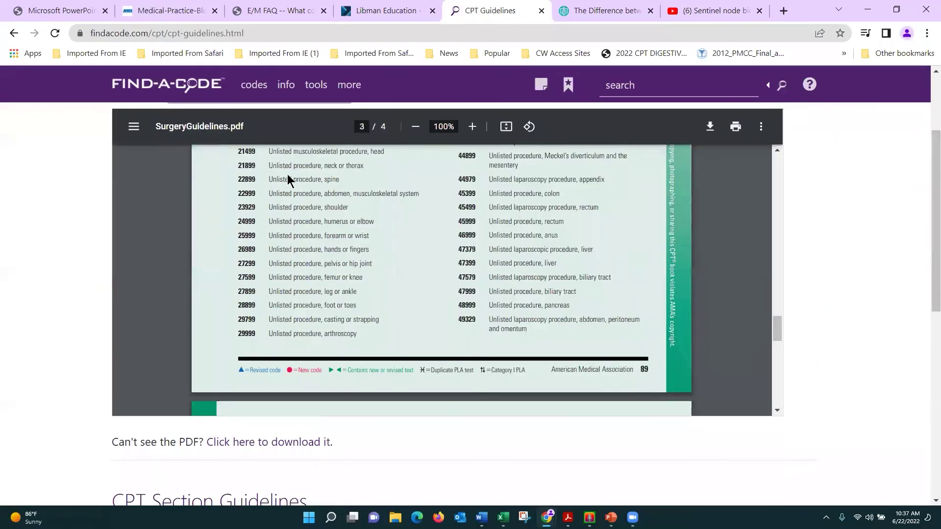
scroll(260, 181, "up", 12)
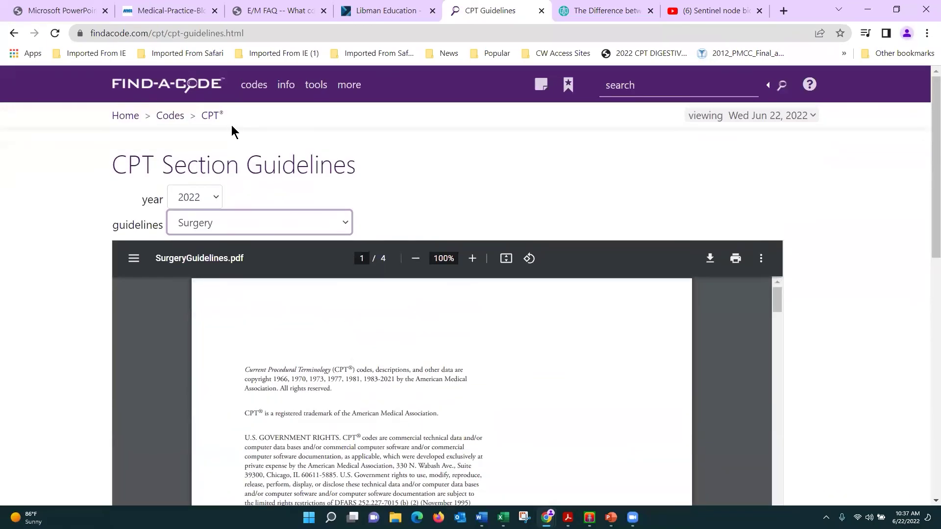
Step: Return to the CPT code set and search for code 12000
left_click(212, 115)
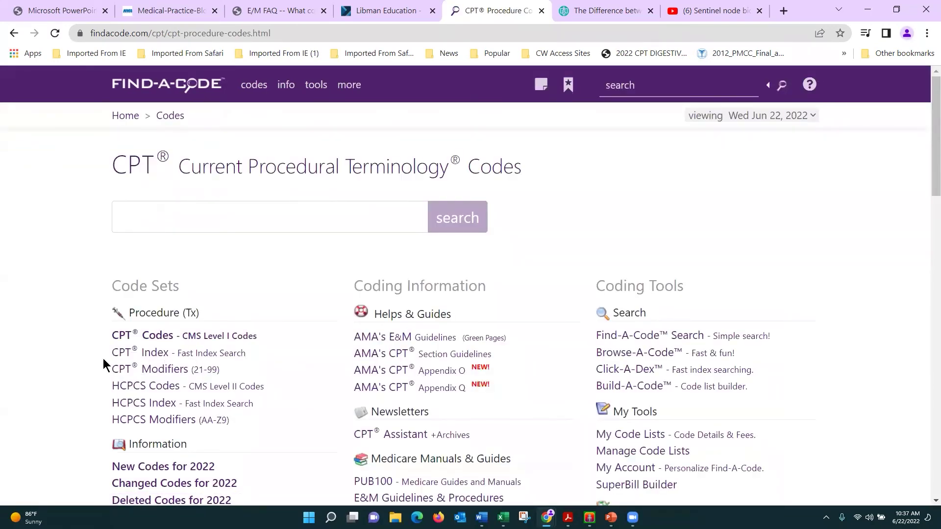
left_click(175, 210)
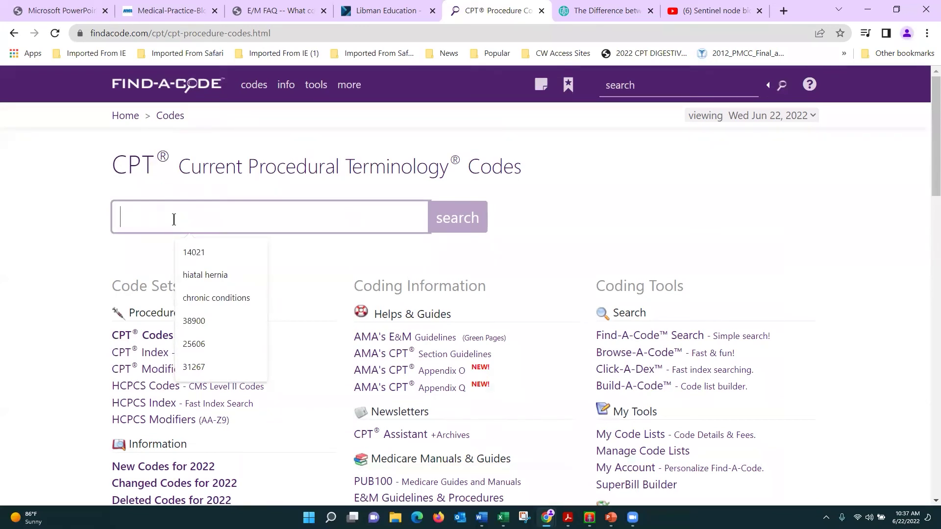
type("12000")
key("Return")
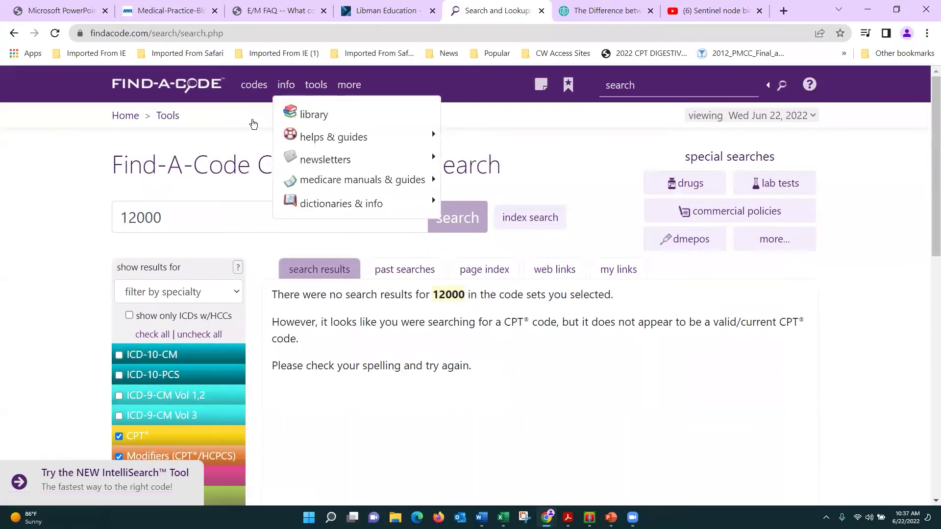
Step: Reopen the CPT Section Guidelines from the CPT procedure codes page and show page thumbnails for the Anesthesia document
mouse_move(254, 88)
mouse_move(289, 158)
left_click(387, 156)
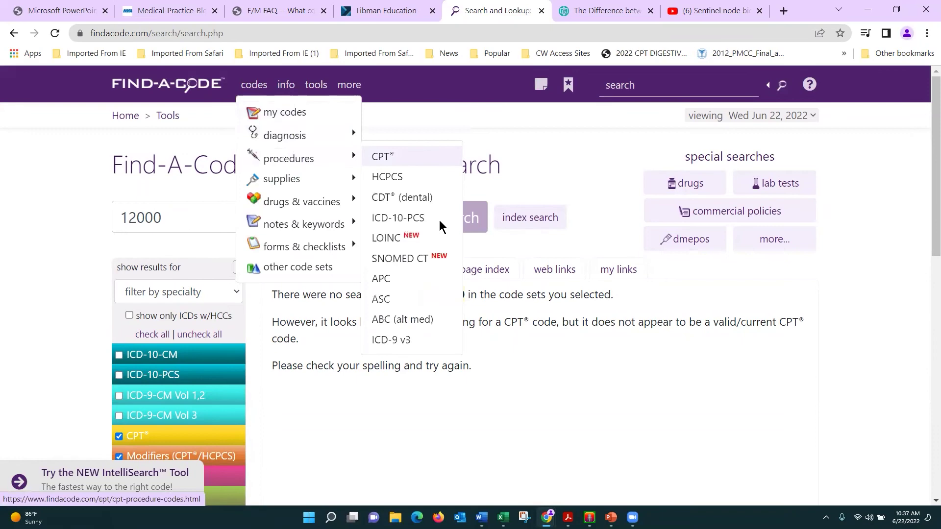
left_click(444, 354)
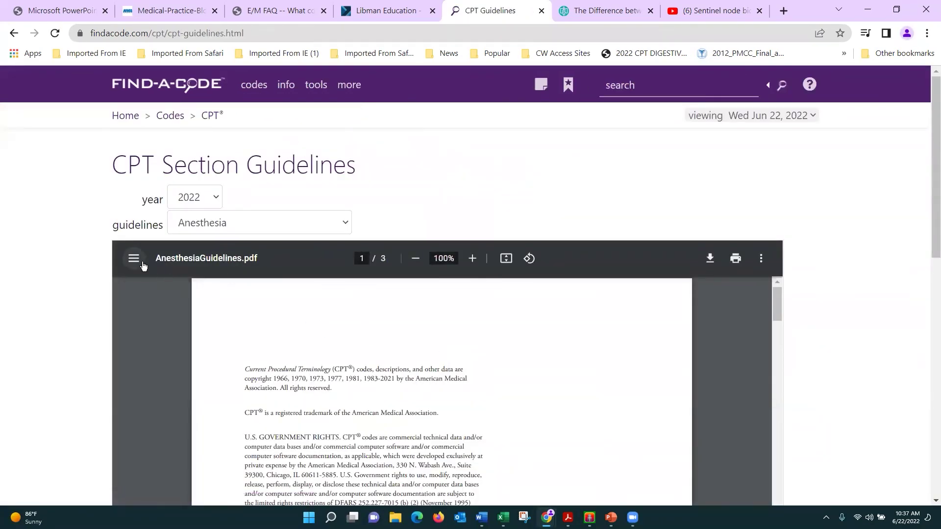
left_click(142, 263)
scroll(520, 295, "down", 5)
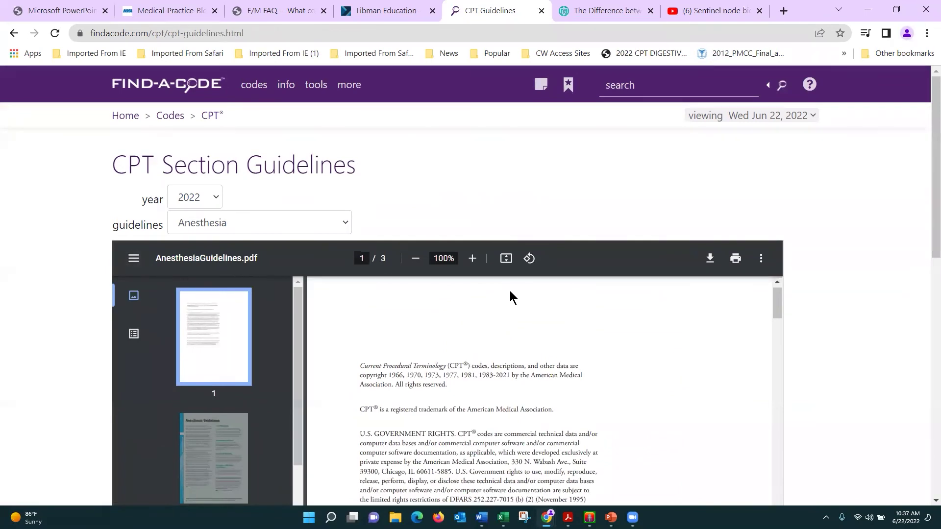
Step: Reload the CPT Section Guidelines from the code set page, choose Surgery, and check its Surgery Guidelines page and the section list
left_click(217, 122)
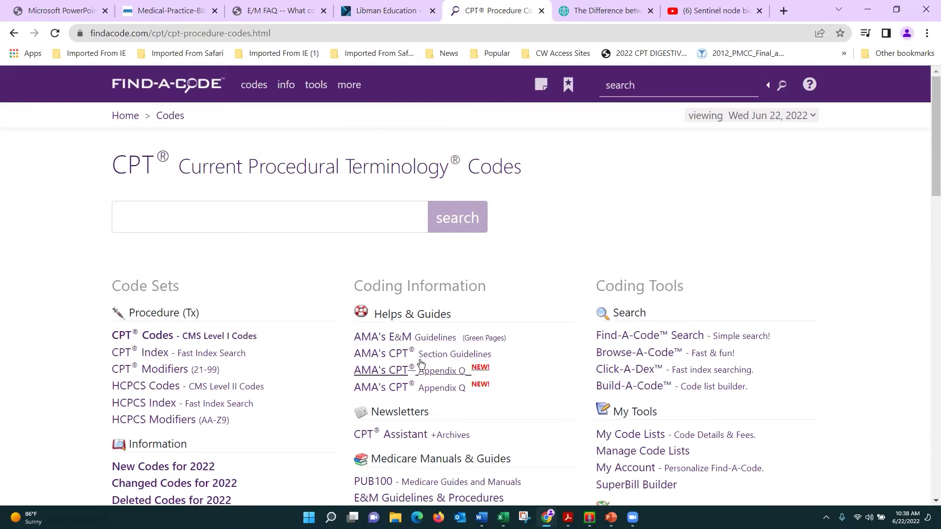
left_click(439, 363)
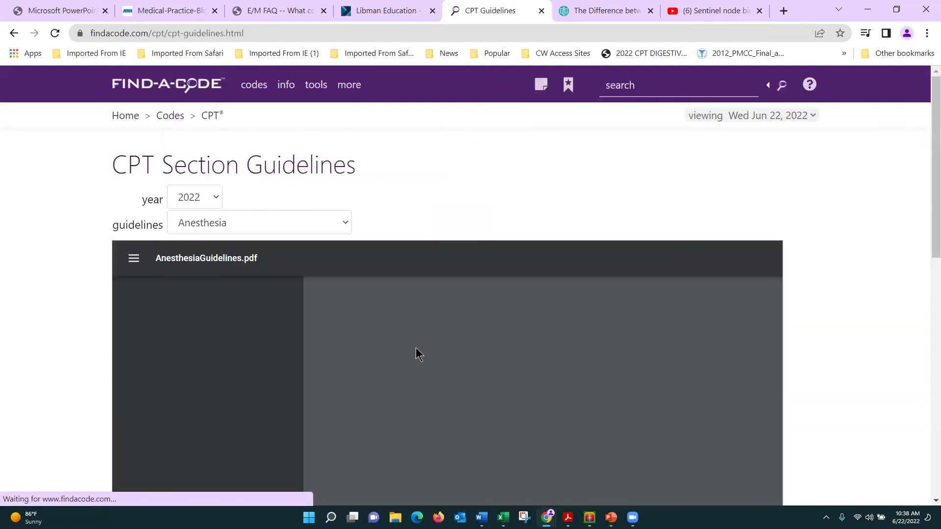
left_click(342, 224)
left_click(307, 257)
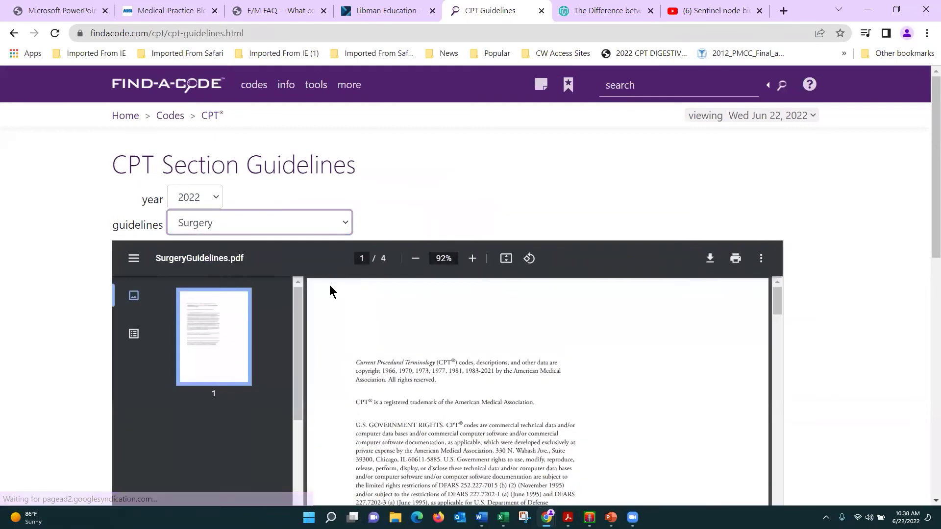
scroll(329, 284, "down", 3)
scroll(379, 383, "down", 10)
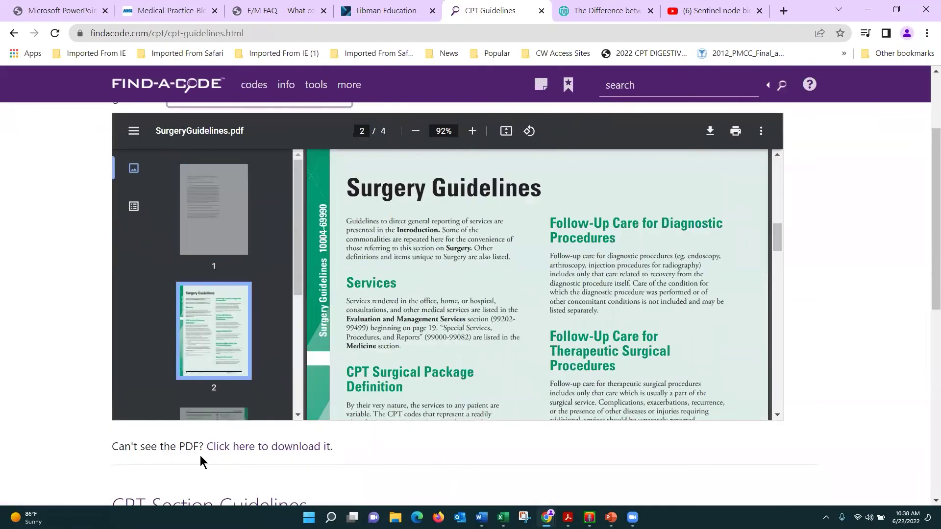
scroll(230, 460, "down", 8)
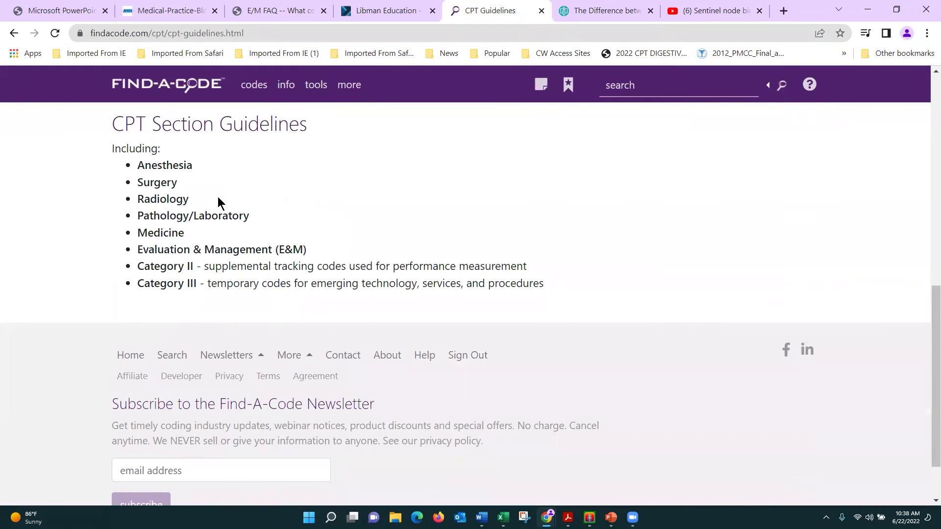
scroll(225, 203, "down", 1)
scroll(231, 210, "up", 6)
scroll(234, 211, "up", 5)
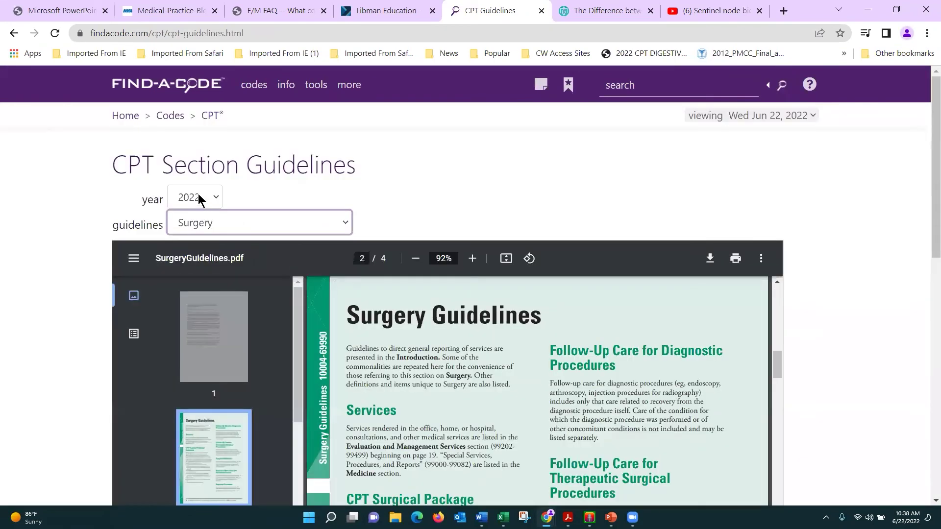
Step: Return to the CPT code set, search for "integumentary", and look over the matching sections
left_click(212, 120)
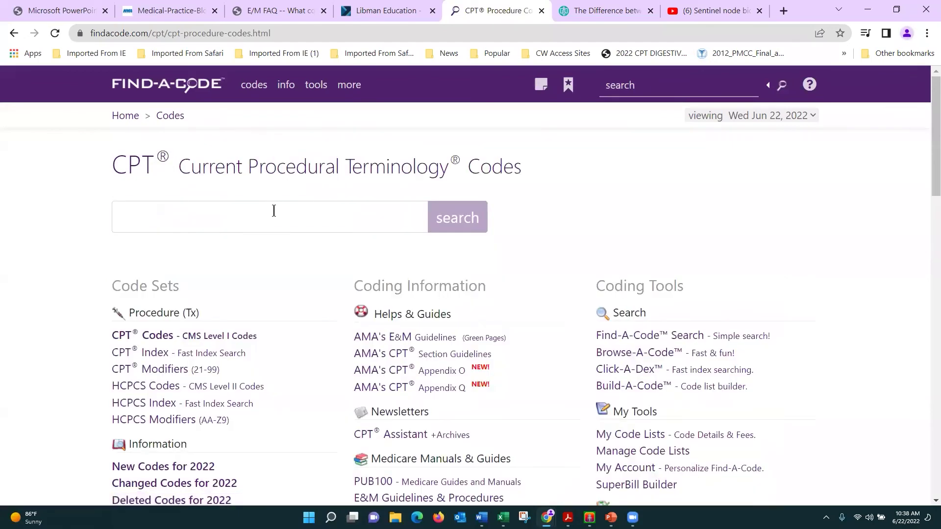
left_click(275, 214)
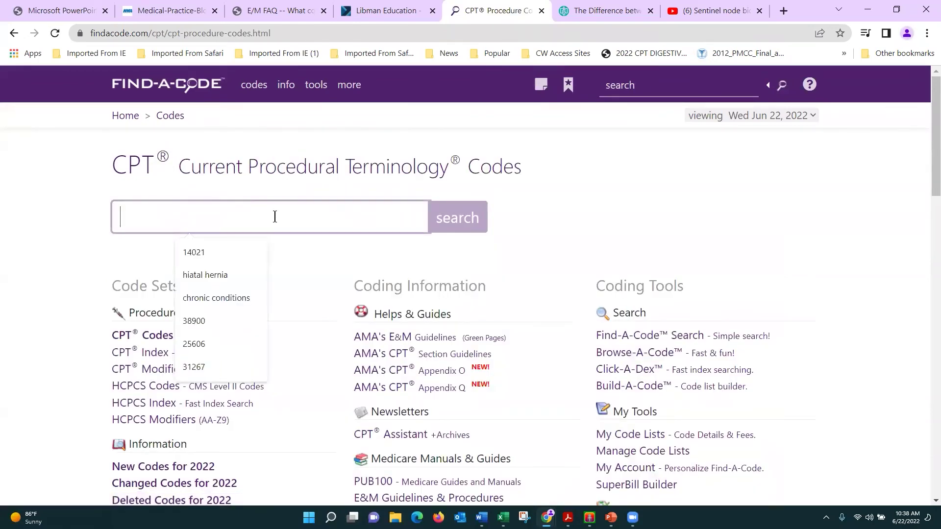
type("inte")
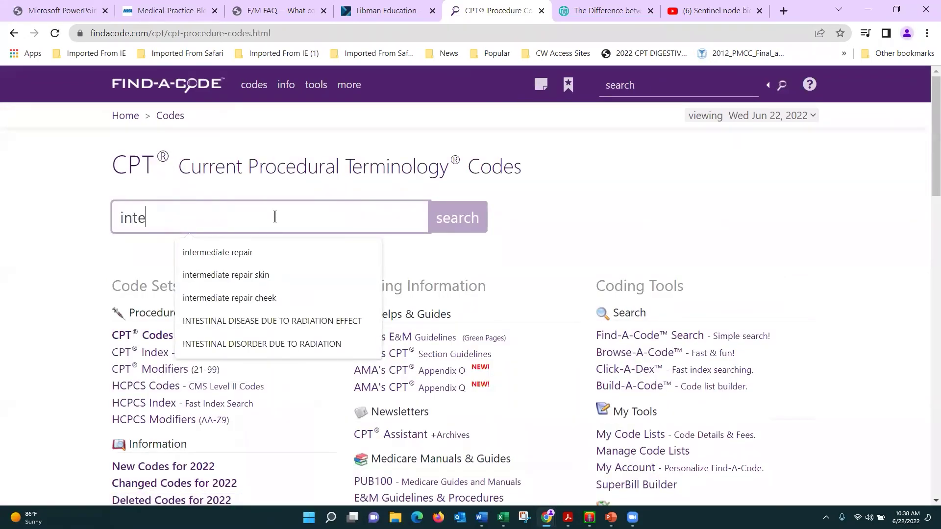
type("gumentary")
key("Return")
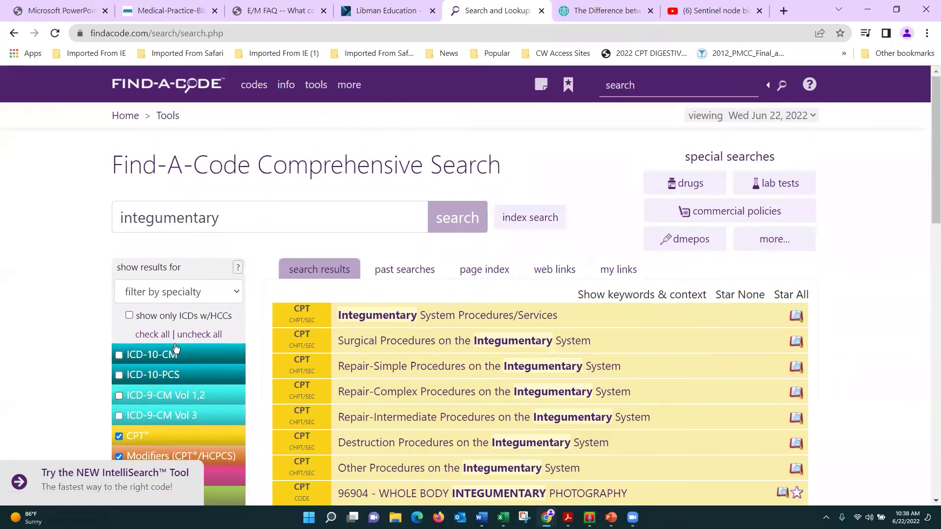
scroll(157, 325, "down", 2)
scroll(158, 325, "down", 1)
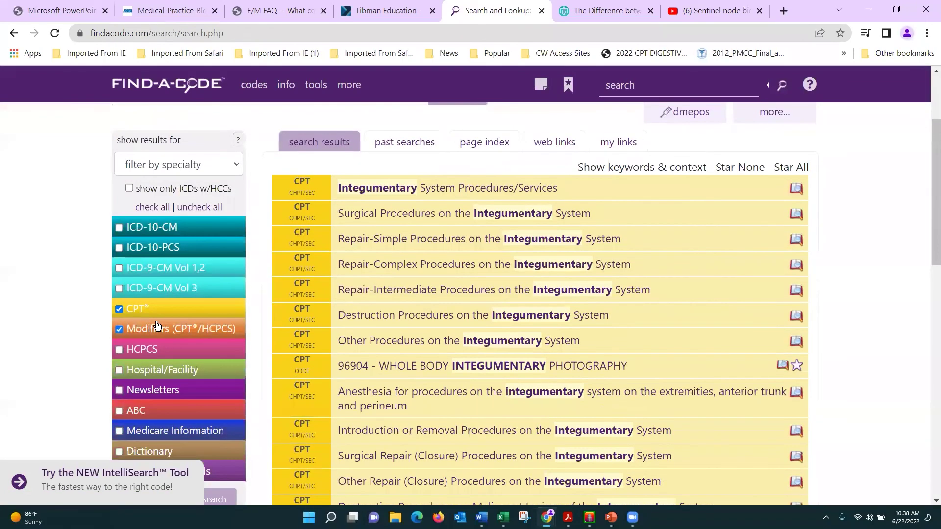
Step: Leave the integumentary search results and return to the CPT procedure codes page
scroll(158, 326, "down", 1)
scroll(459, 355, "up", 1)
scroll(364, 216, "up", 3)
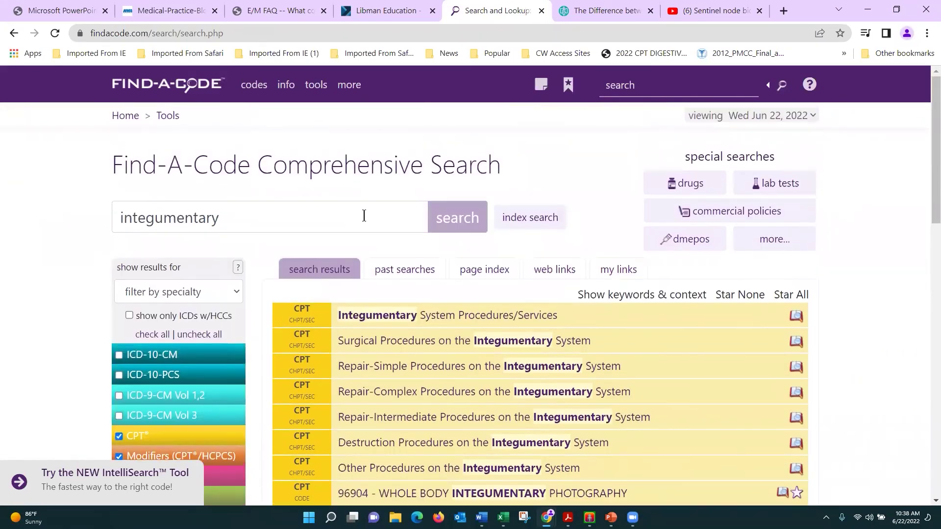
mouse_move(316, 87)
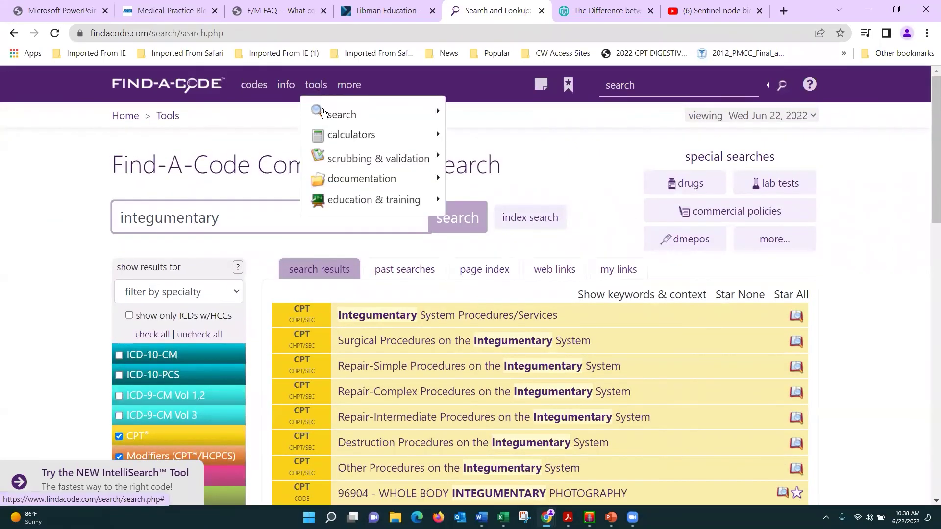
mouse_move(279, 89)
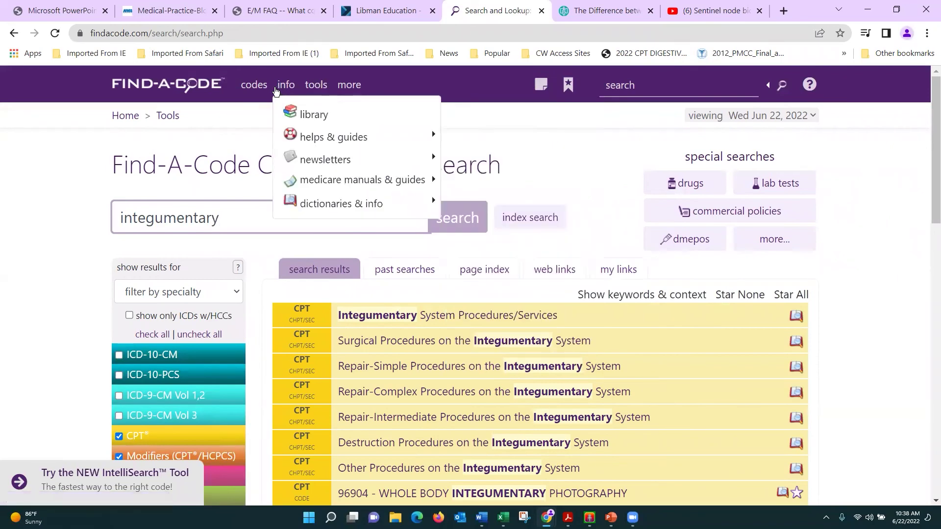
mouse_move(357, 159)
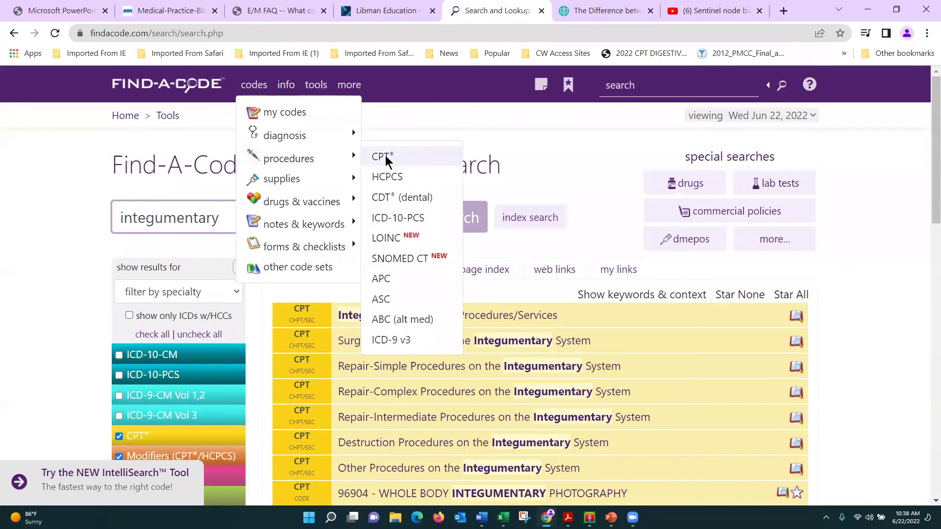
left_click(385, 158)
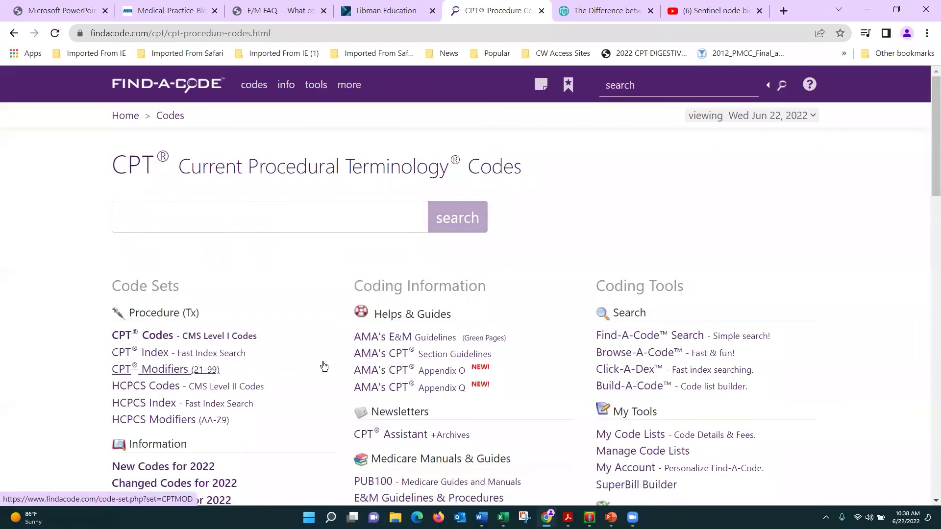
Step: Search the CPT code set for "simple repair"
scroll(241, 357, "down", 1)
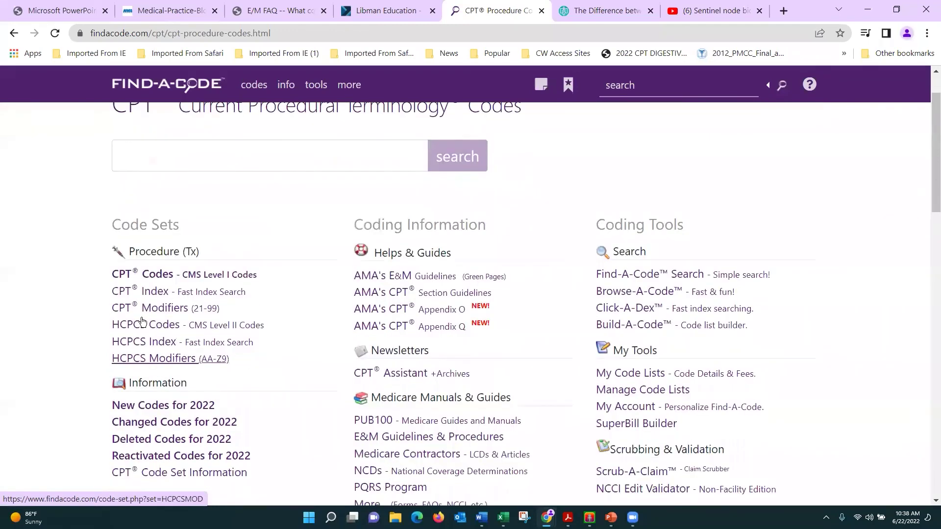
scroll(204, 305, "down", 1)
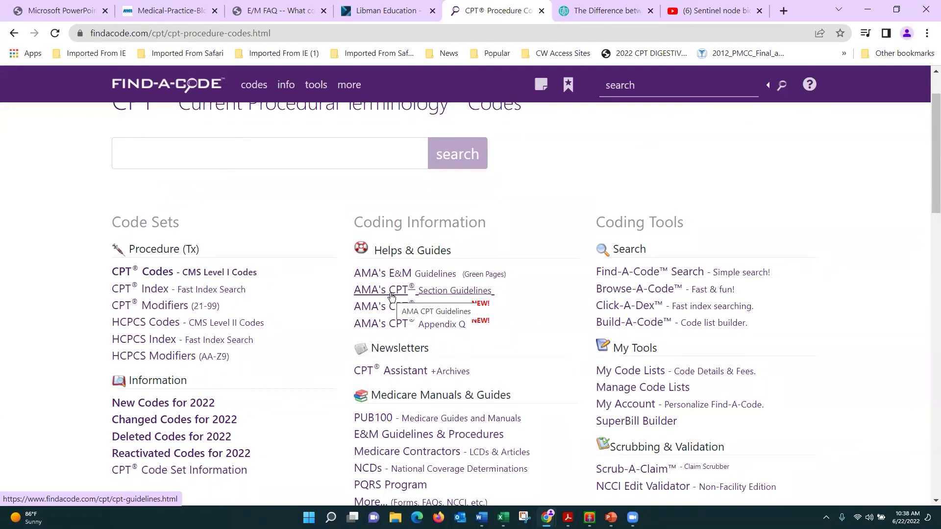
left_click(208, 148)
type("simple repair")
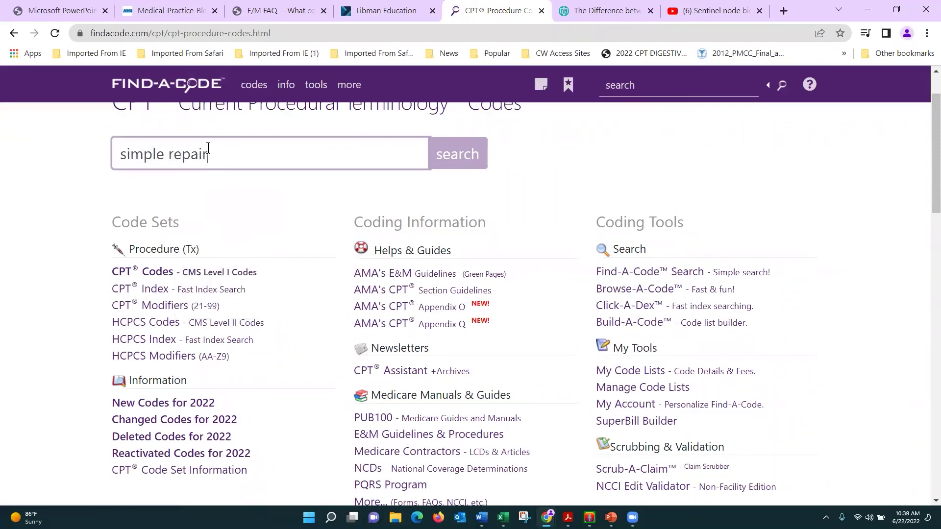
key("Return")
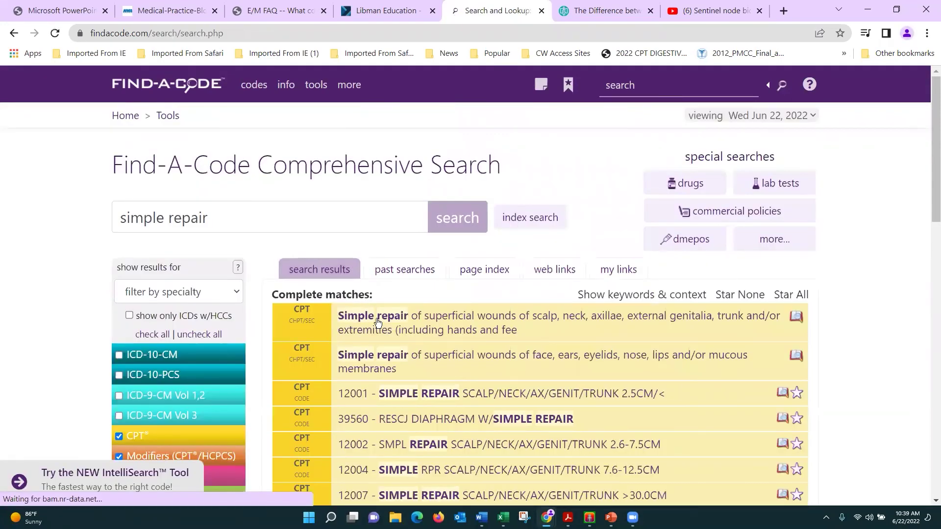
Step: Open the section on simple repair of superficial scalp, neck and trunk wounds and show the Surgical Repair (Closure) guidelines for the Integumentary System
left_click(377, 320)
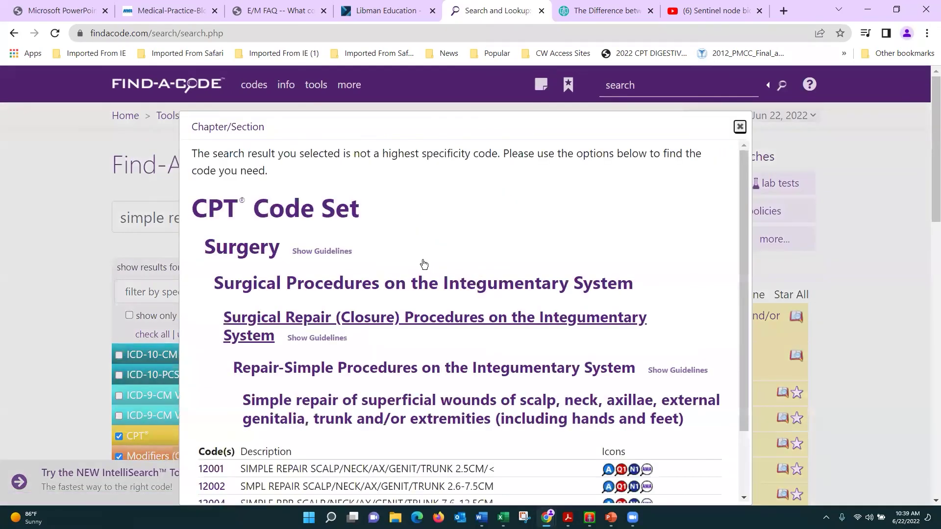
scroll(424, 264, "down", 1)
scroll(285, 235, "down", 1)
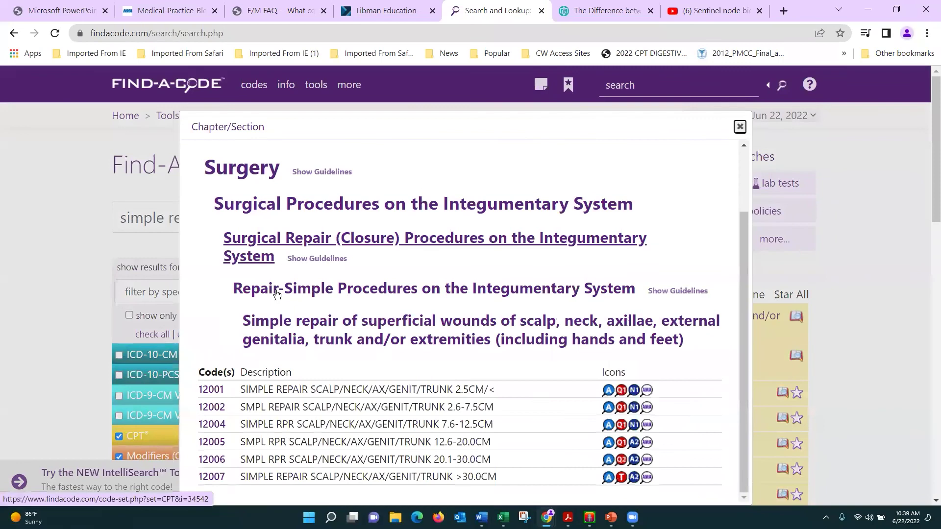
left_click(343, 261)
Step: Read the CPT CodeBook Guidelines for wound closure, comparing the simple, intermediate and complex repair definitions and the instructions for listing services
scroll(385, 261, "down", 3)
scroll(391, 256, "up", 2)
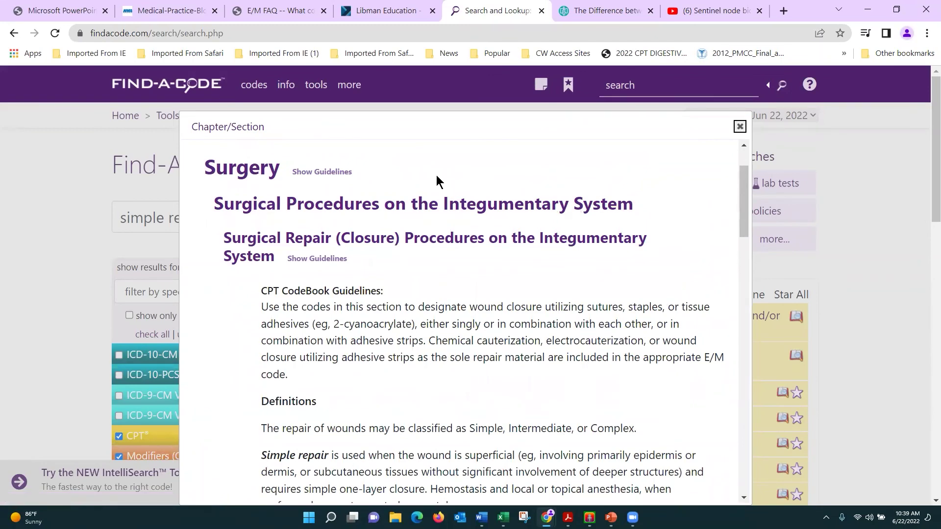
scroll(436, 175, "down", 1)
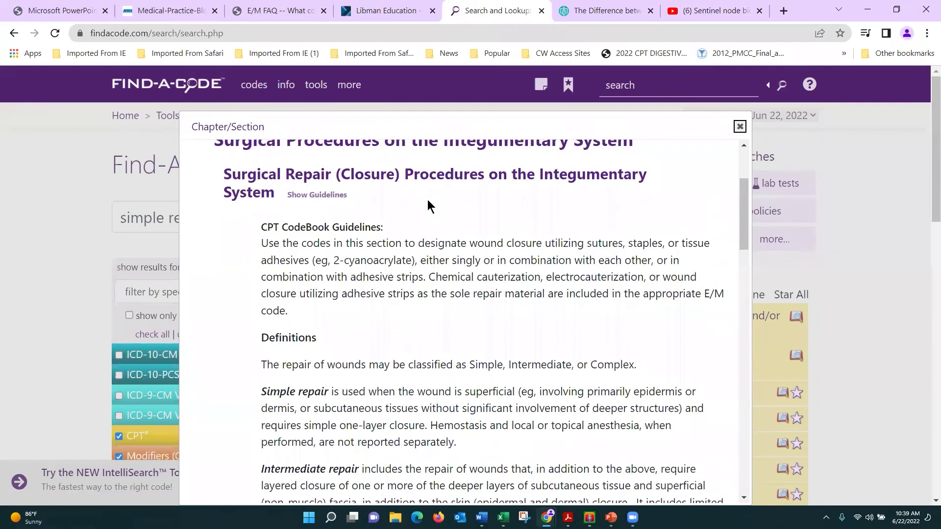
scroll(314, 215, "up", 2)
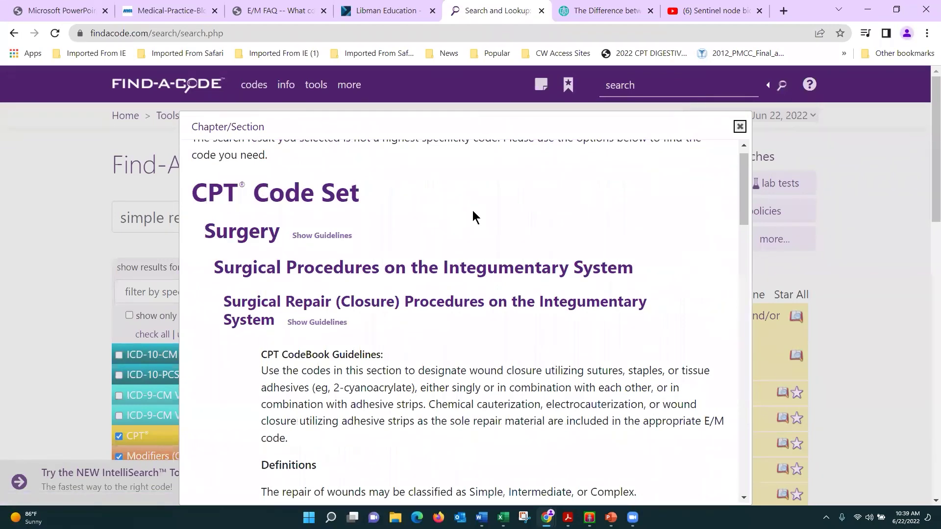
scroll(473, 212, "up", 1)
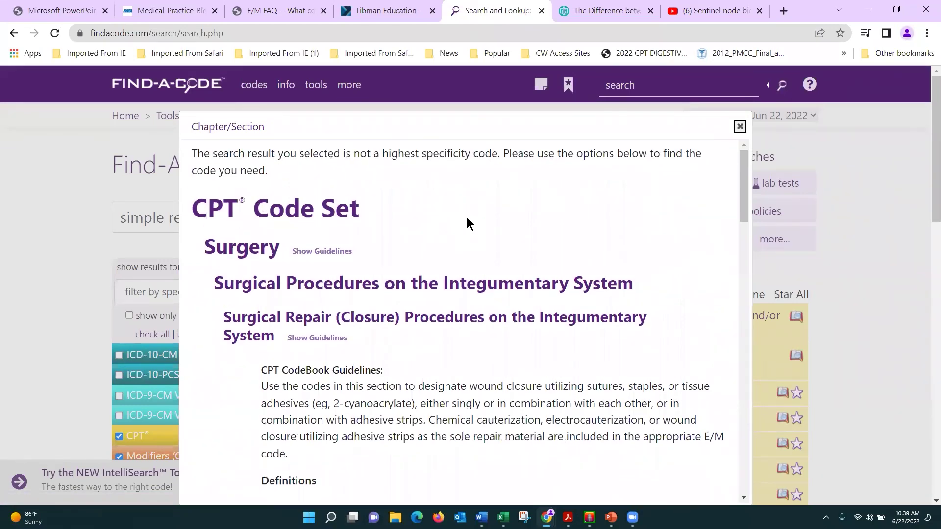
scroll(464, 218, "down", 1)
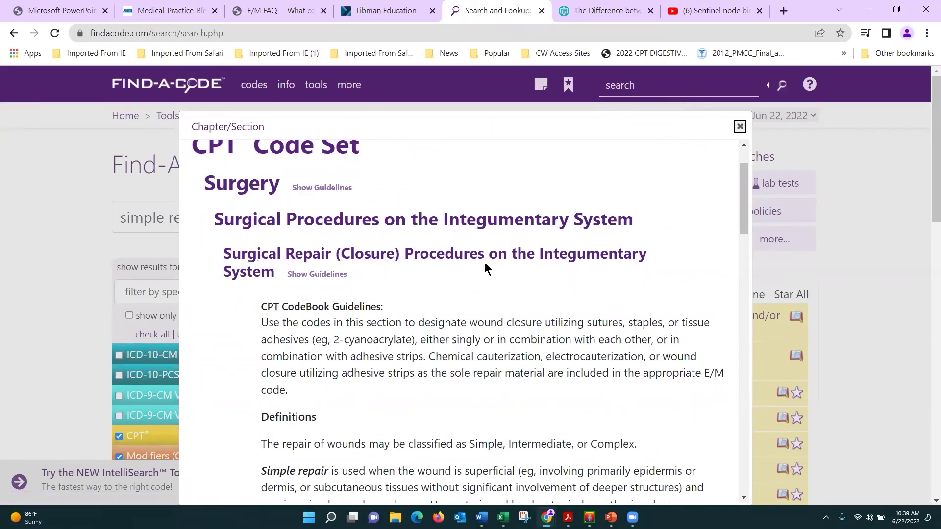
scroll(521, 275, "down", 3)
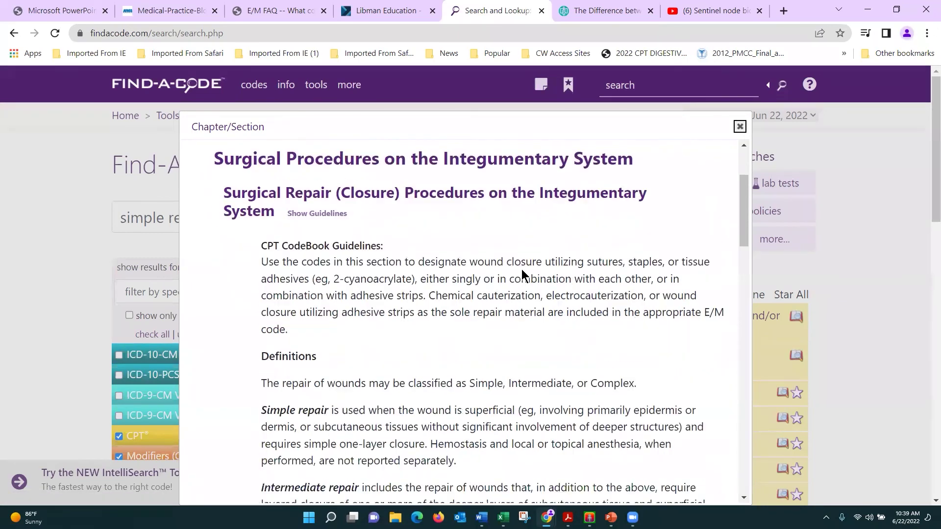
scroll(460, 265, "down", 1)
scroll(365, 246, "down", 1)
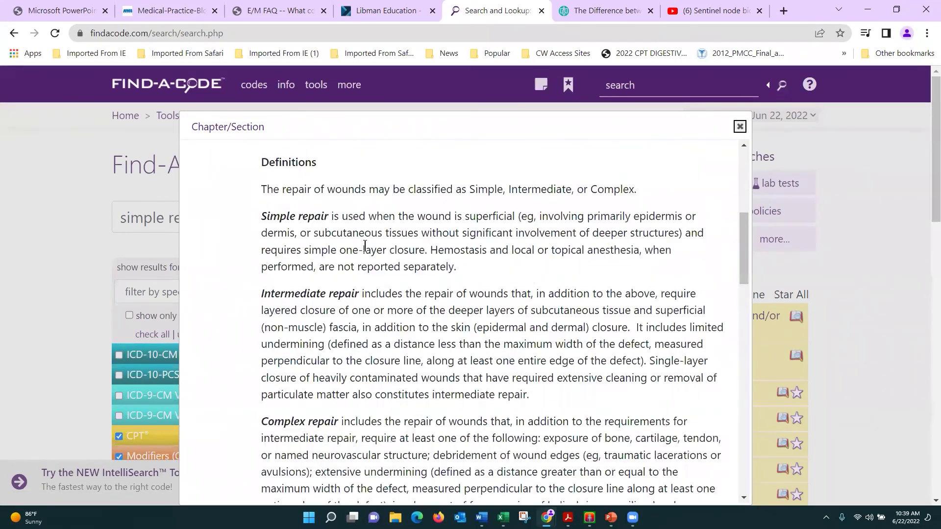
scroll(365, 247, "down", 1)
scroll(366, 247, "down", 2)
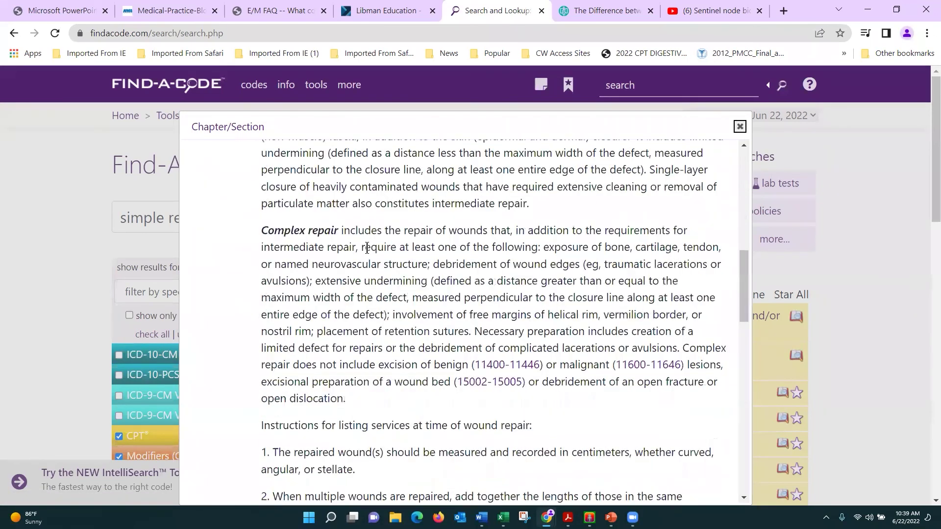
scroll(367, 248, "down", 2)
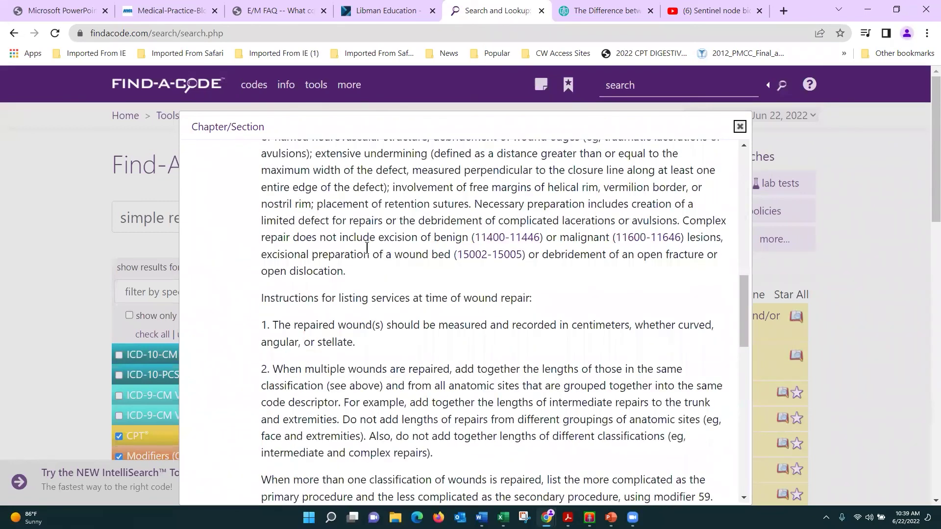
scroll(365, 247, "up", 1)
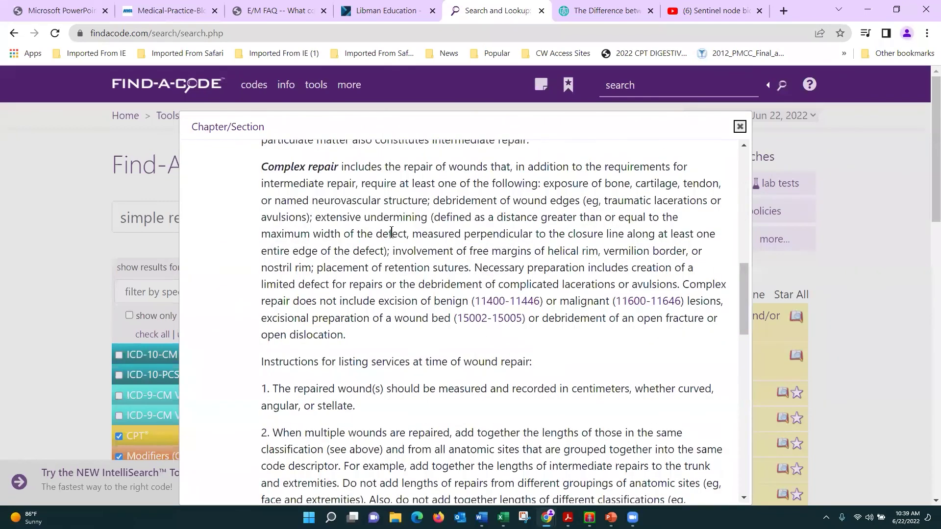
scroll(423, 233, "up", 3)
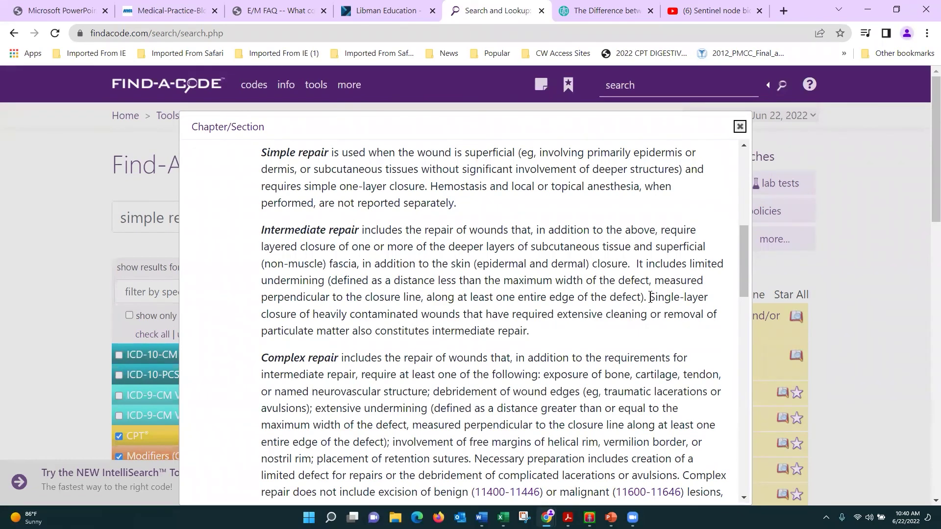
Step: Mark the sentence on single-layer closure of heavily contaminated wounds in the Intermediate repair definition, and close the section window
left_click_drag(673, 298, 678, 329)
left_click(656, 330)
left_click(740, 127)
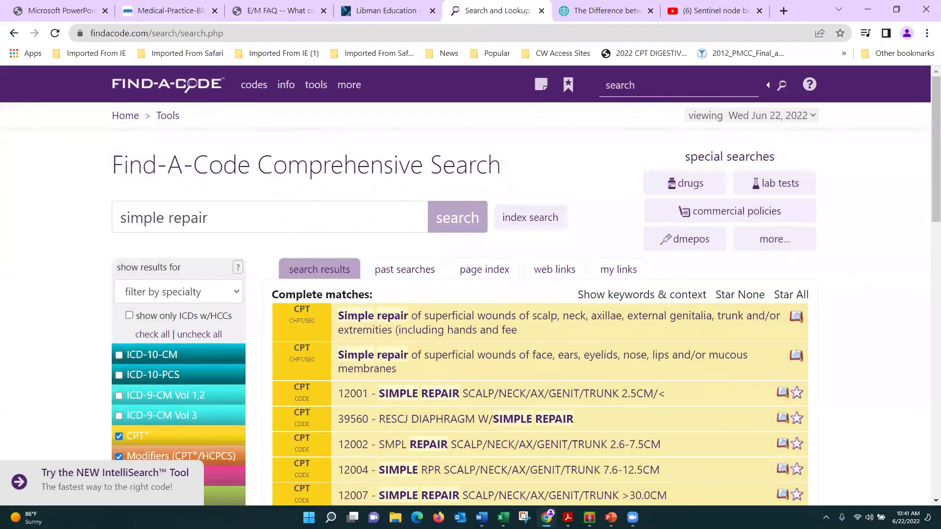
key("alt+Tab")
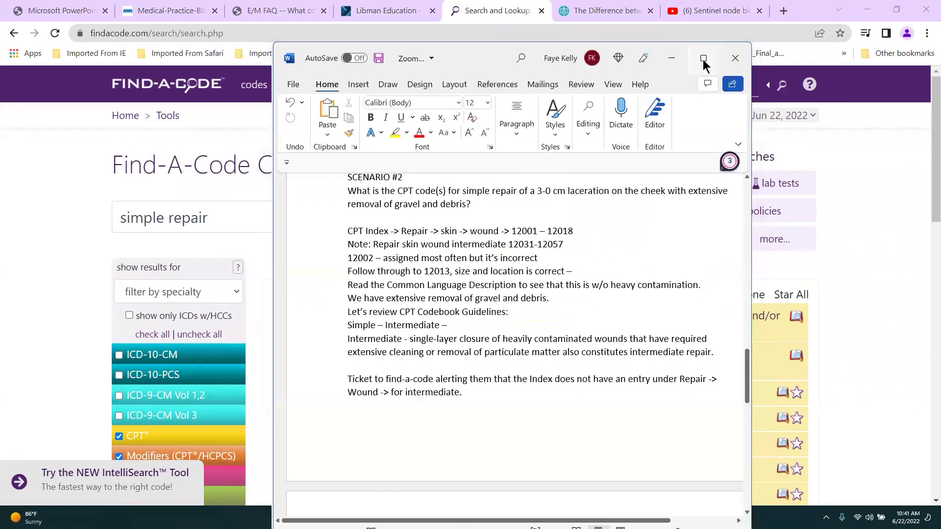
left_click(703, 60)
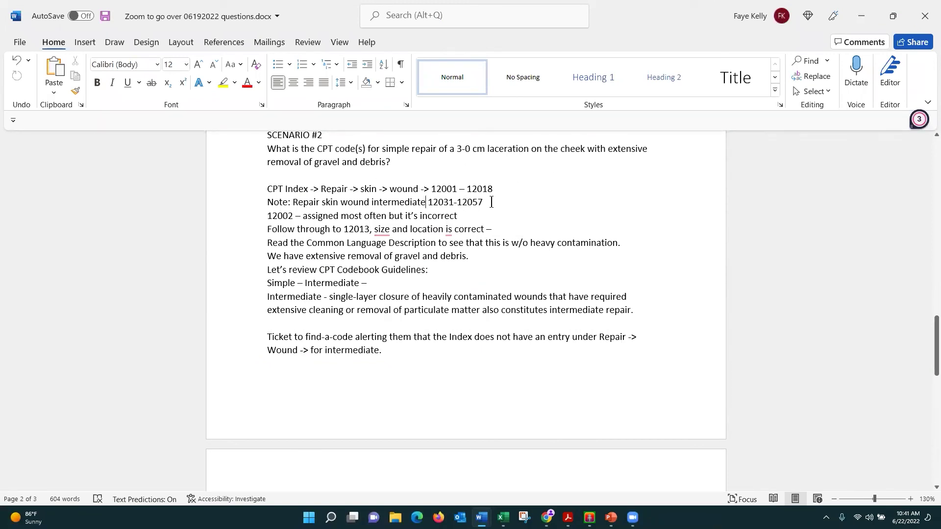
left_click_drag(490, 202, 265, 196)
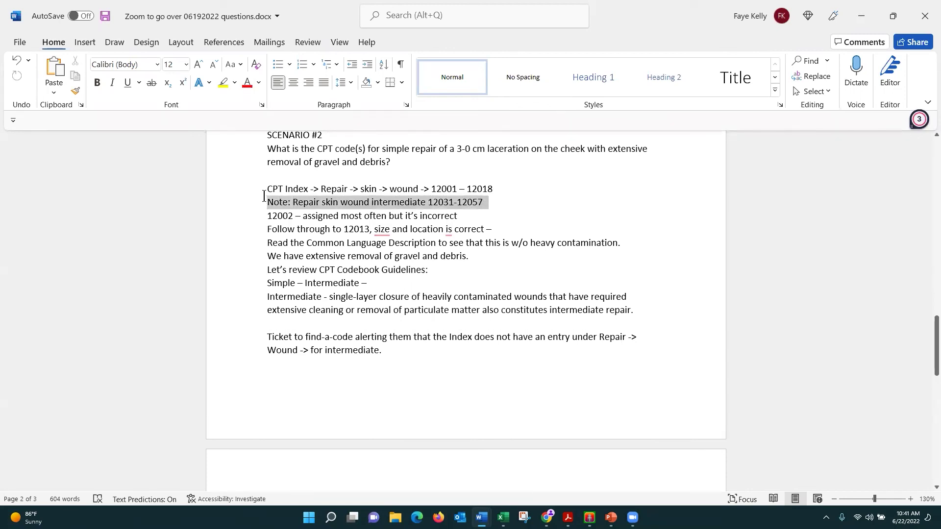
left_click(112, 83)
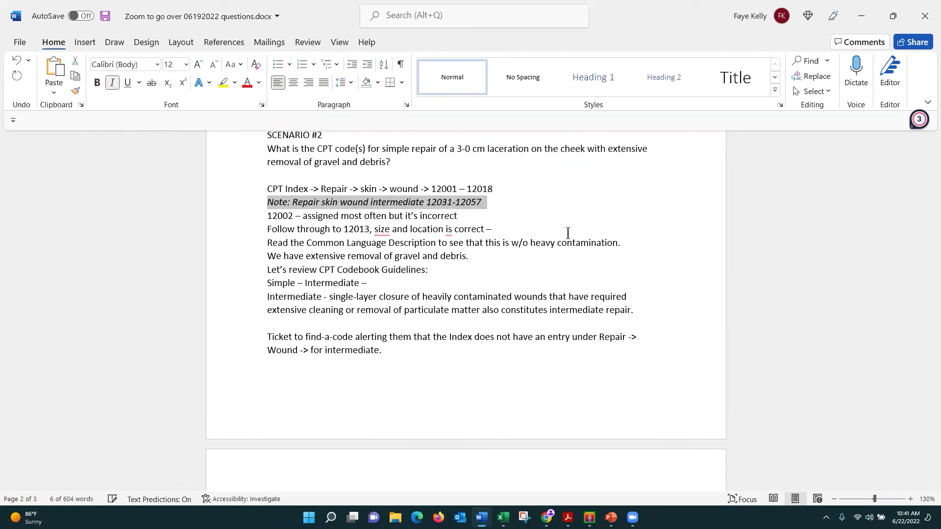
left_click(645, 208)
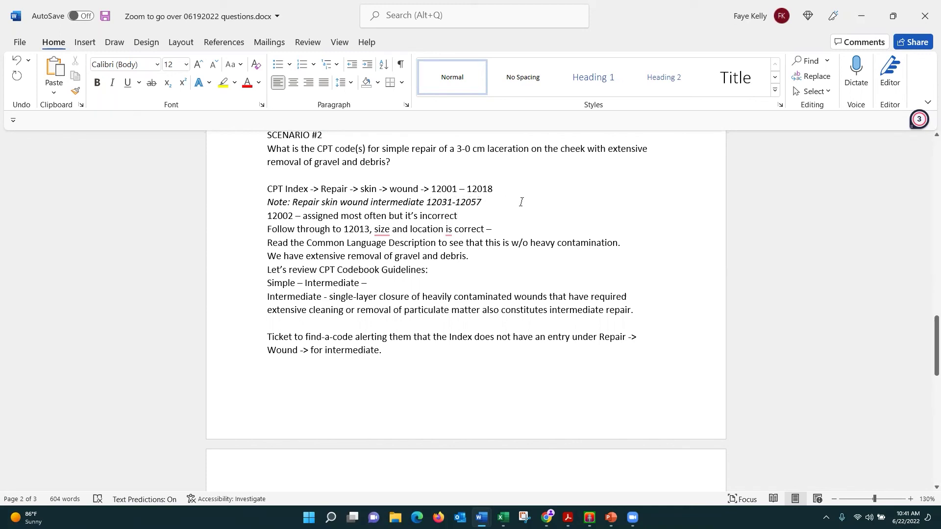
key("alt+Tab")
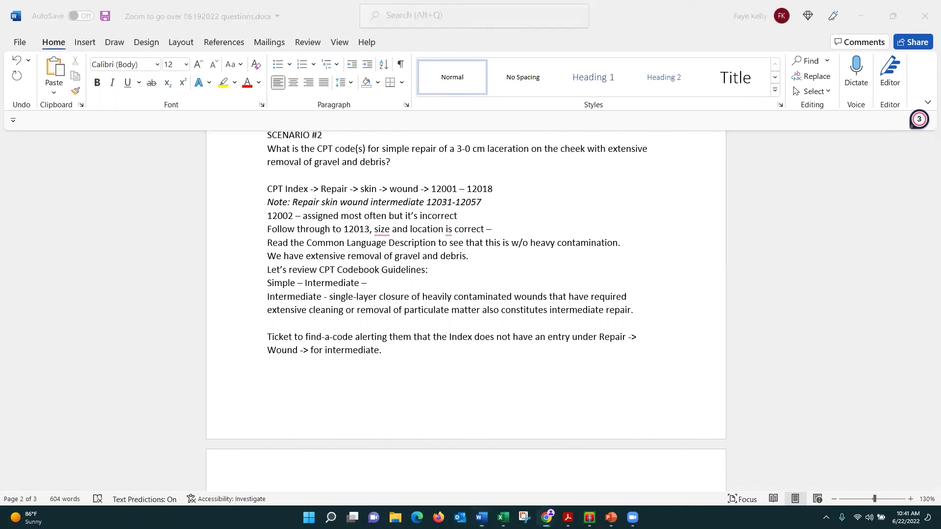